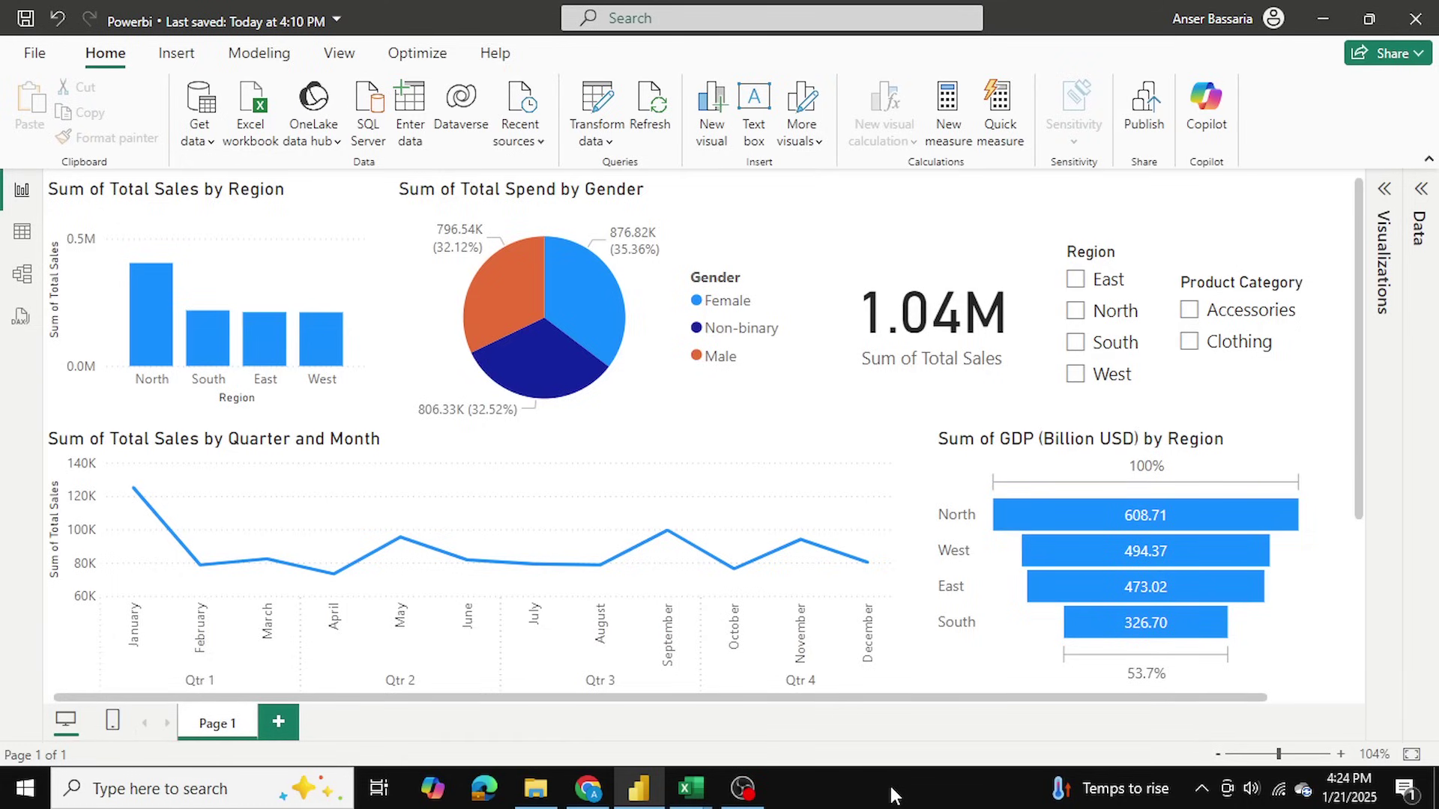
Step: Switch to the Excel source workbook and look through its sales, customer, regional, inventory and product sheets
key("alt+Tab")
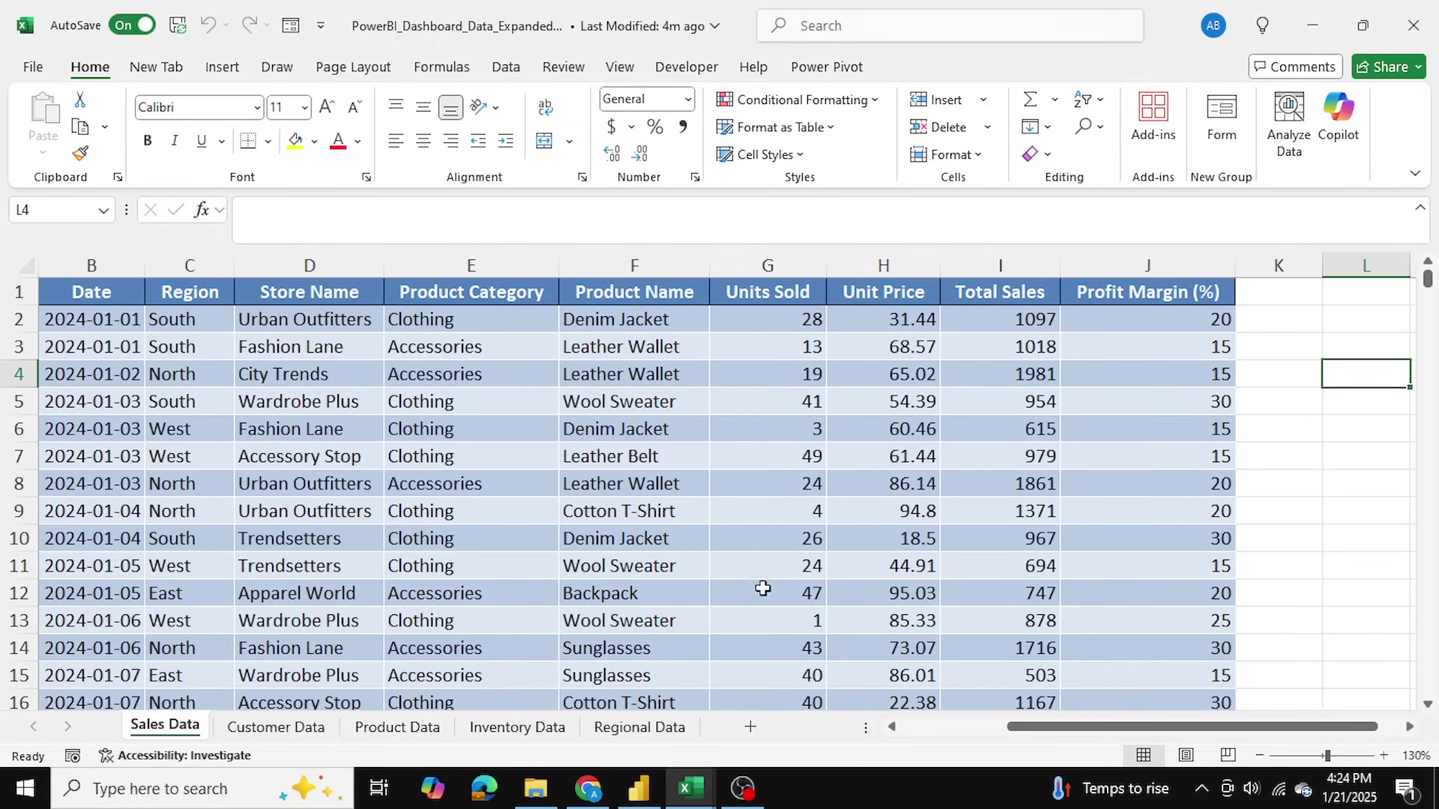
left_click(1362, 565)
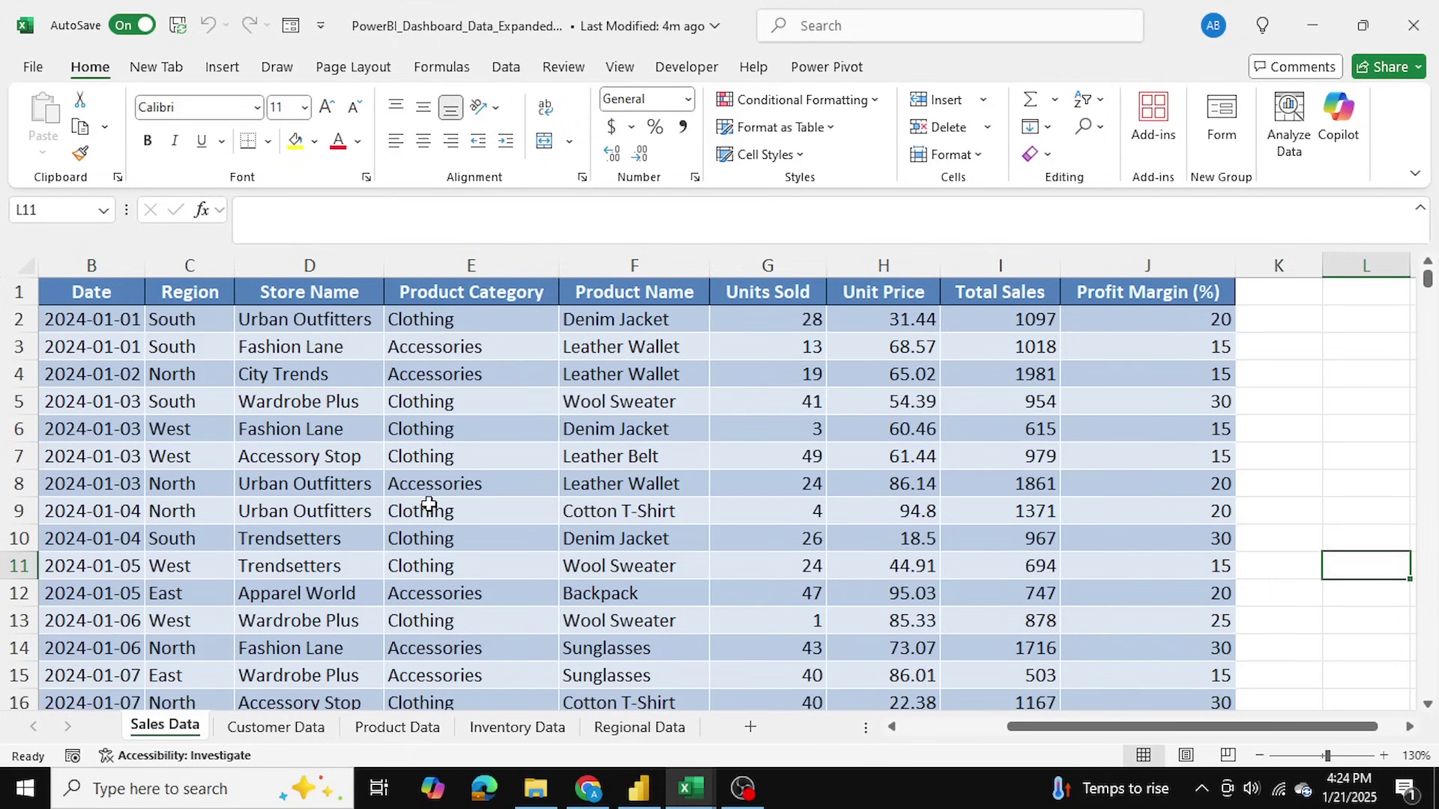
left_click(232, 731)
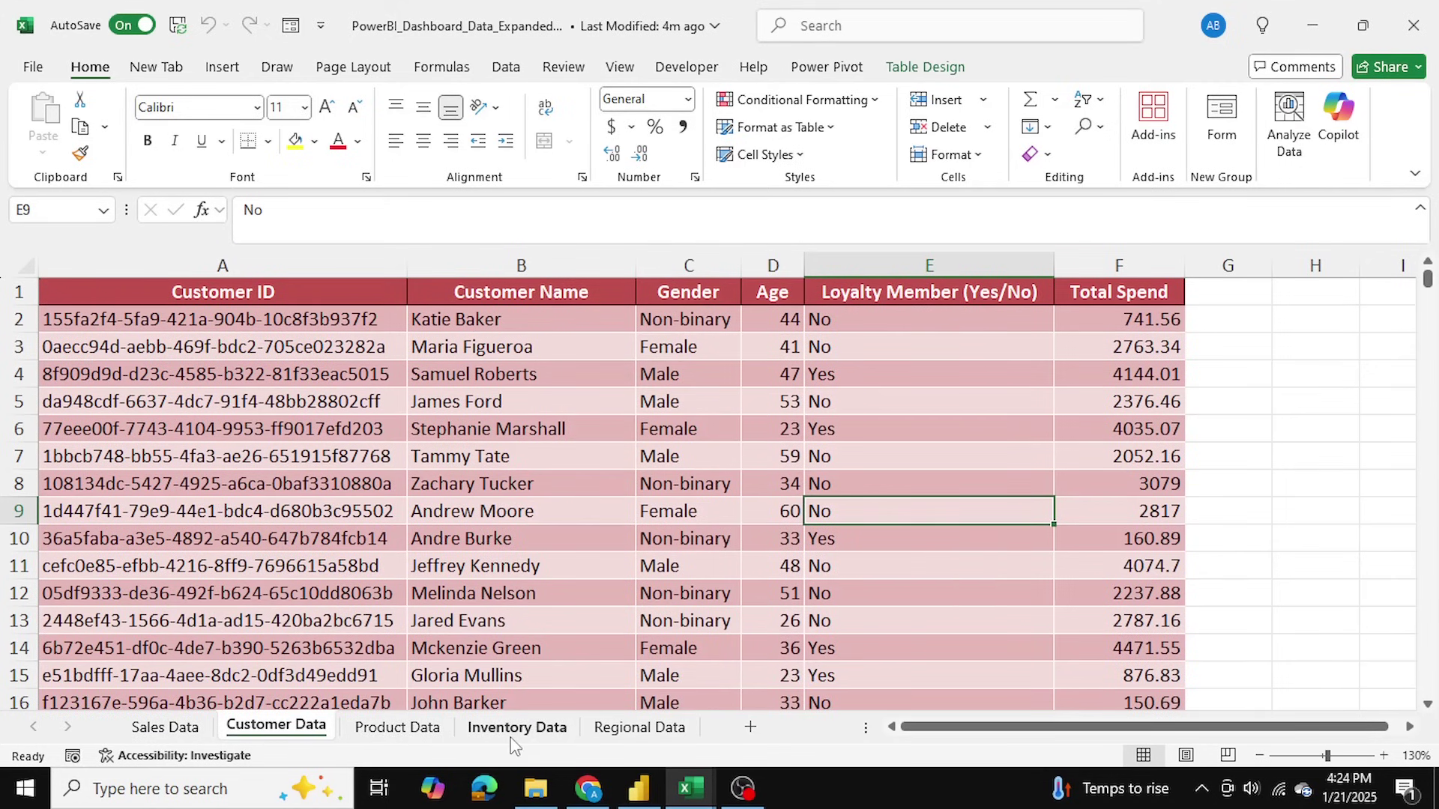
left_click(639, 727)
left_click(517, 728)
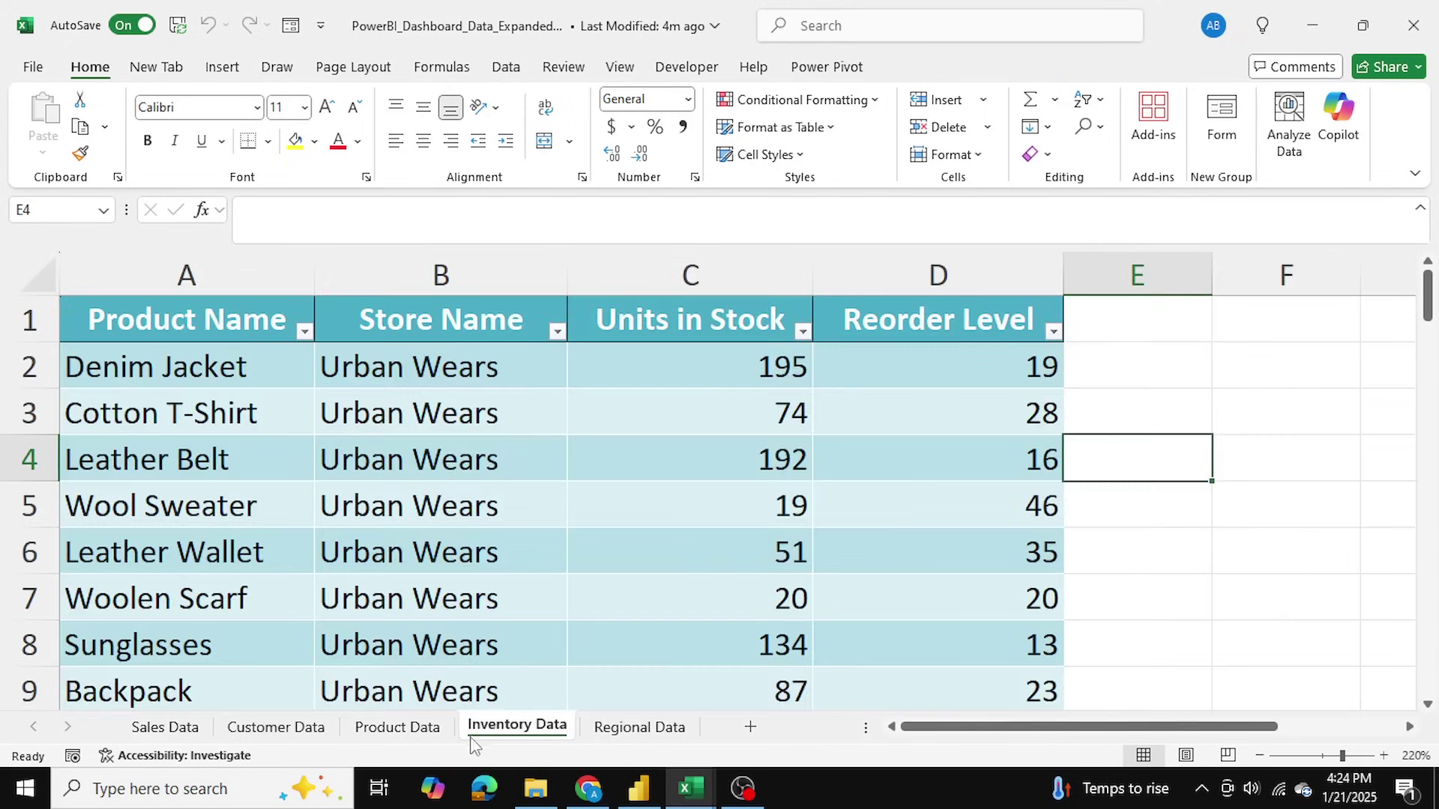
left_click(431, 736)
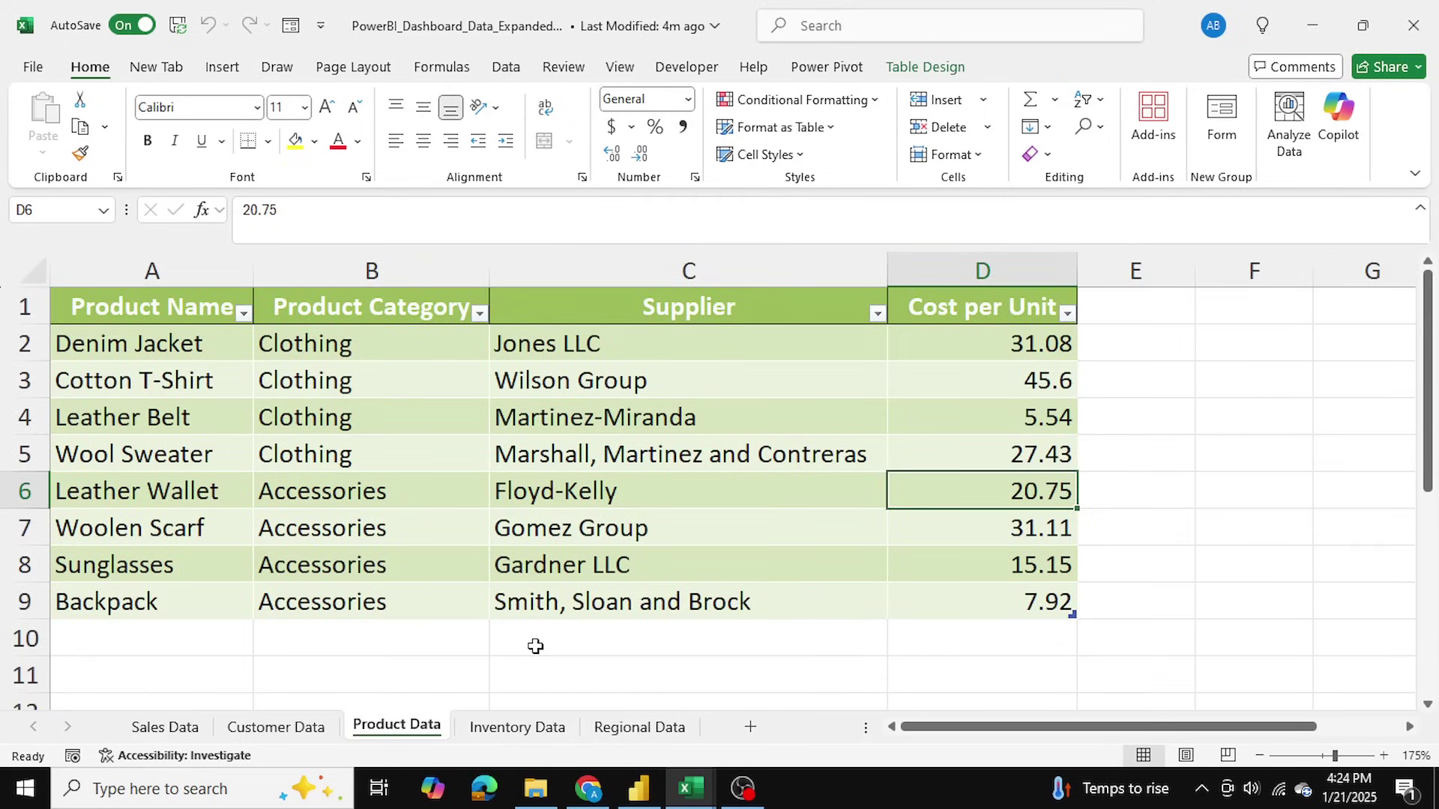
left_click(517, 730)
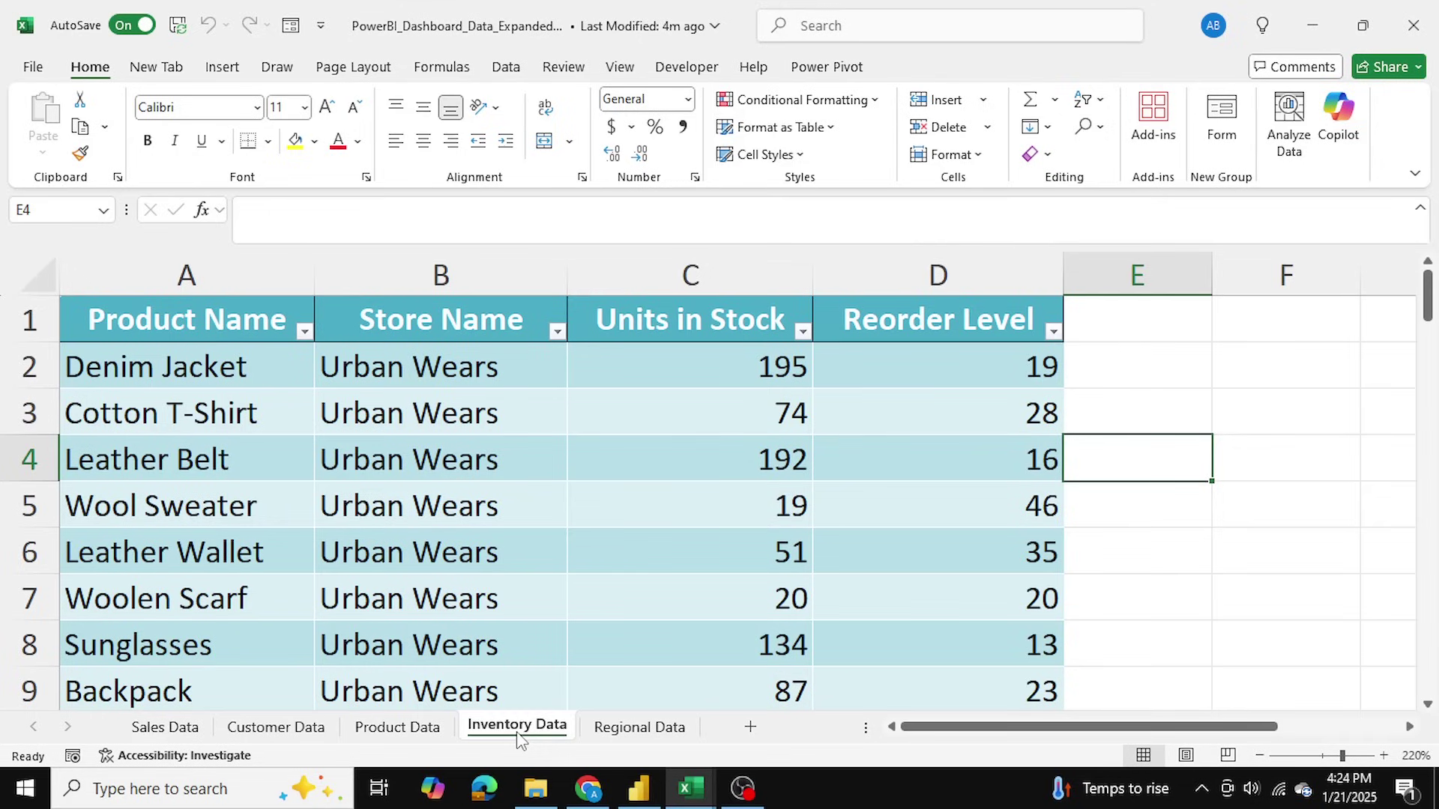
Step: Close the PowerBI_Dashboard_Data_Expanded workbook in Excel and return to the Power BI start screen
left_click(638, 788)
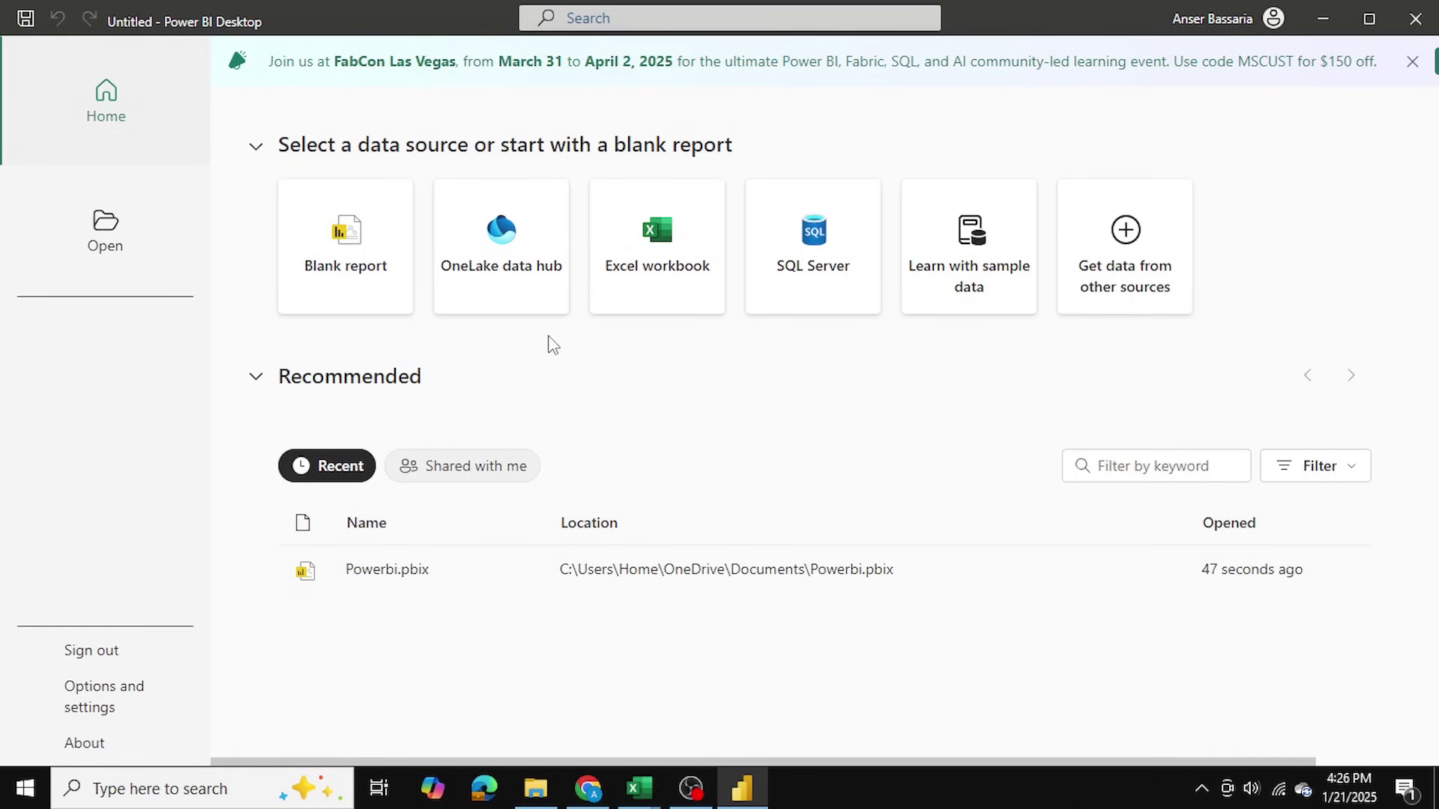
mouse_move(639, 788)
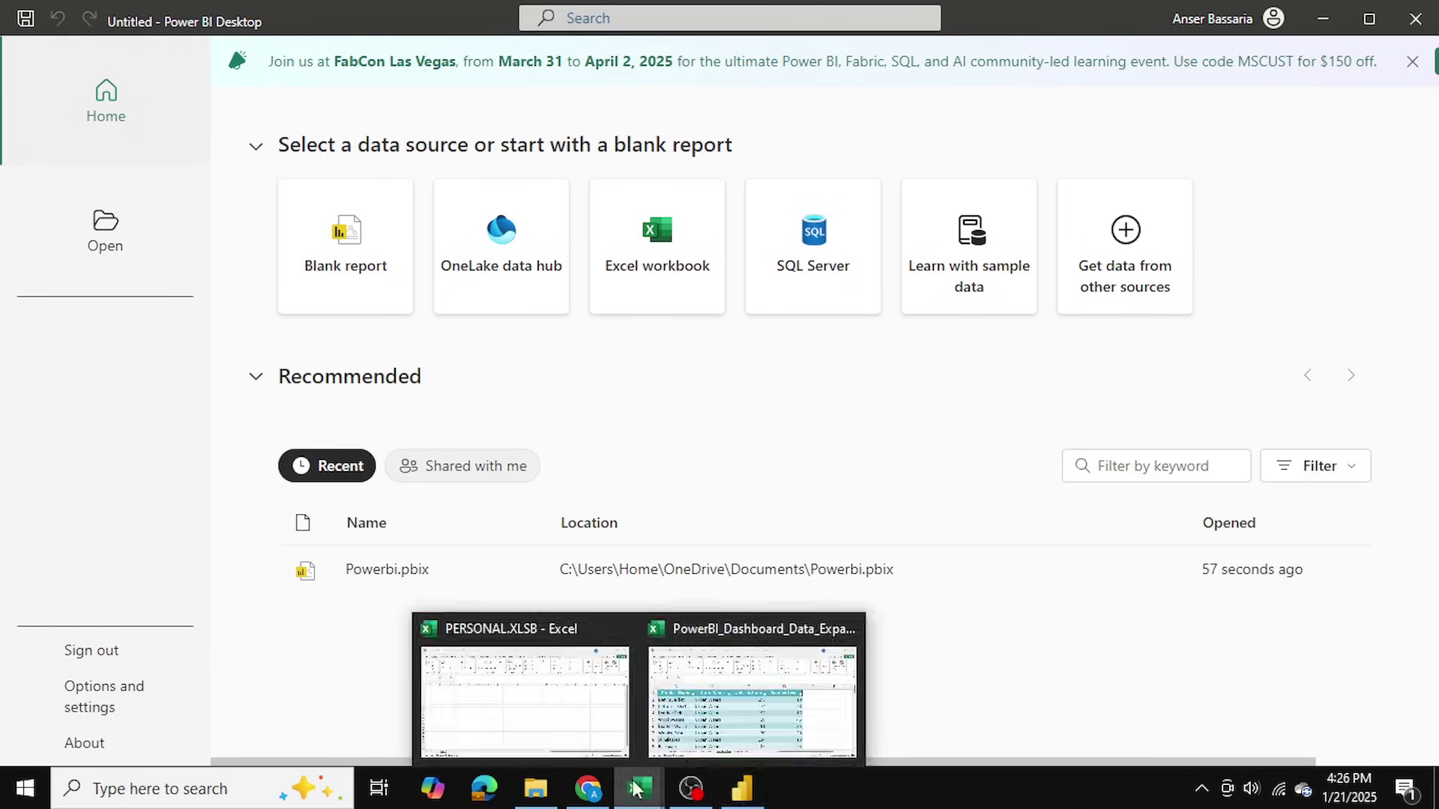
left_click(679, 689)
left_click(1433, 7)
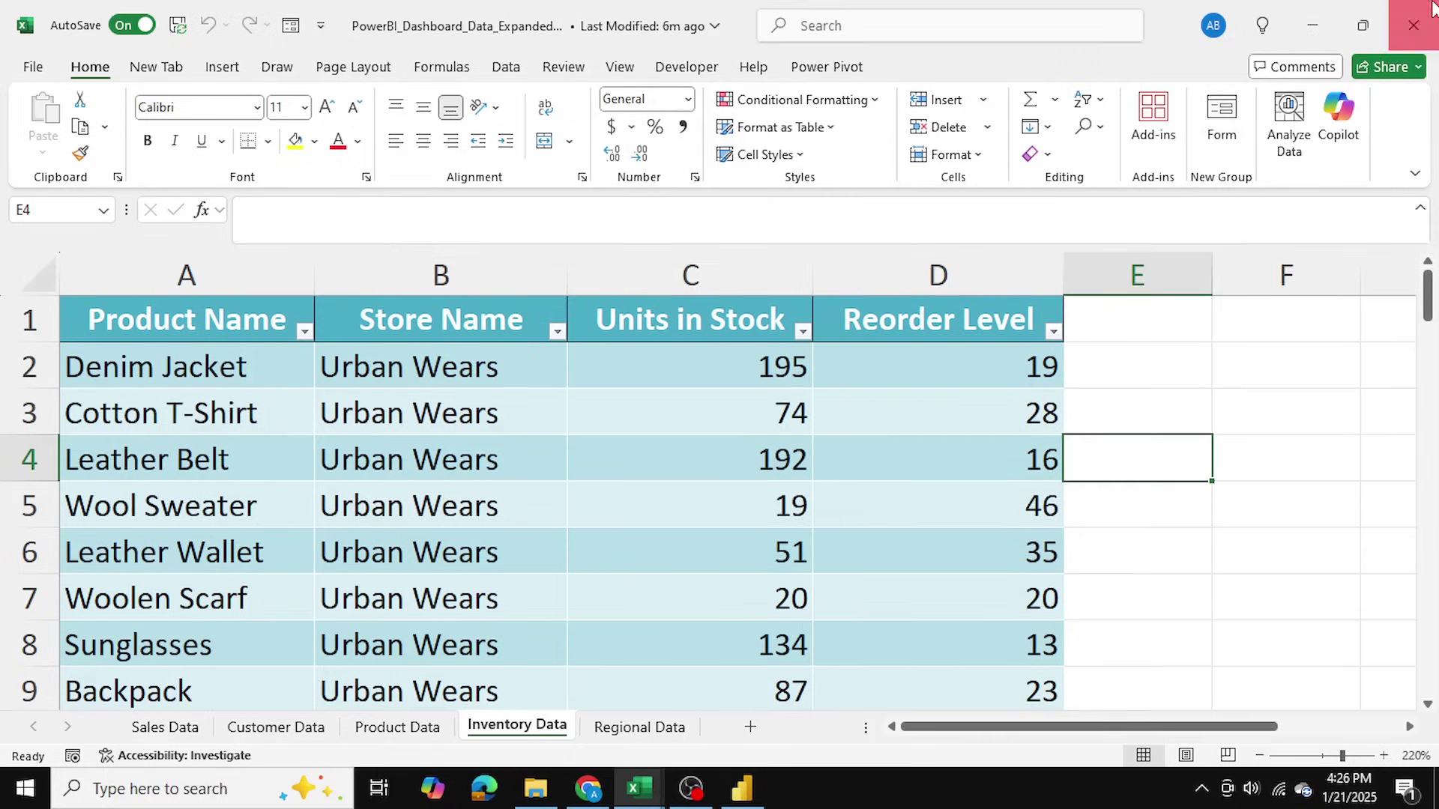
left_click(1433, 8)
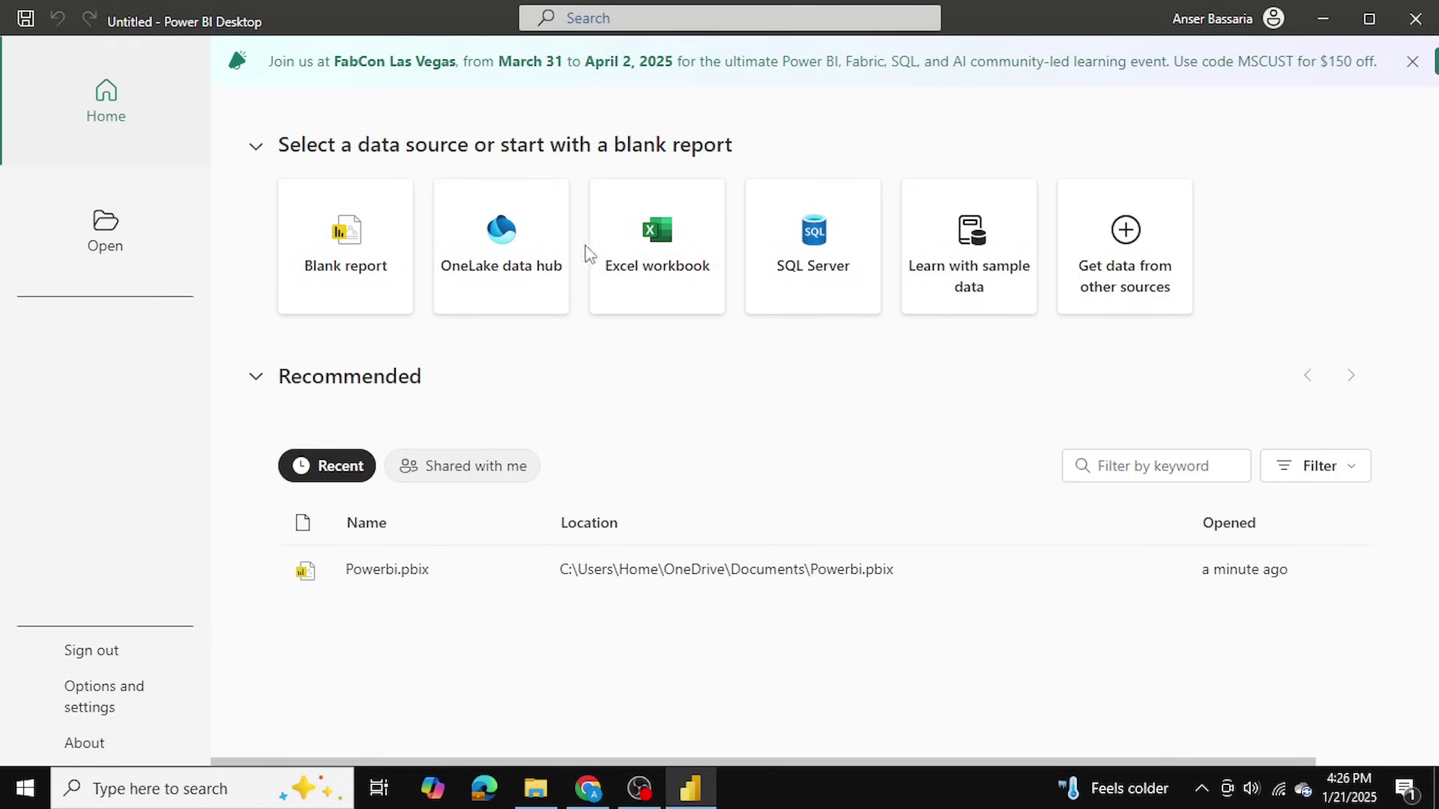
Step: Connect a new report to the Excel workbook PowerBI_Dashboard_Data_Expanded.xlsx from the Documents folder
left_click(668, 289)
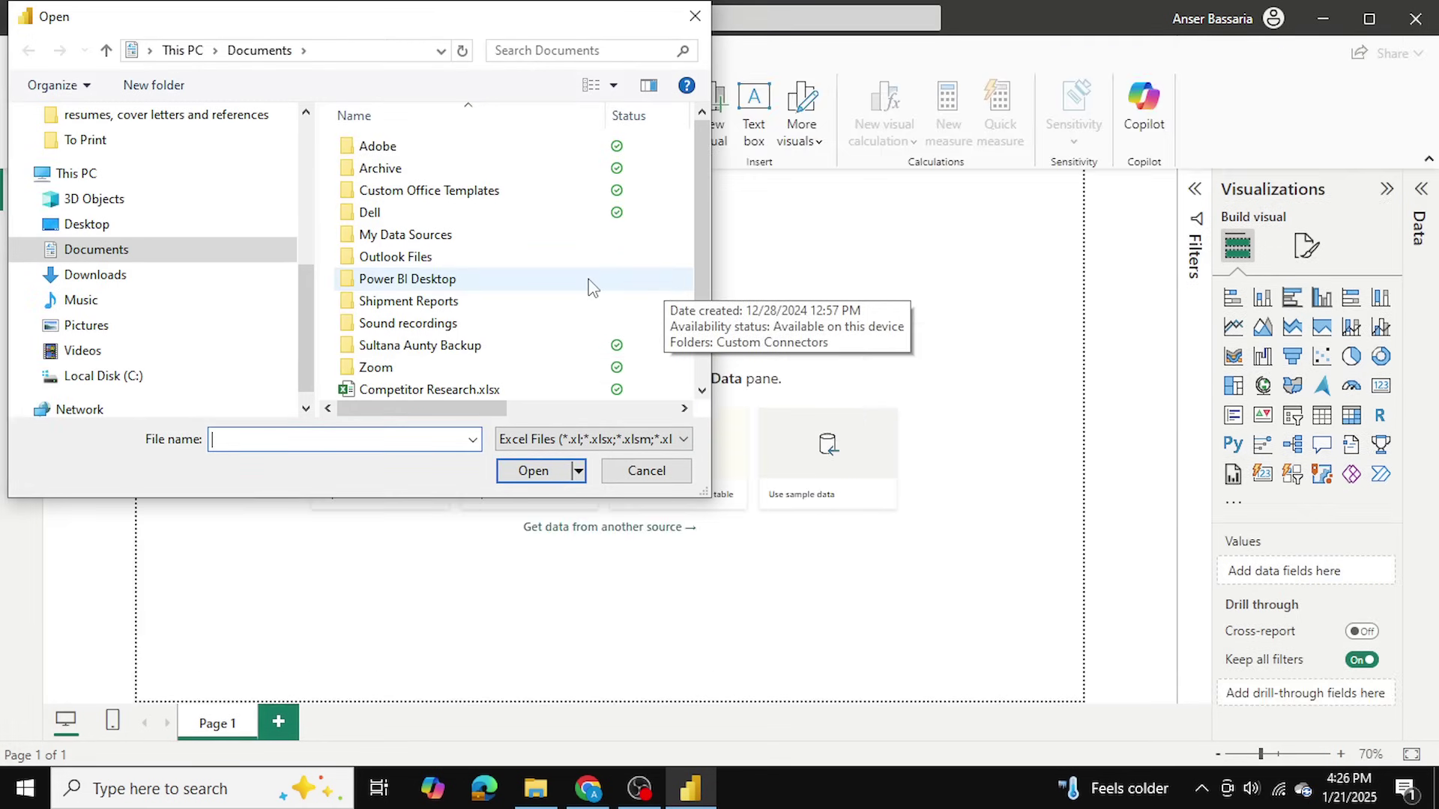
scroll(591, 283, "down", 1)
left_click(577, 343)
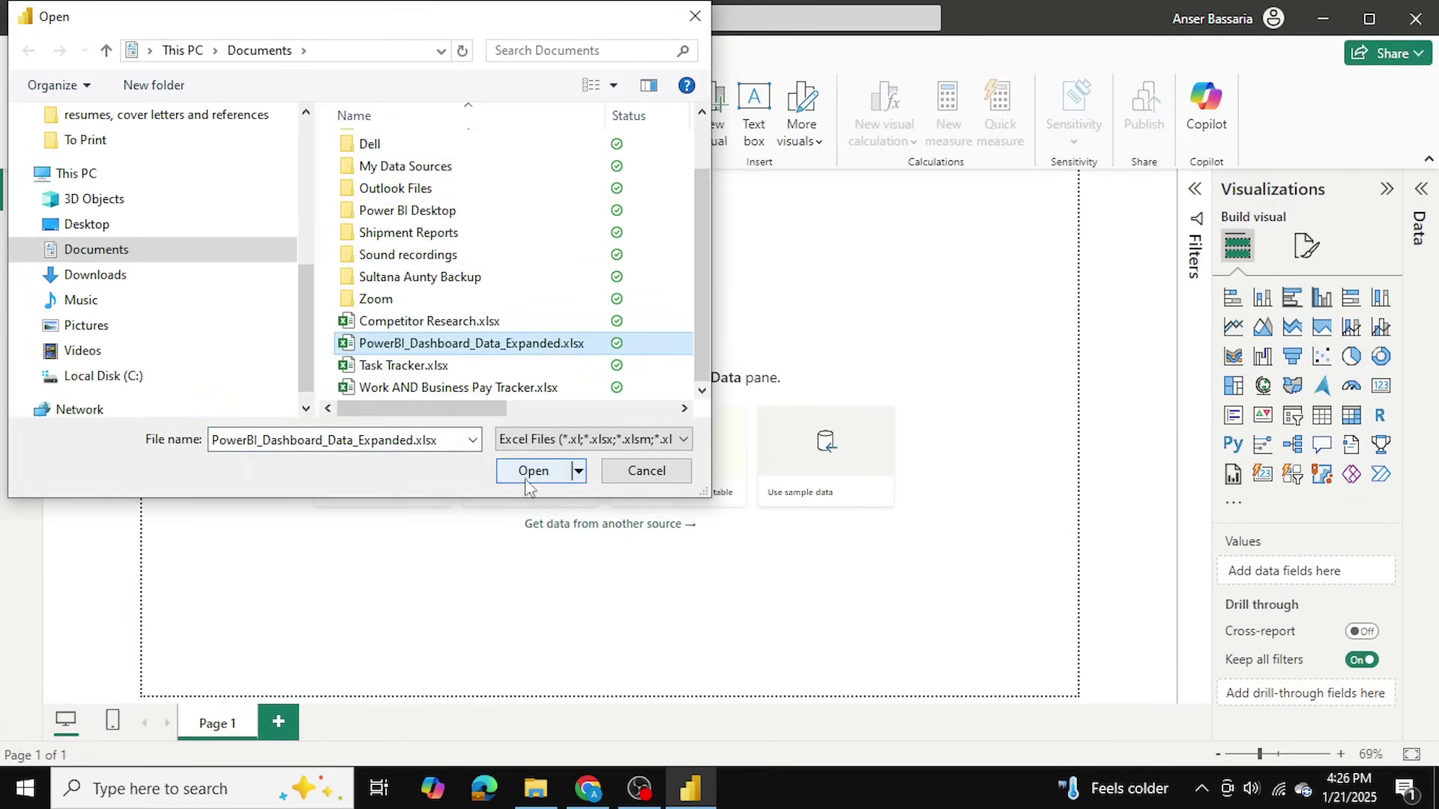
left_click(533, 471)
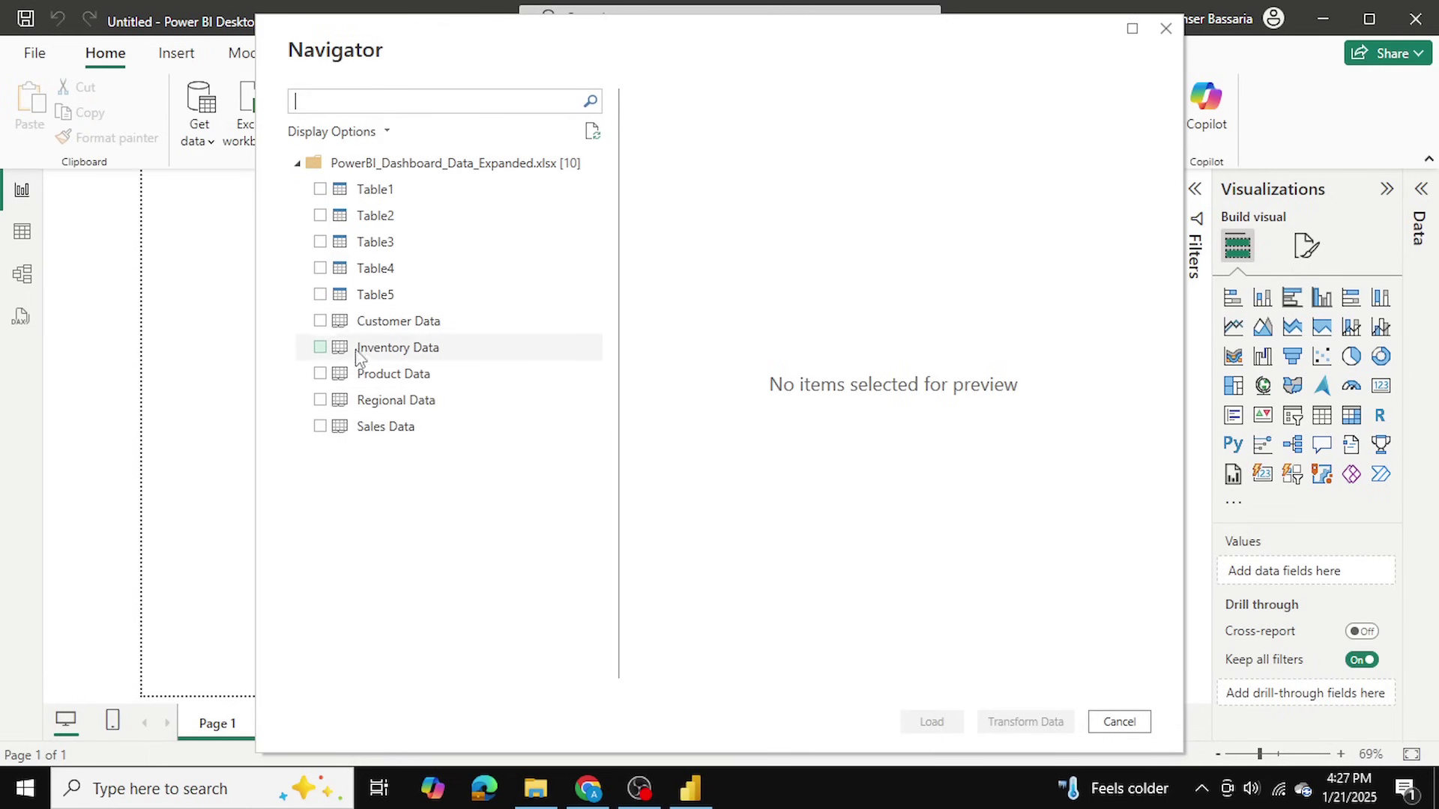
Step: Load the Customer Data, Inventory Data, Product Data, Regional Data and Sales Data sheets into the report
left_click(320, 320)
left_click(320, 347)
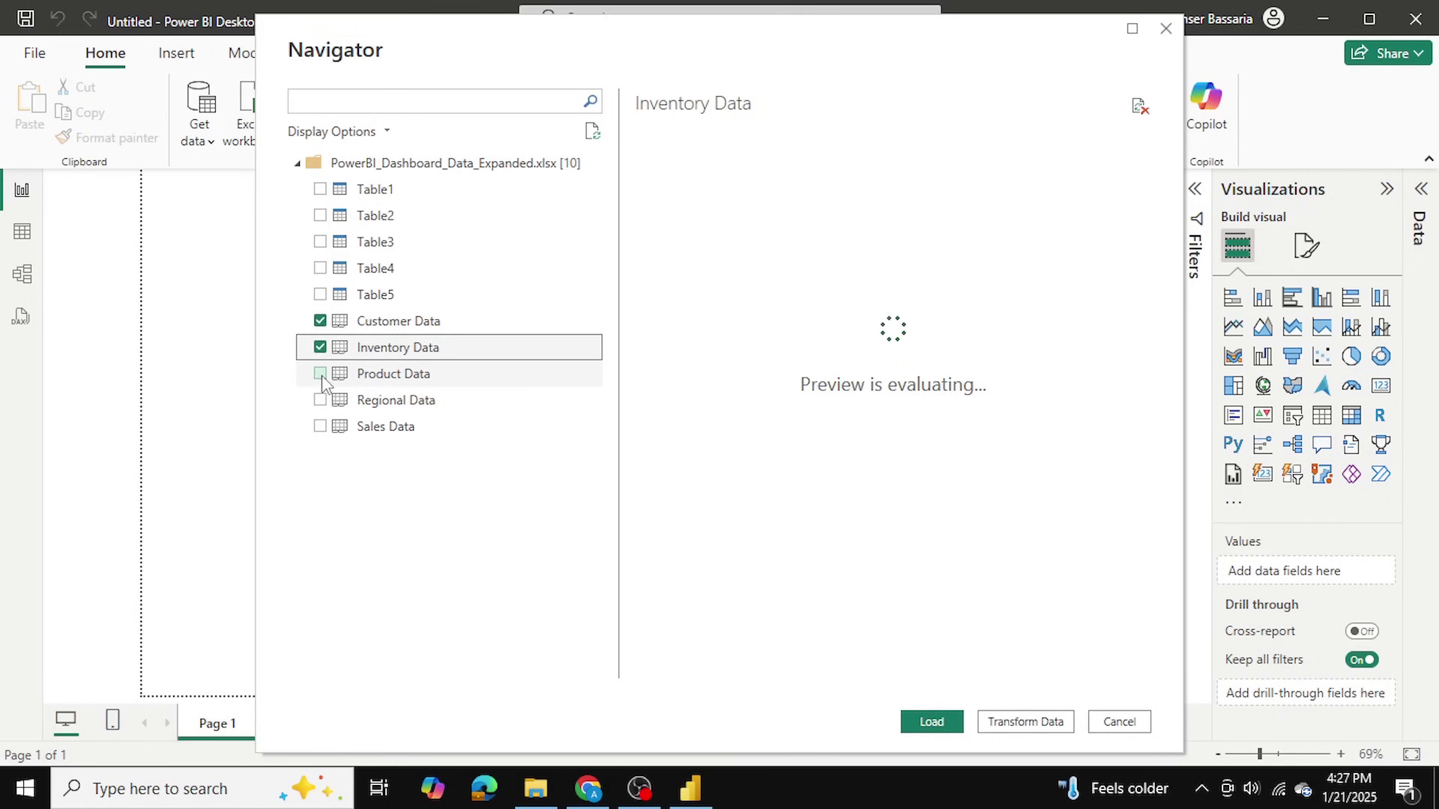
left_click(320, 373)
left_click(320, 400)
left_click(320, 426)
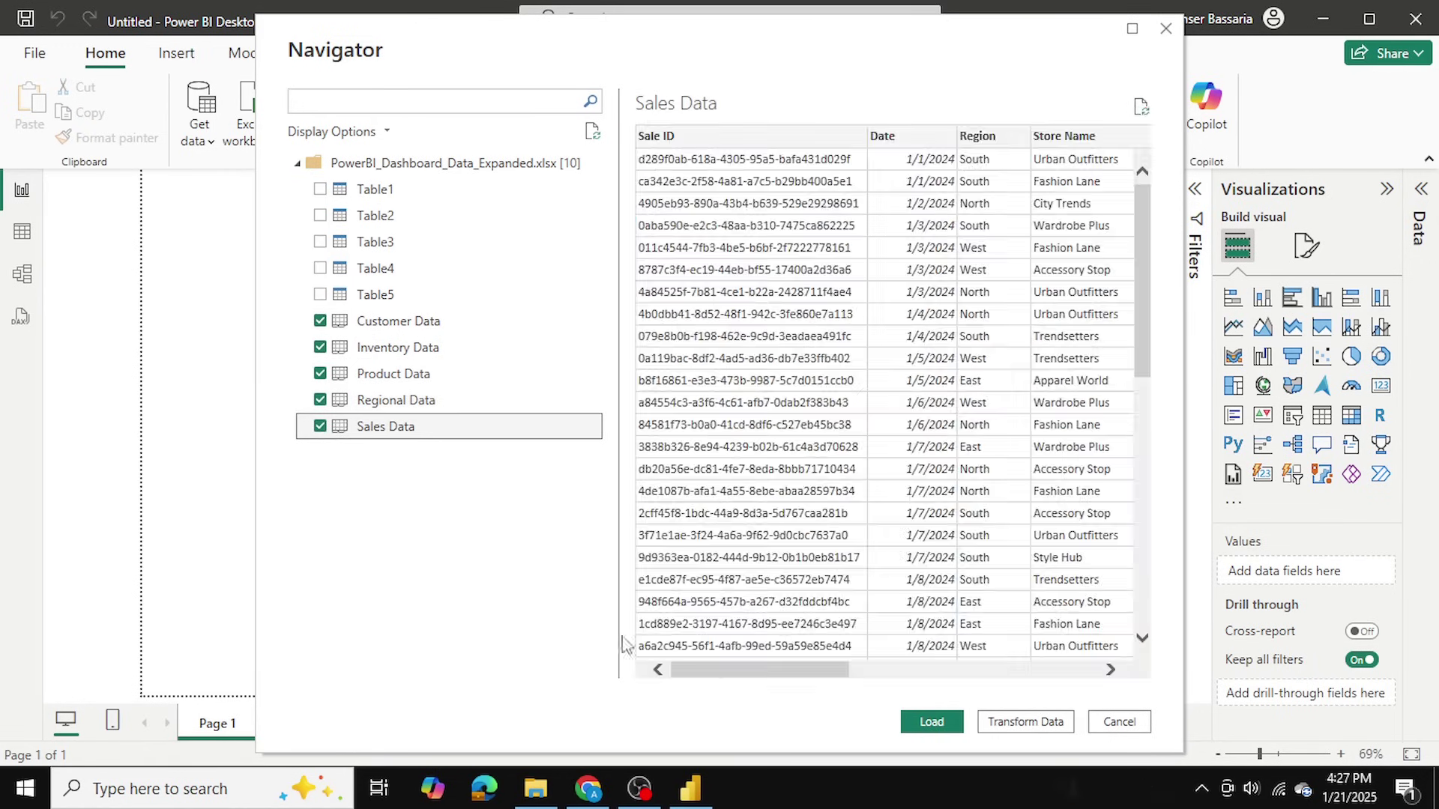
left_click_drag(776, 674, 734, 673)
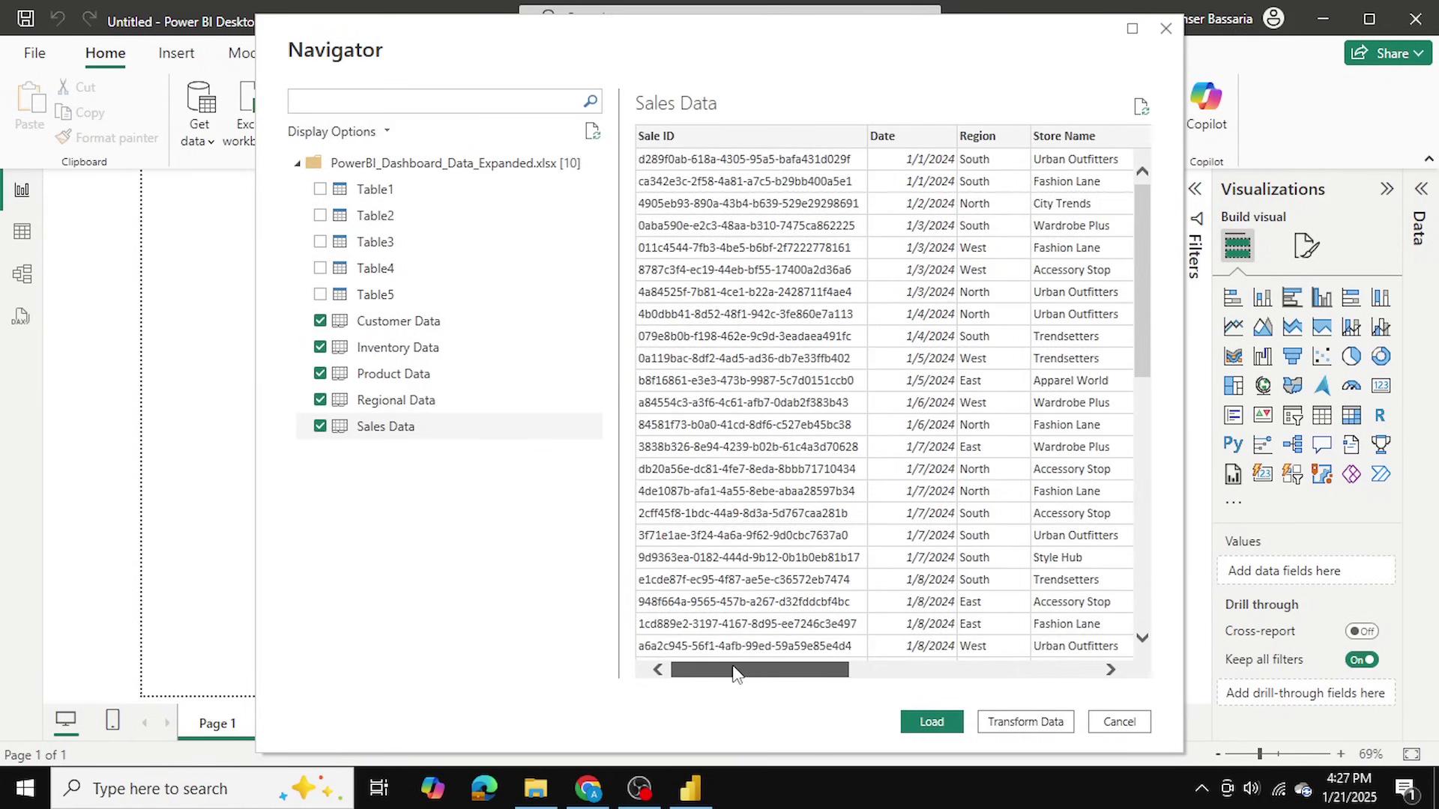
left_click(941, 728)
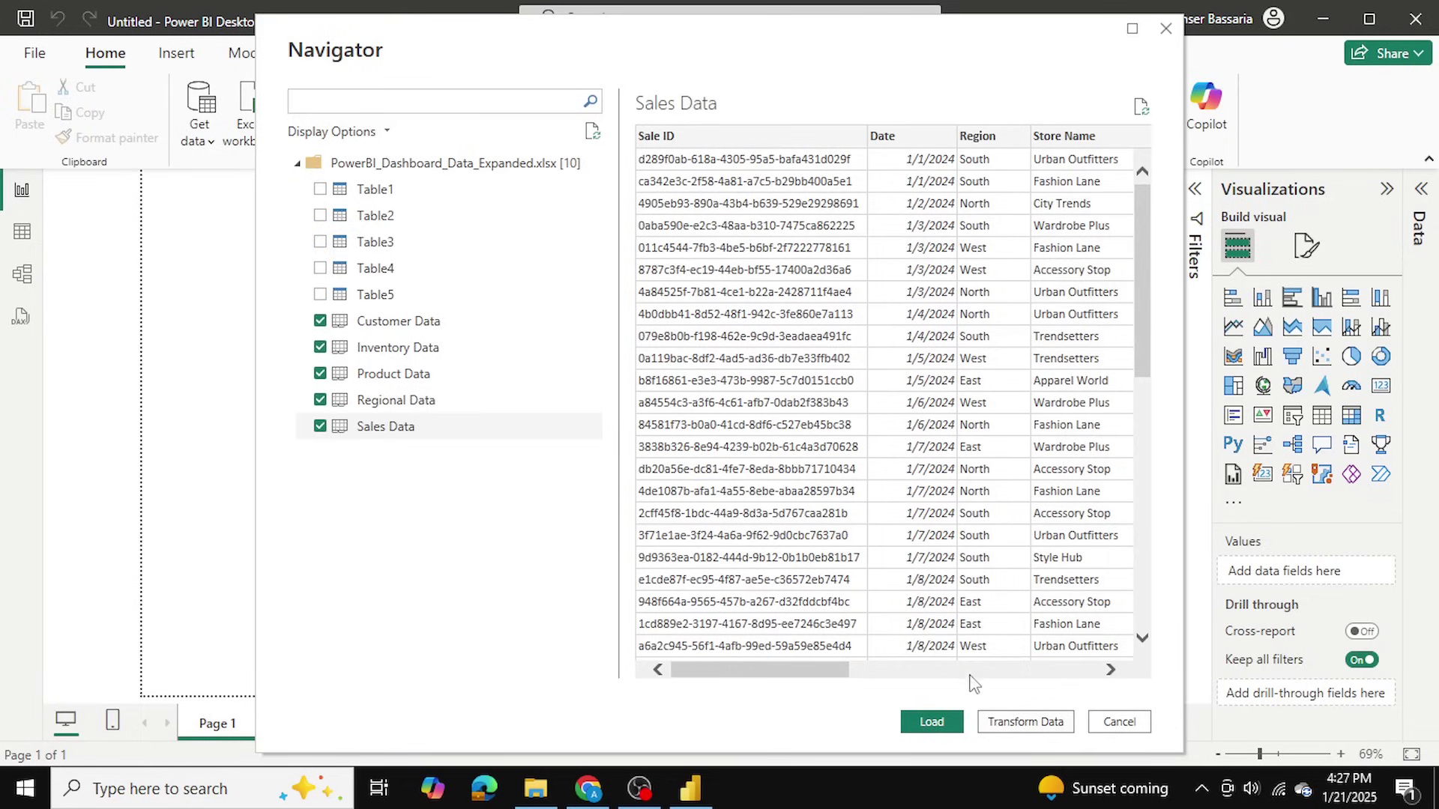
left_click(932, 721)
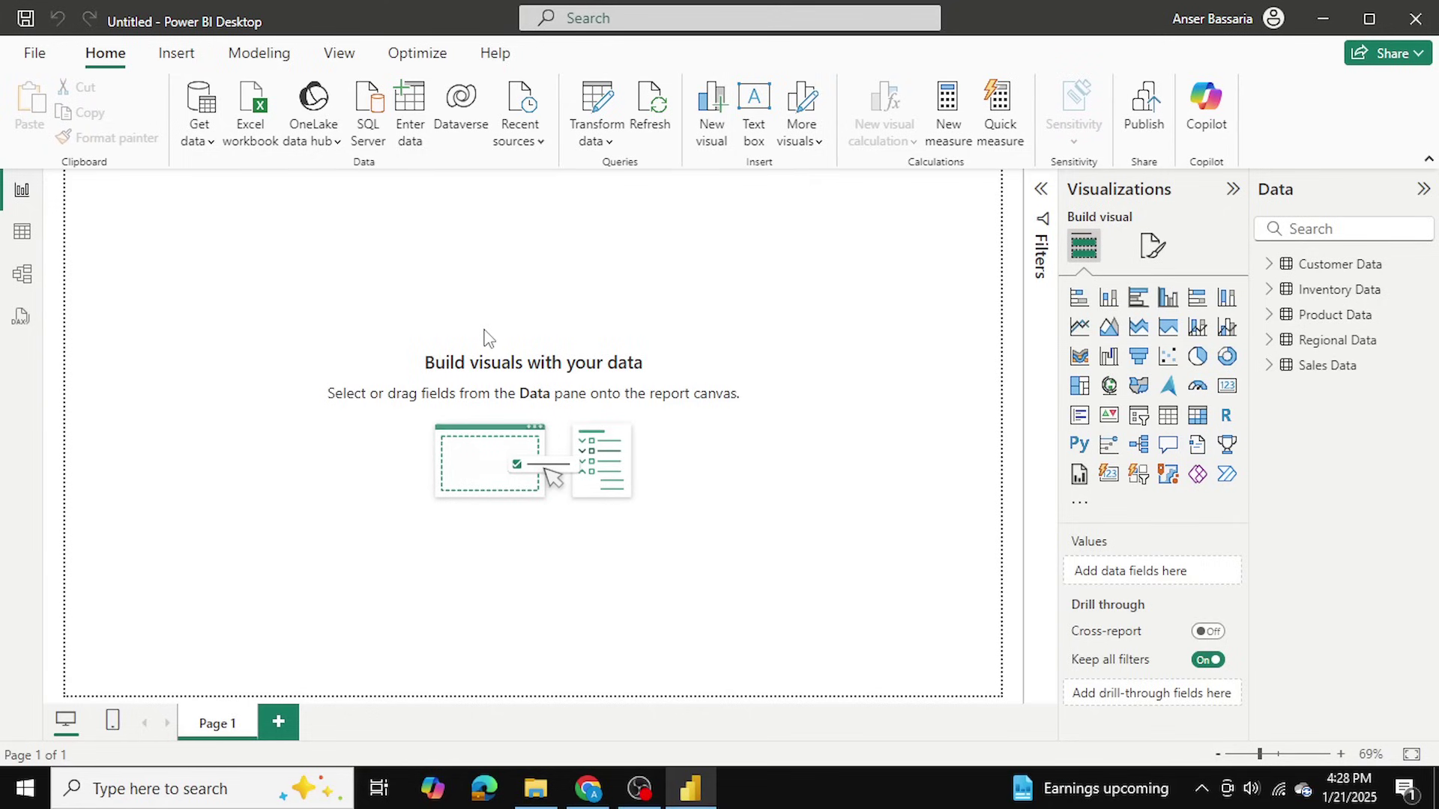
Step: Expand the Customer Data table's fields and reopen the source workbook in Excel from the Documents folder
left_click(1269, 266)
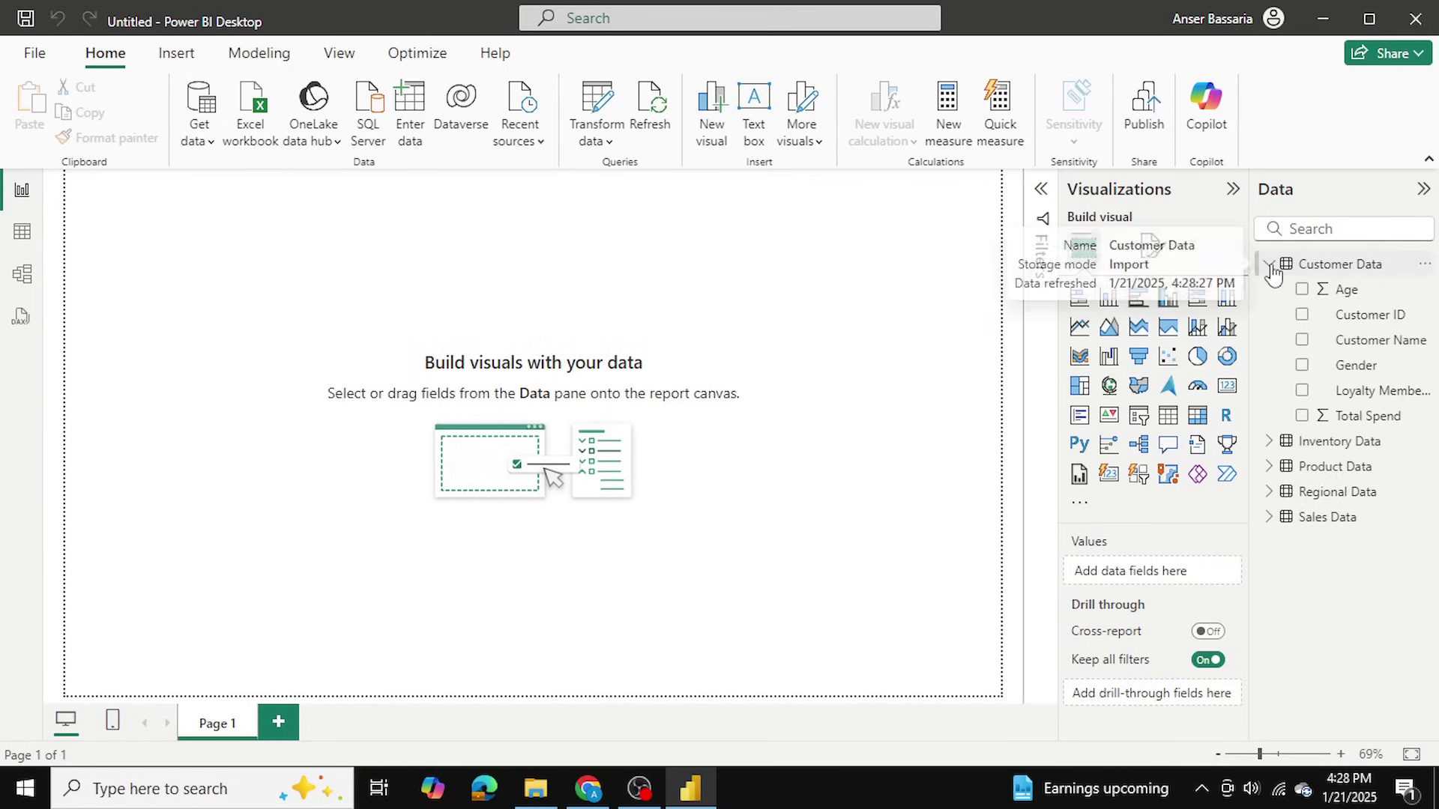
left_click(1271, 268)
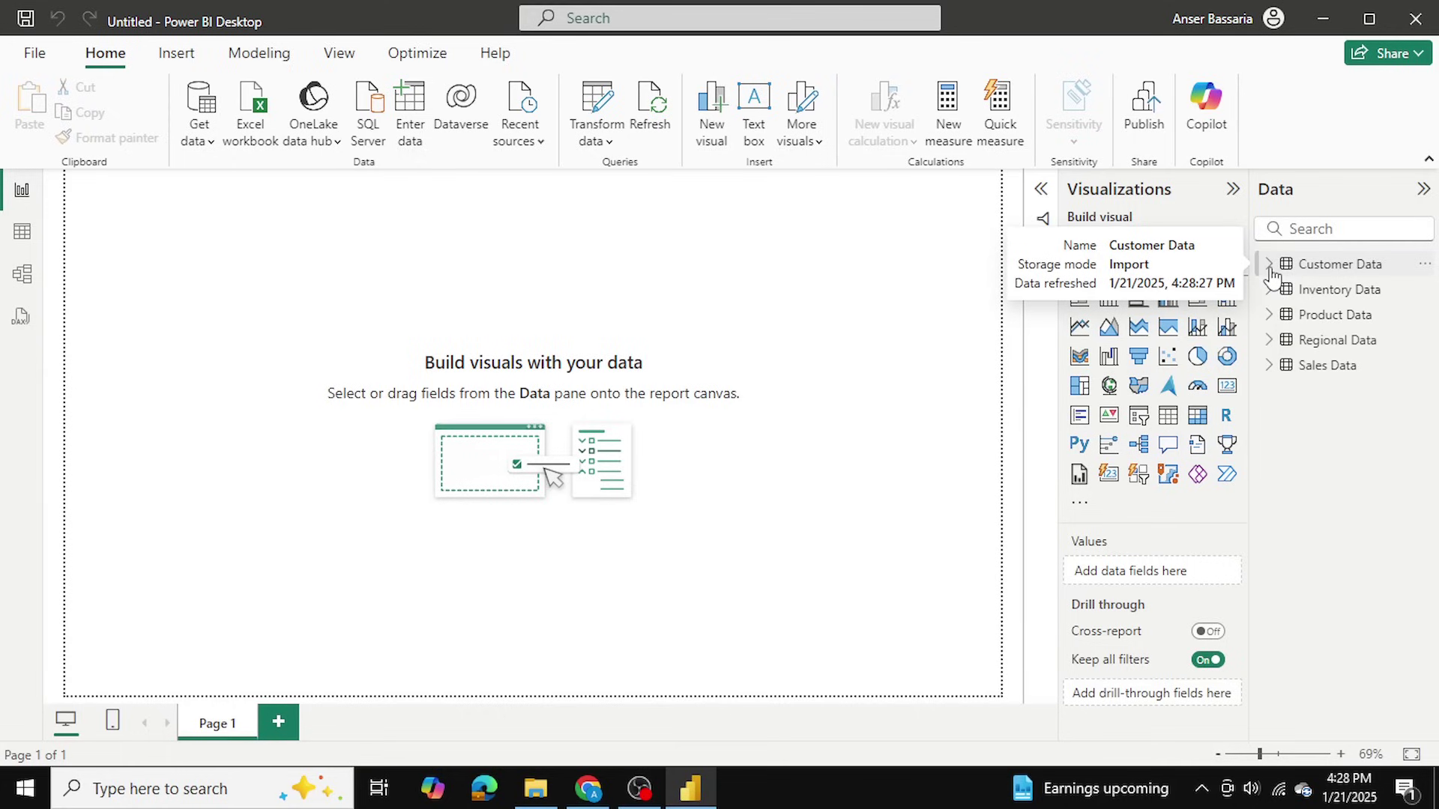
left_click(1270, 267)
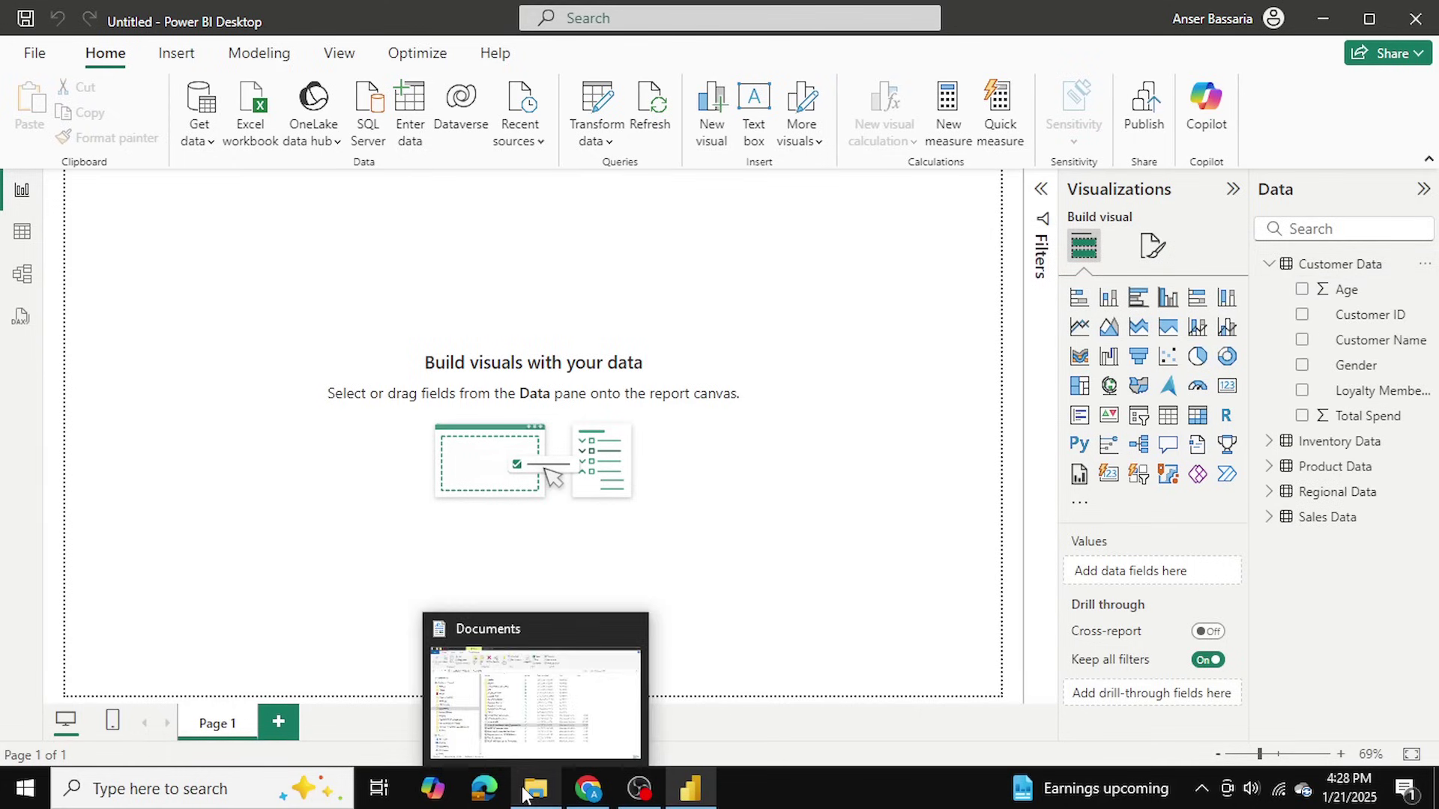
left_click(525, 793)
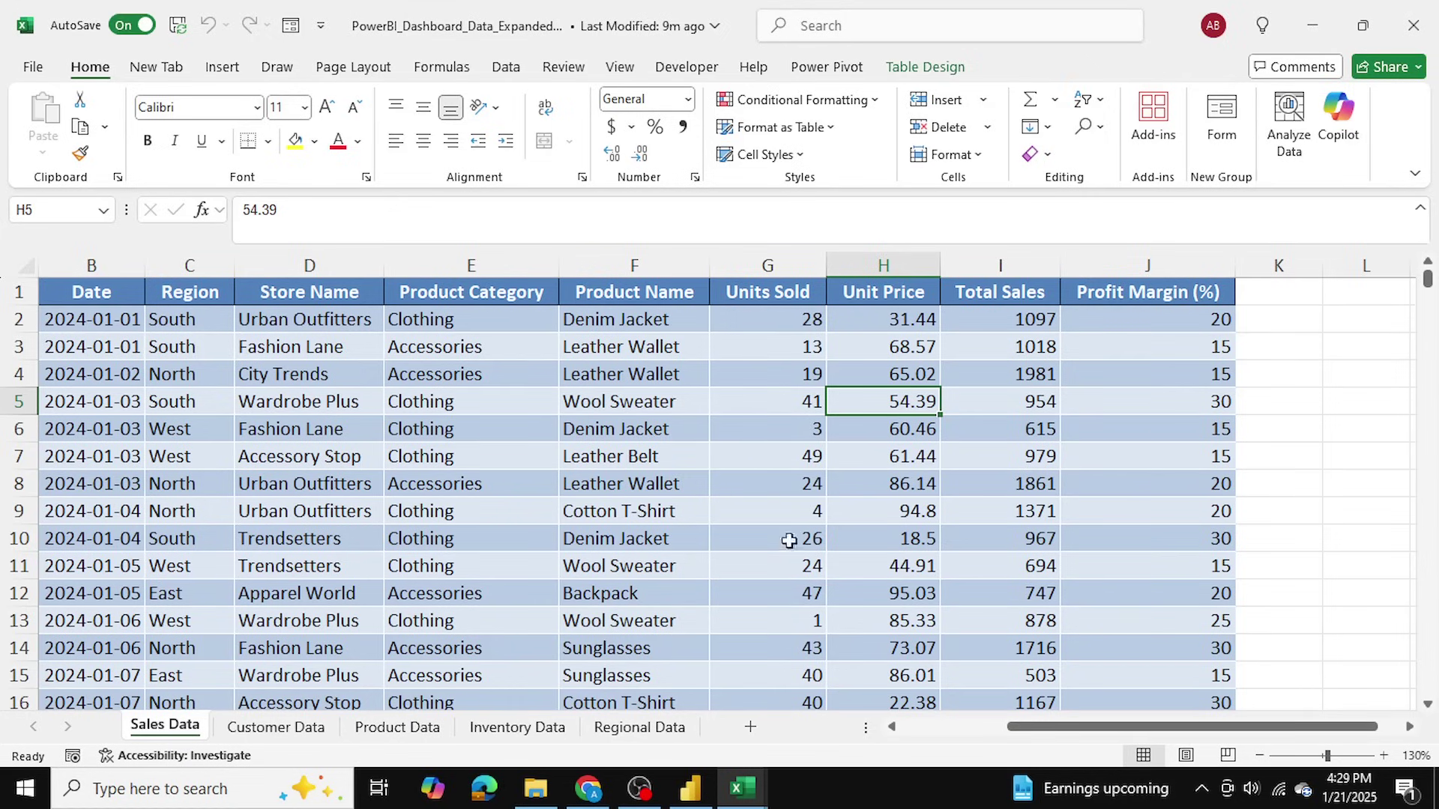
Step: Switch back to Power BI, collapse the Customer Data table and expand the Sales Data table's fields
left_click(693, 787)
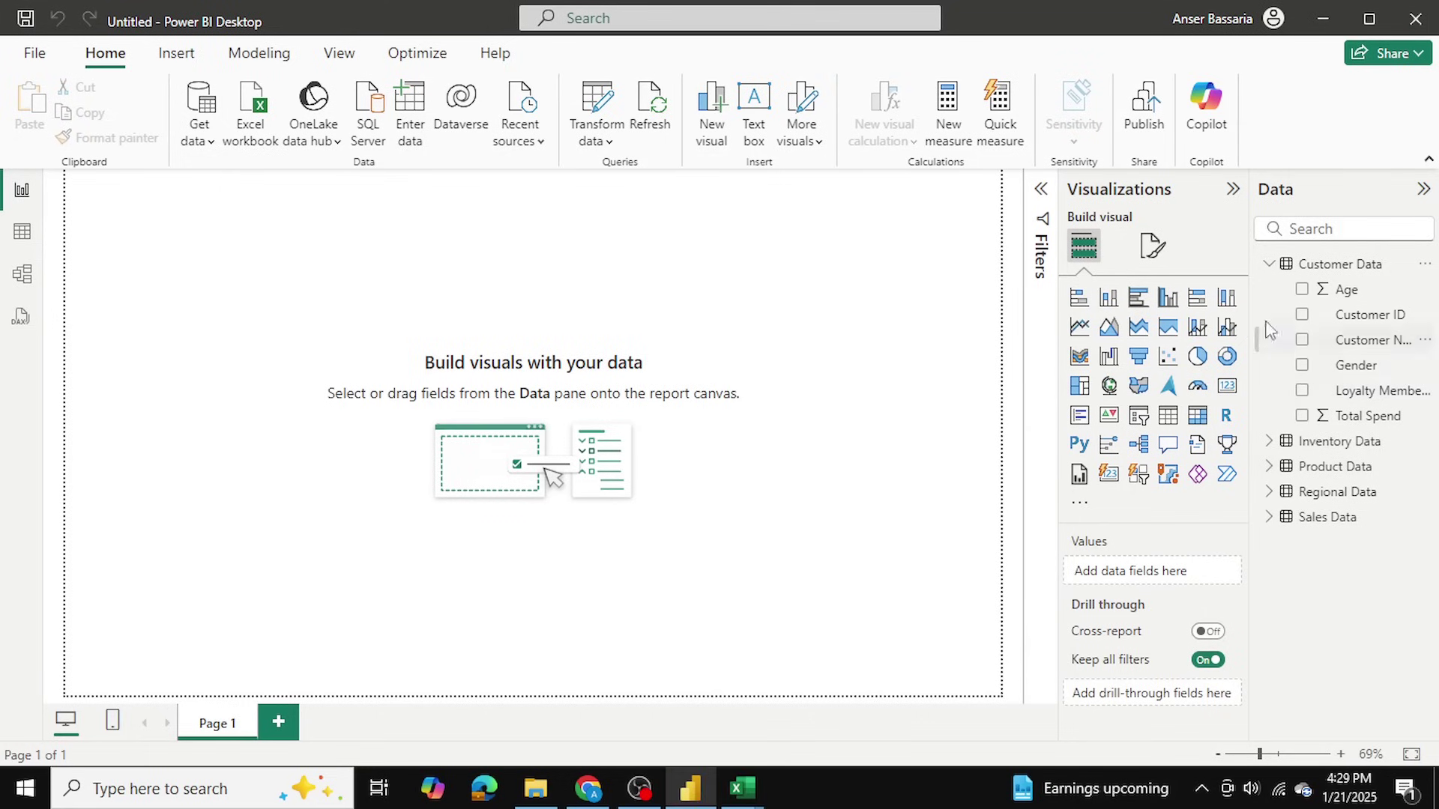
left_click(1271, 266)
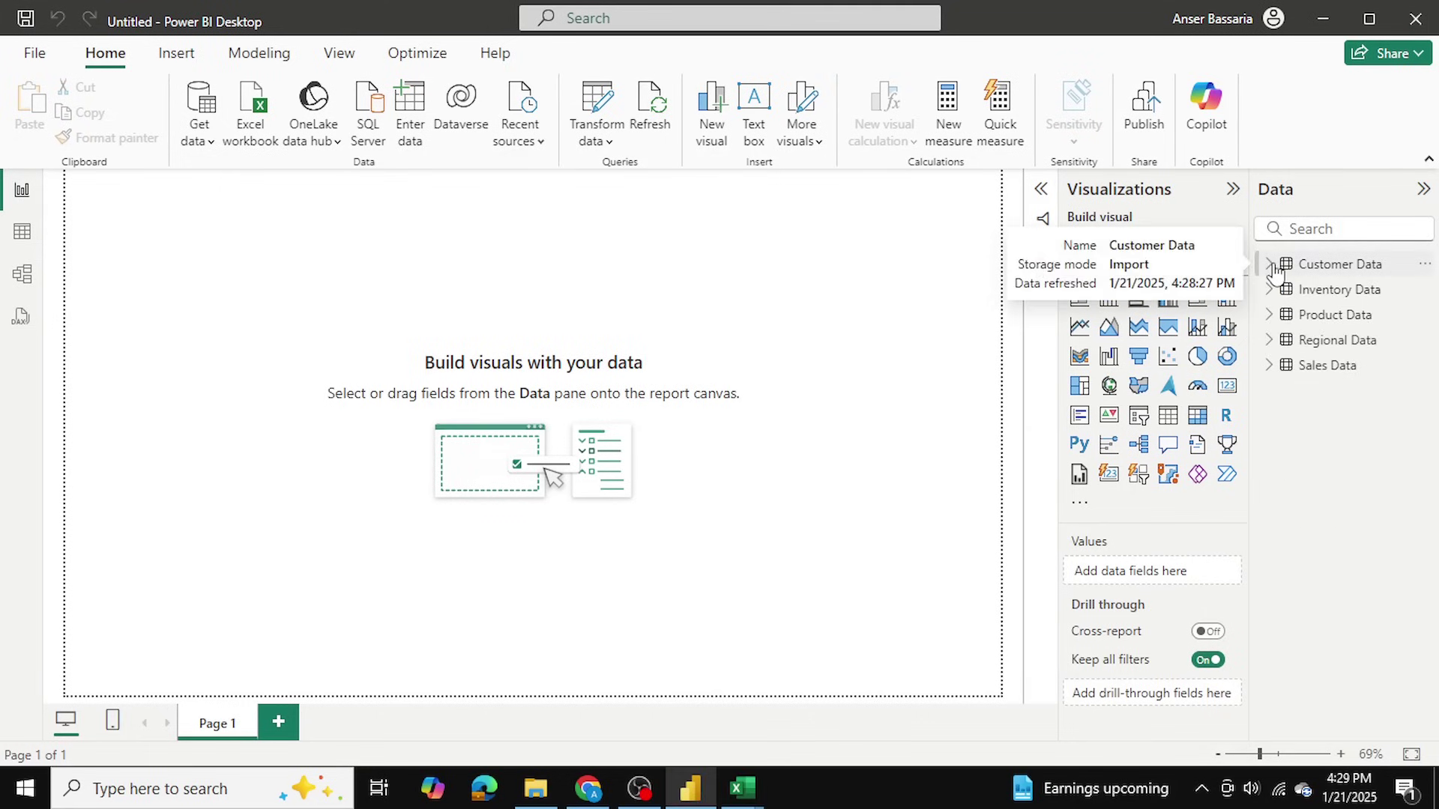
left_click(1269, 367)
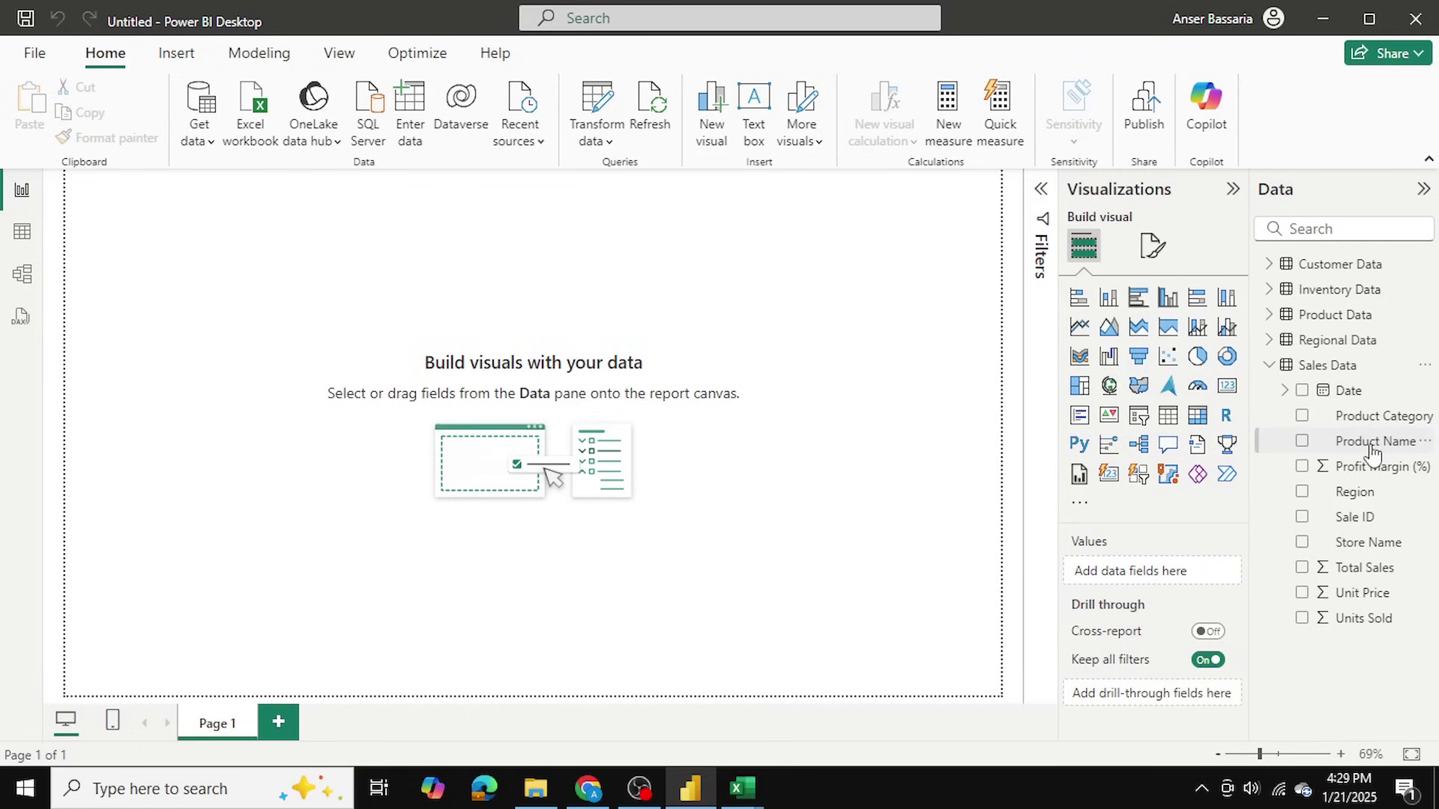
Step: In the Excel workbook's Sales Data sheet, examine the column headers from Region to Profit Margin (%) against the loaded fields
mouse_move(742, 789)
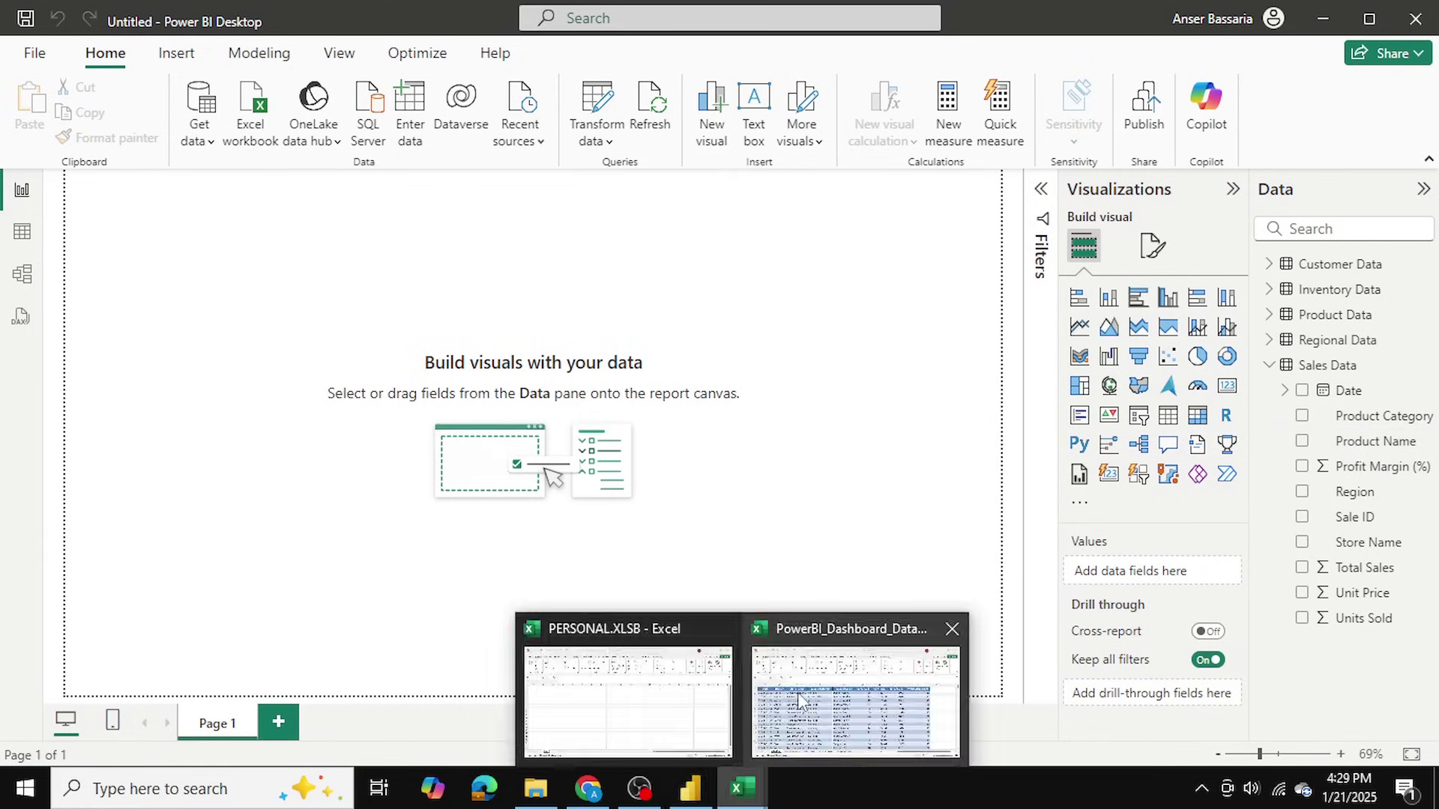
left_click(800, 700)
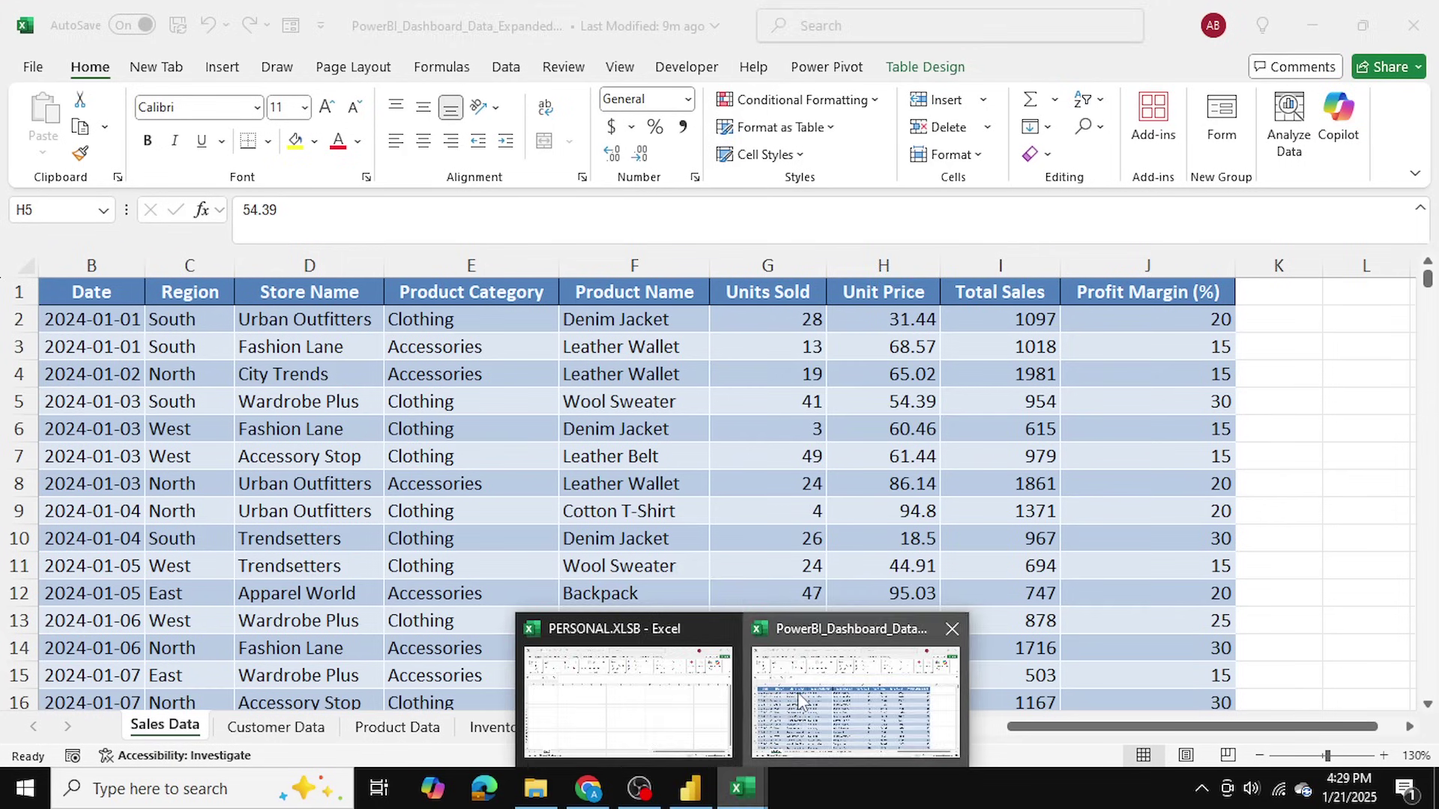
left_click(437, 293)
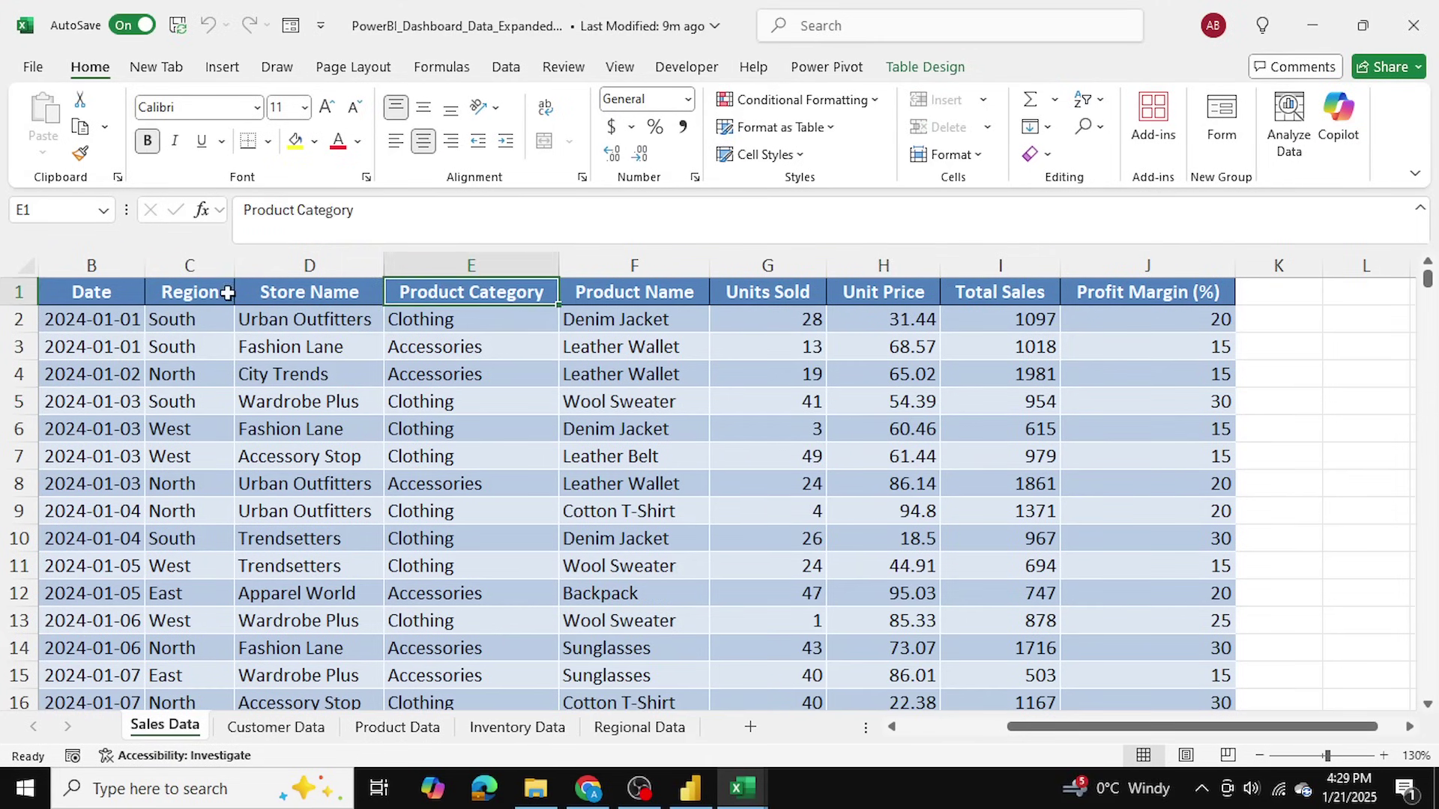
left_click(224, 293)
left_click(634, 294)
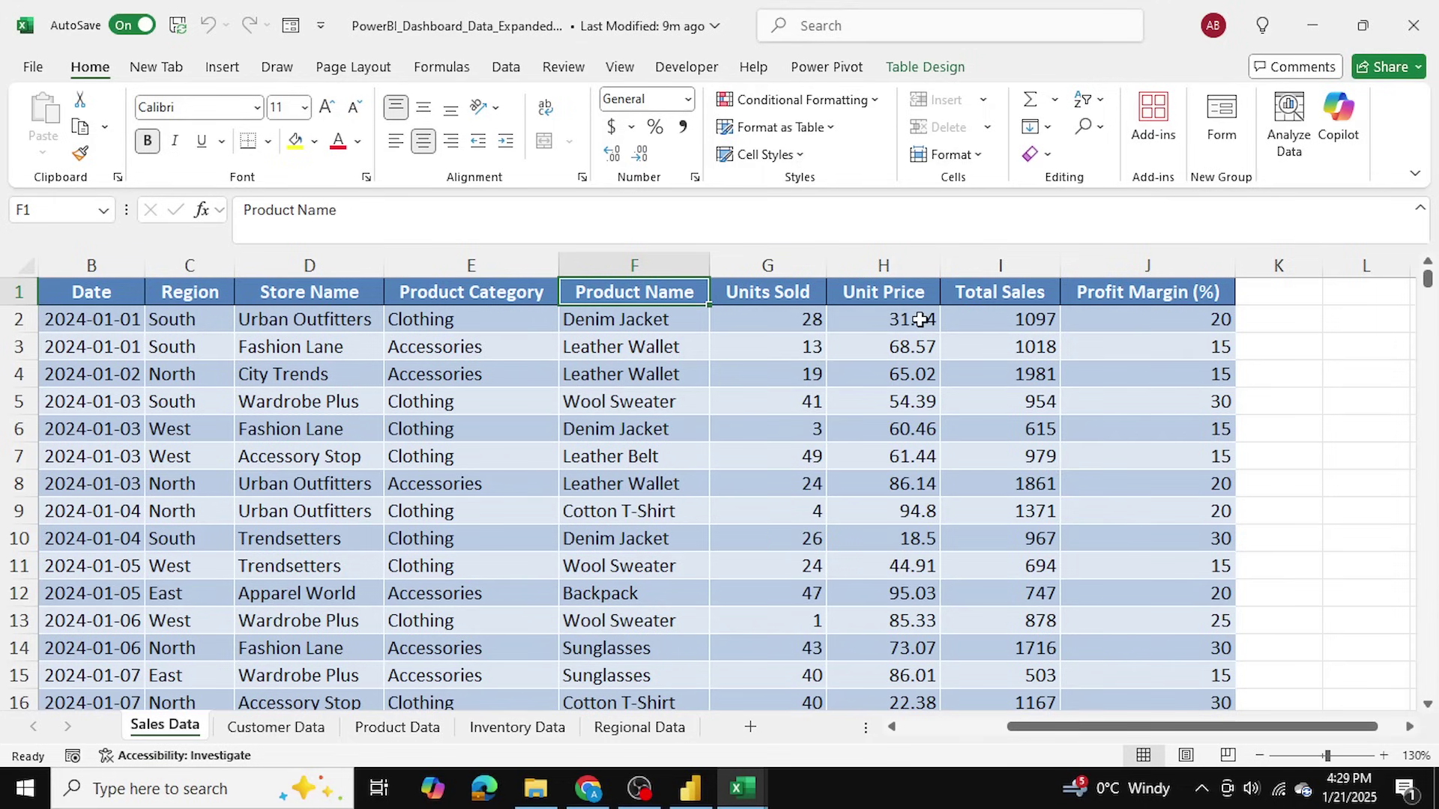
left_click_drag(920, 319, 919, 538)
left_click(997, 428)
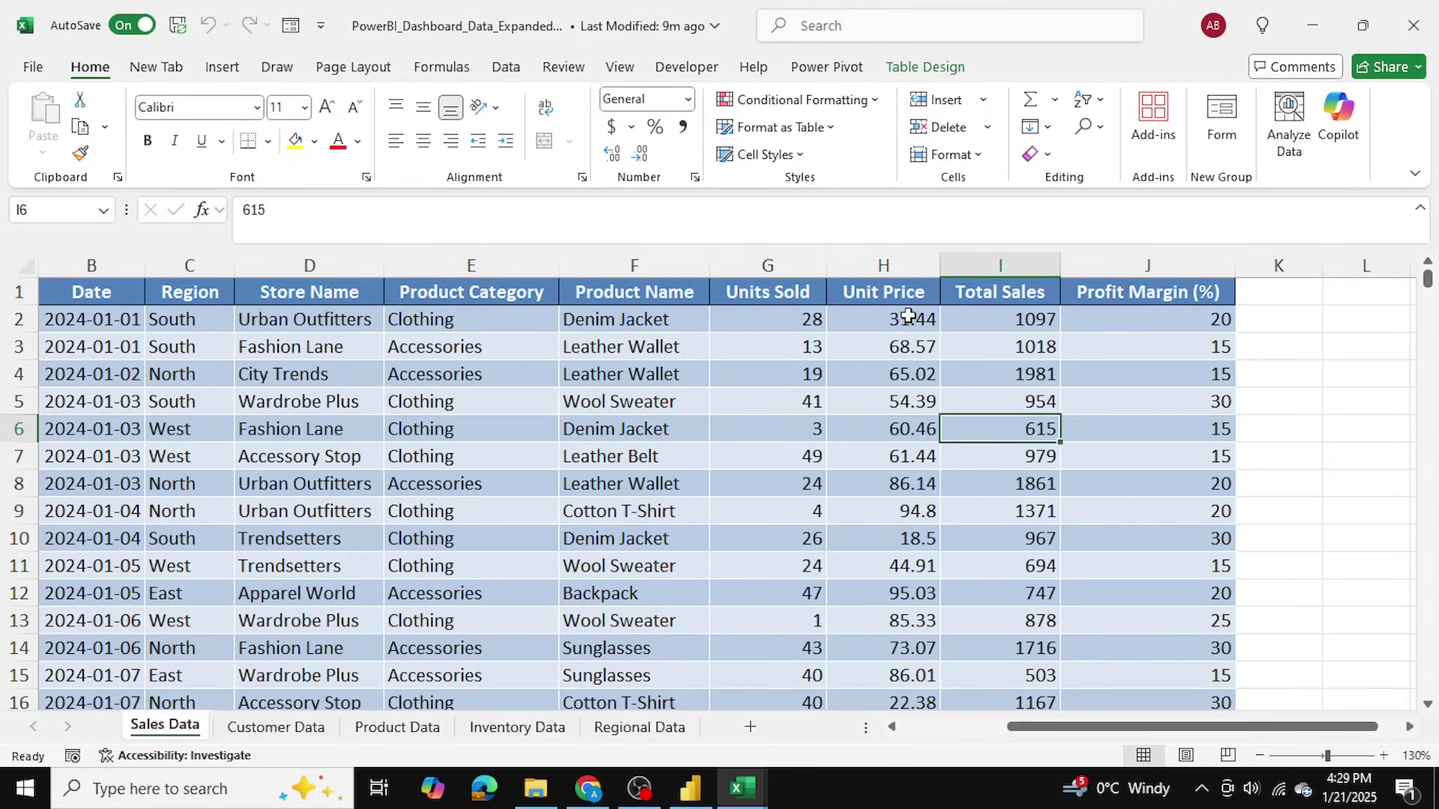
left_click(780, 291)
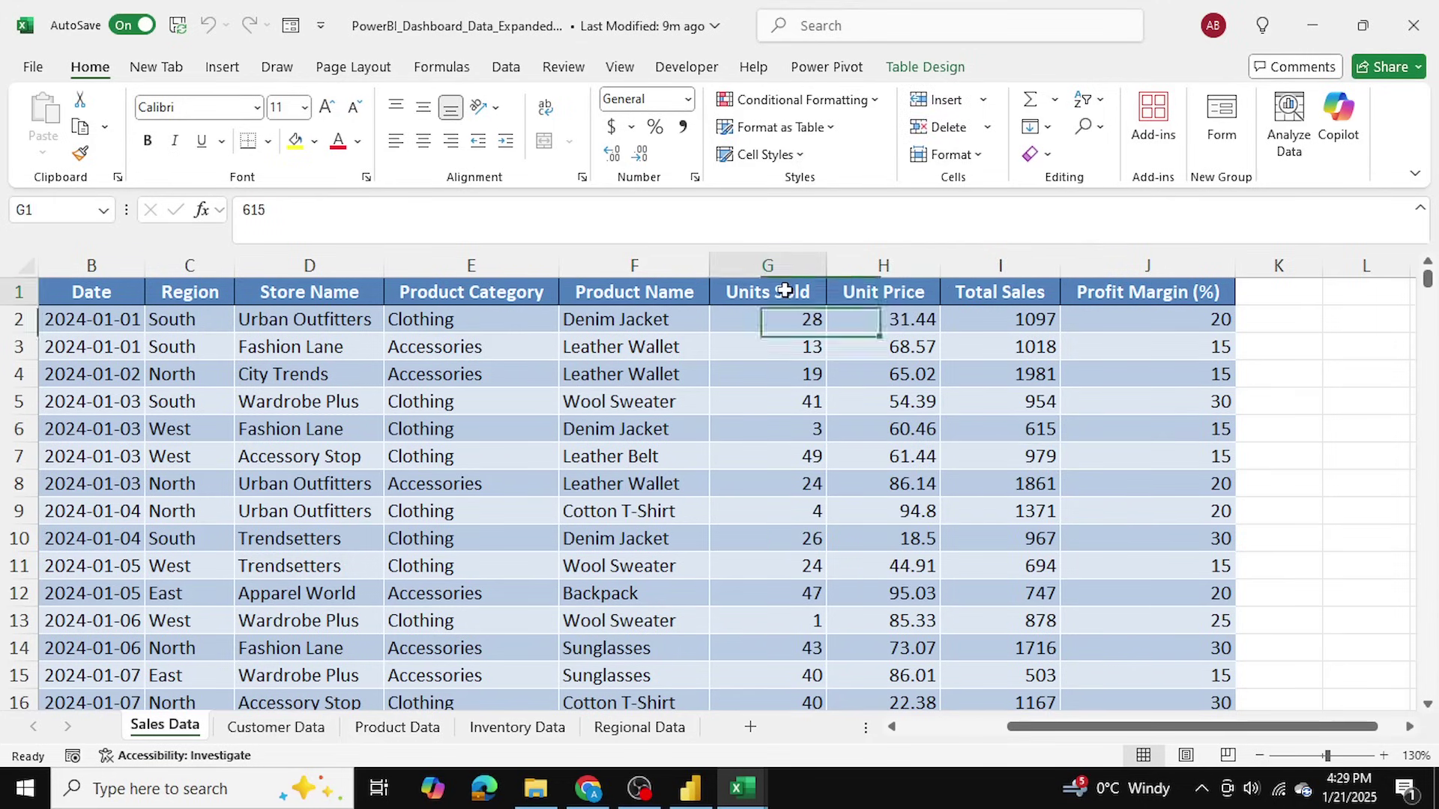
left_click(871, 294)
left_click(1002, 303)
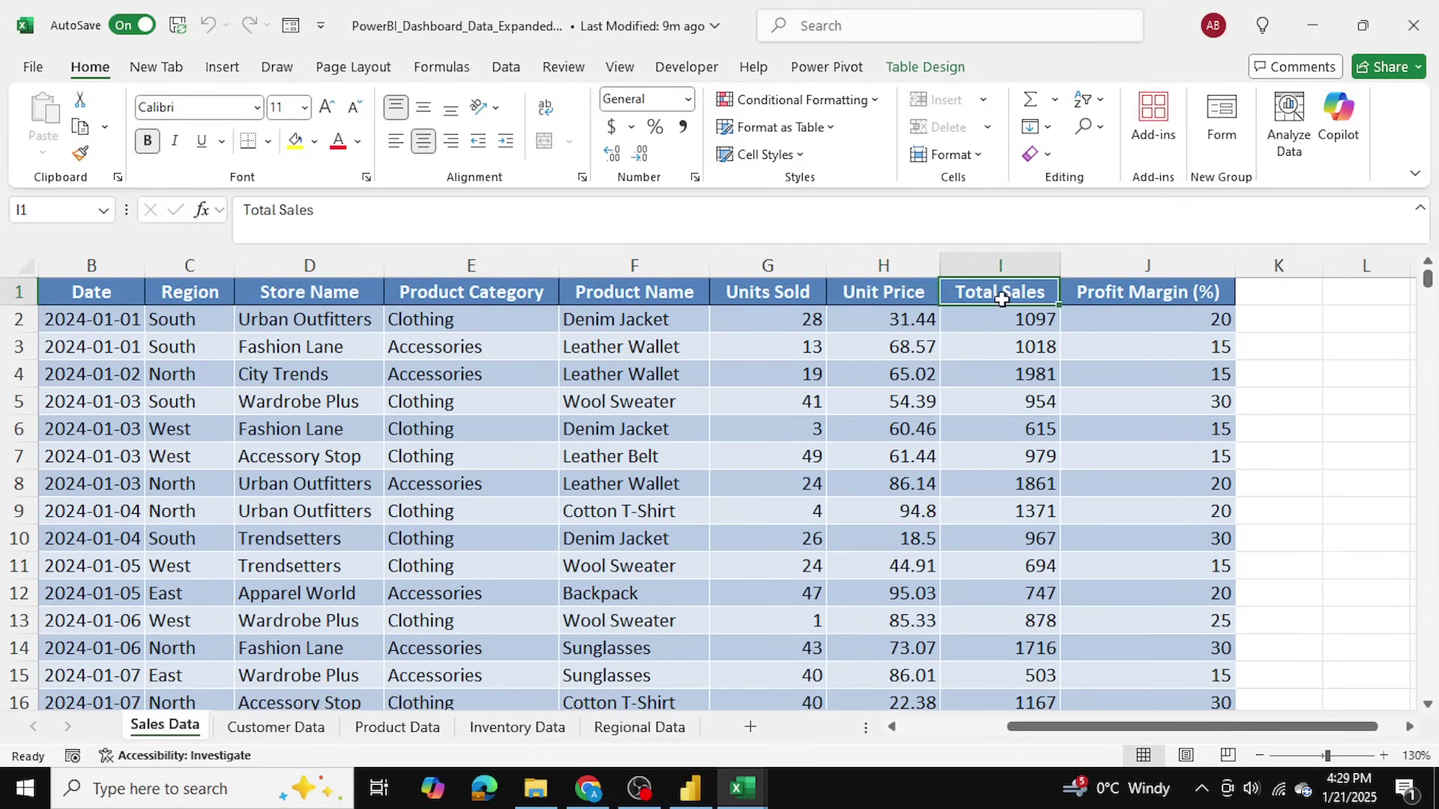
left_click(1127, 301)
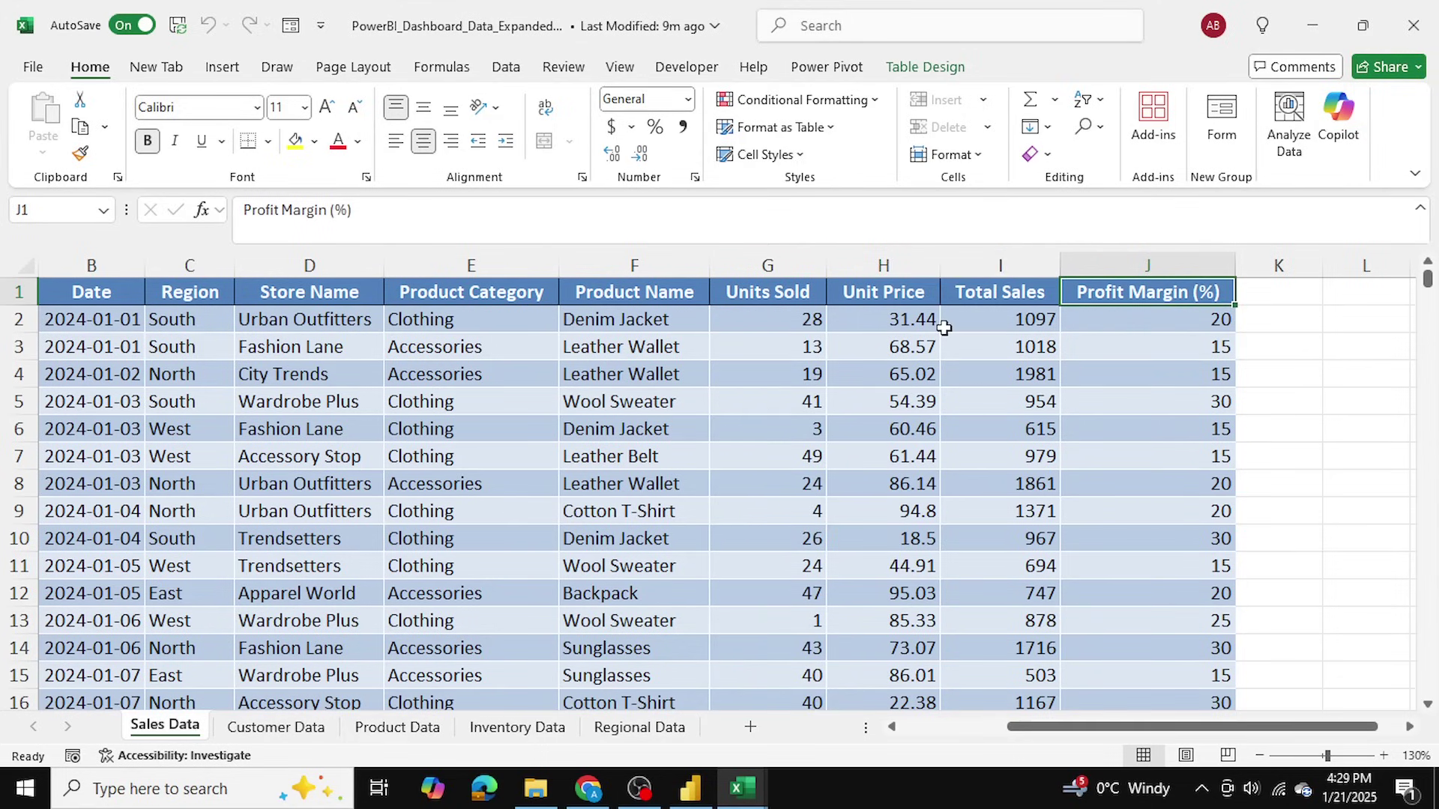
Step: Return to Power BI and collapse the Sales Data table's field list
left_click(690, 788)
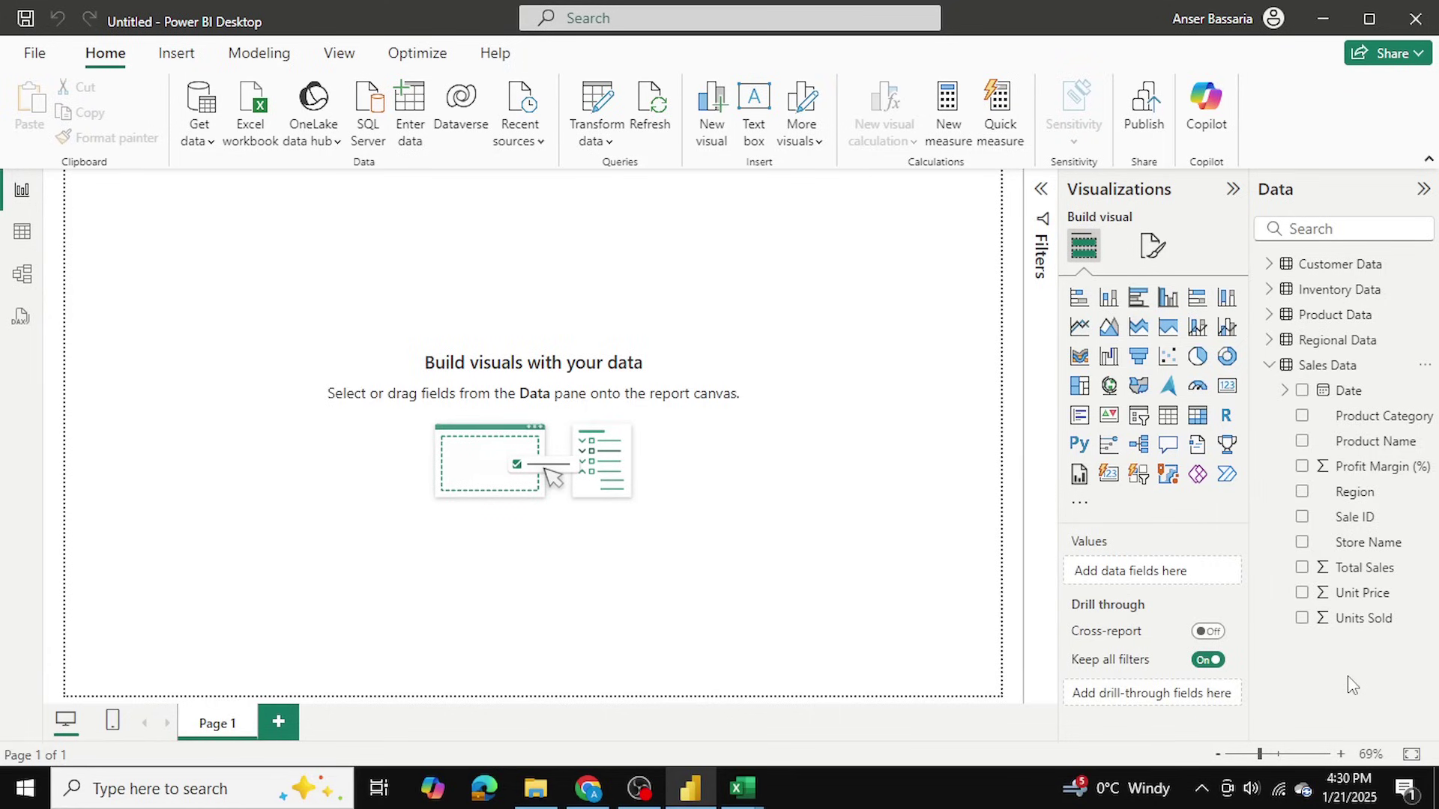
left_click(1274, 365)
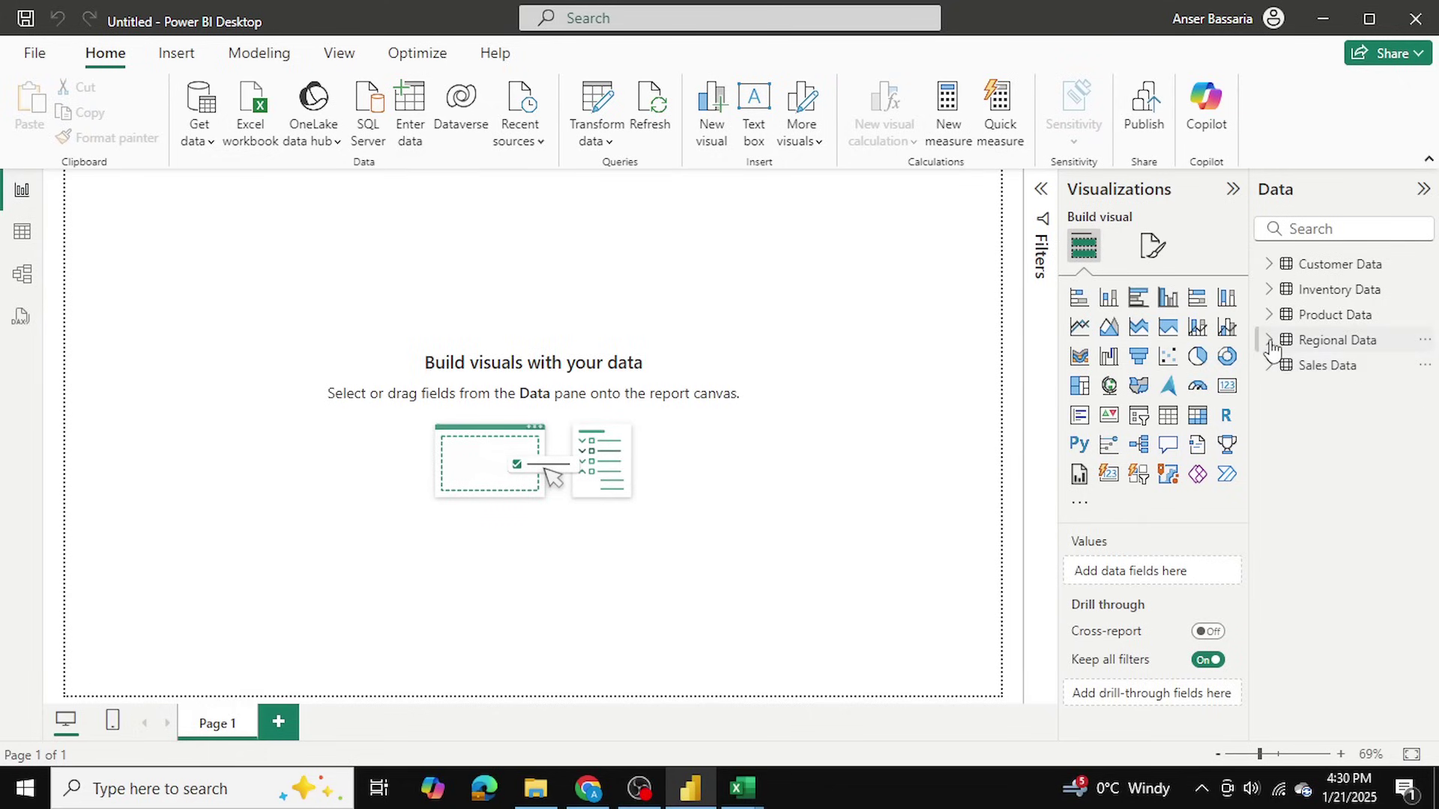
Step: Create a funnel chart from Regional Data with Region as category and GDP (Billion USD) as values, and enlarge it
left_click(1270, 339)
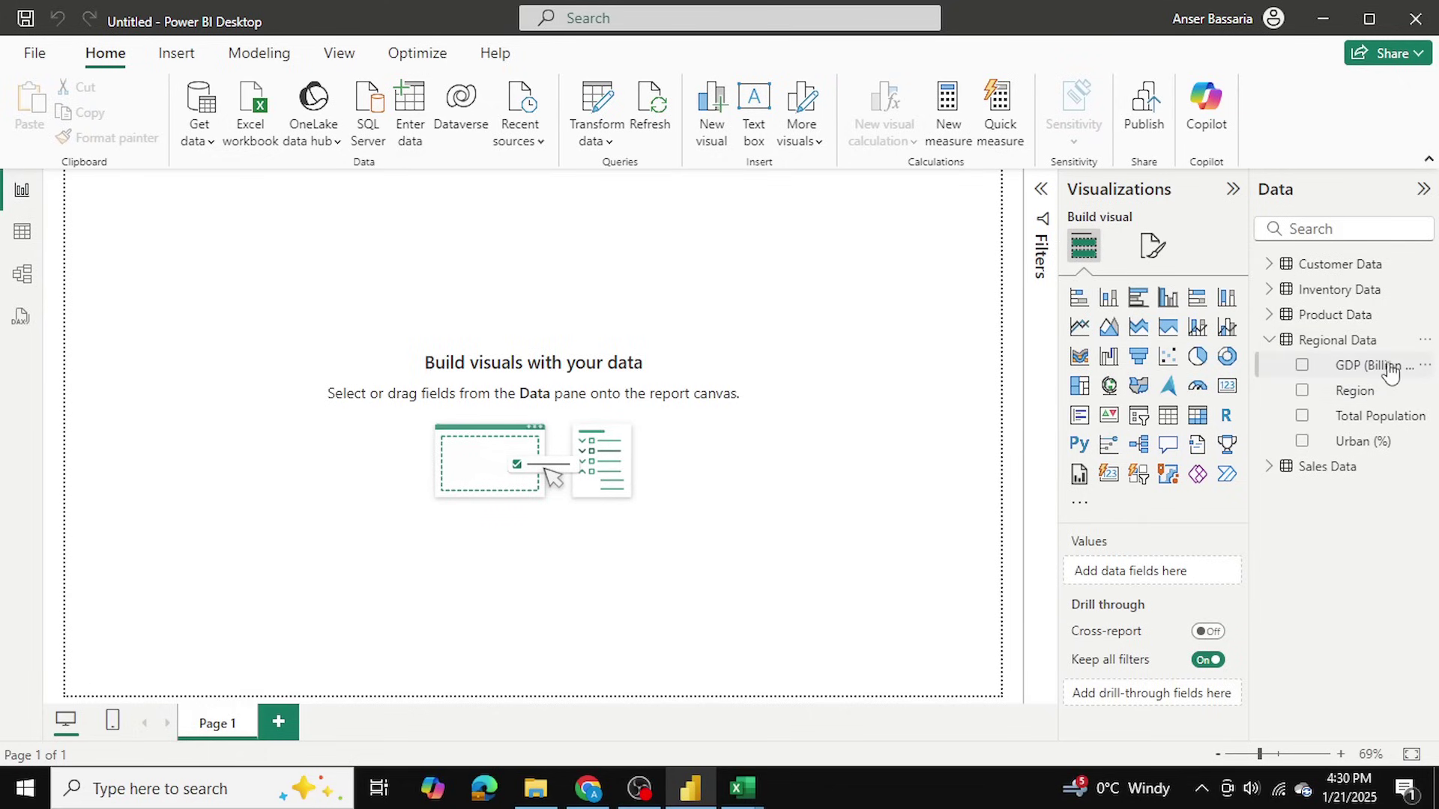
left_click(1303, 367)
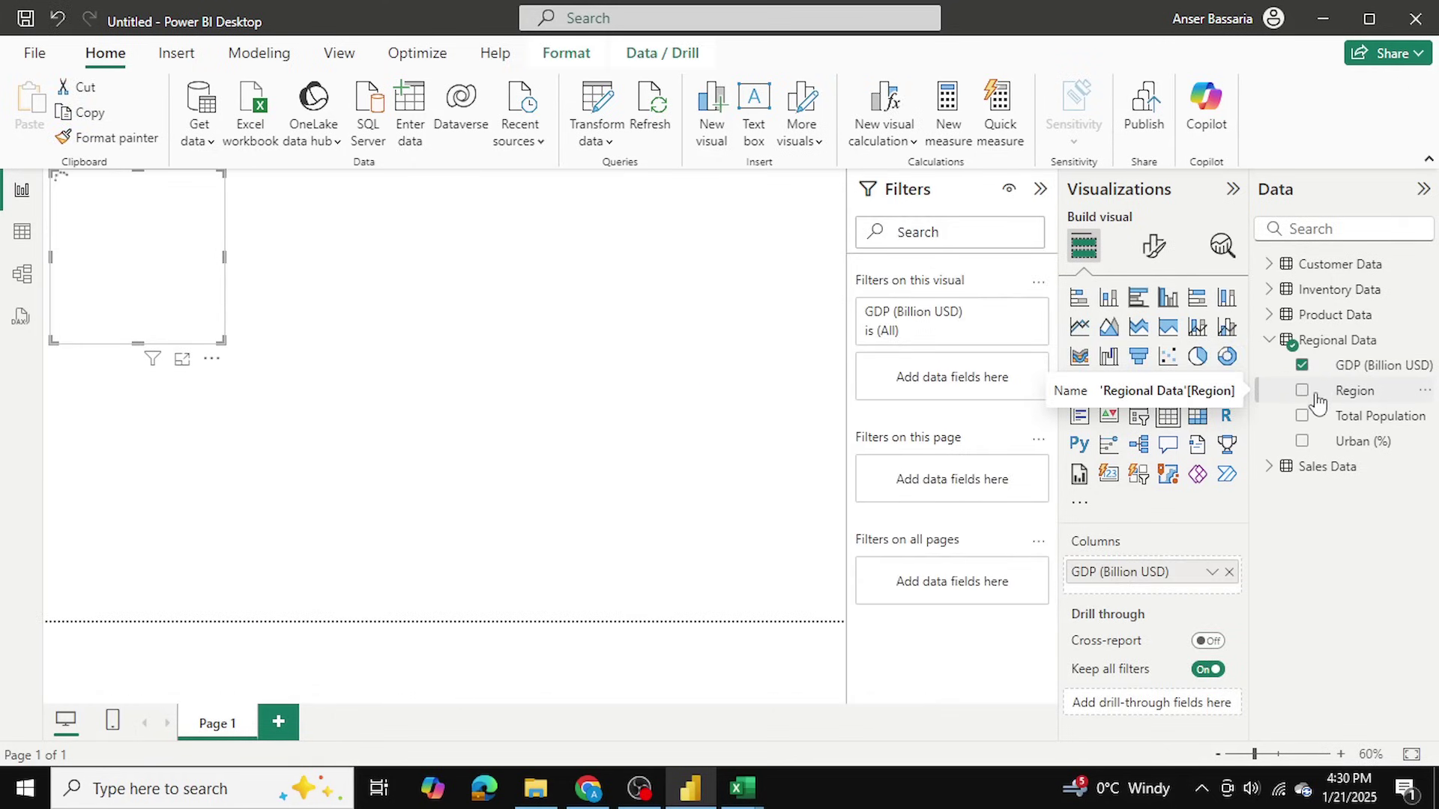
left_click(1302, 391)
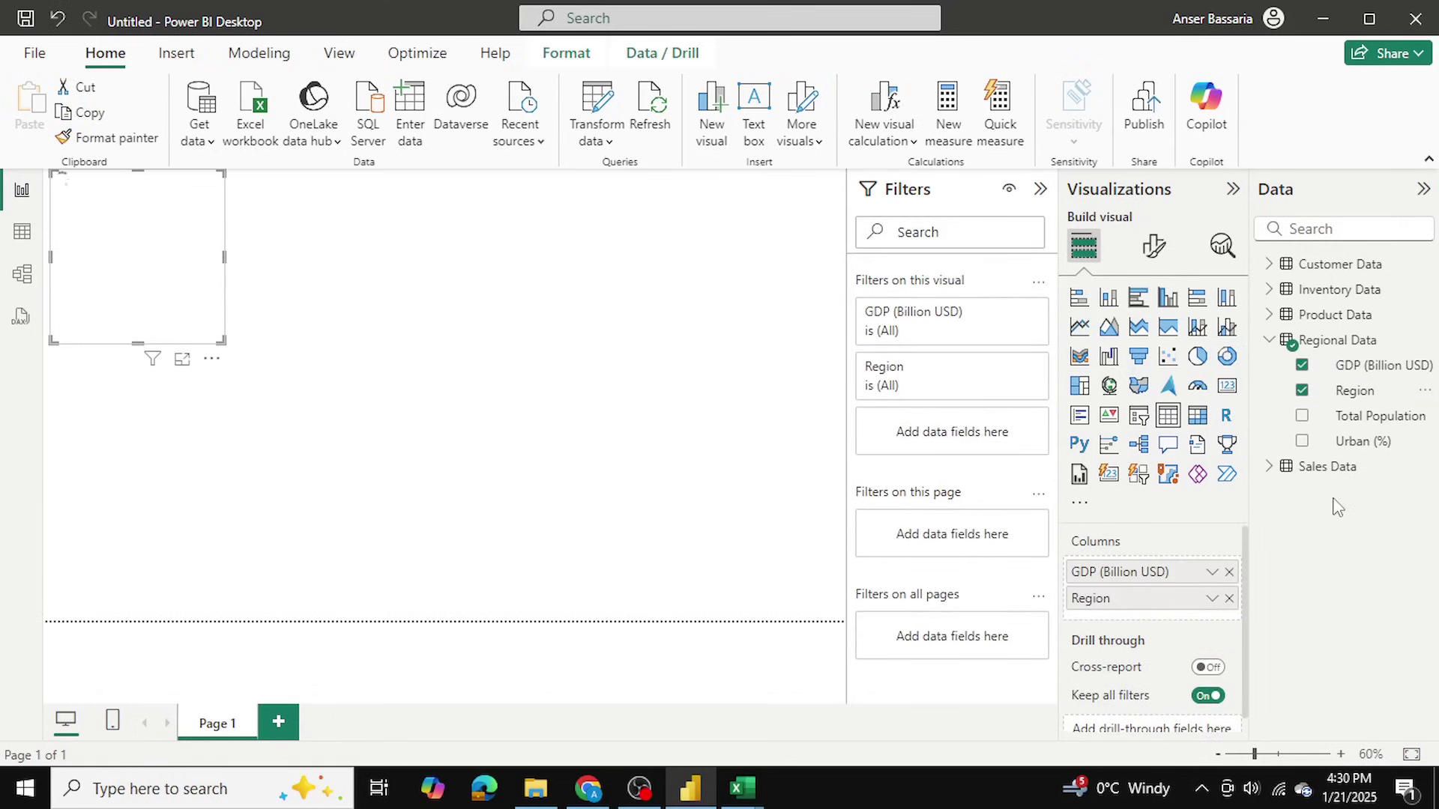
left_click(1146, 360)
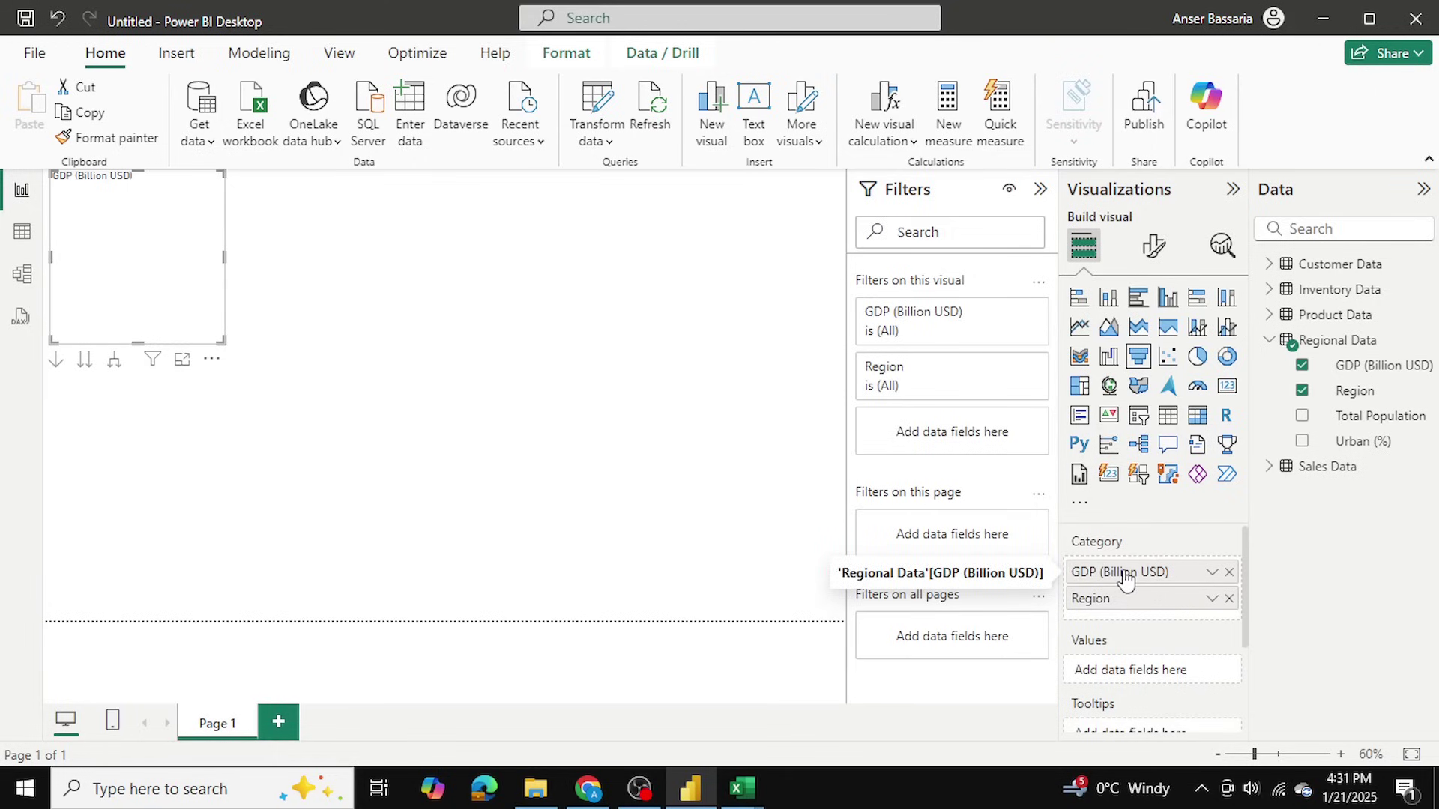
left_click_drag(1124, 579, 1158, 678)
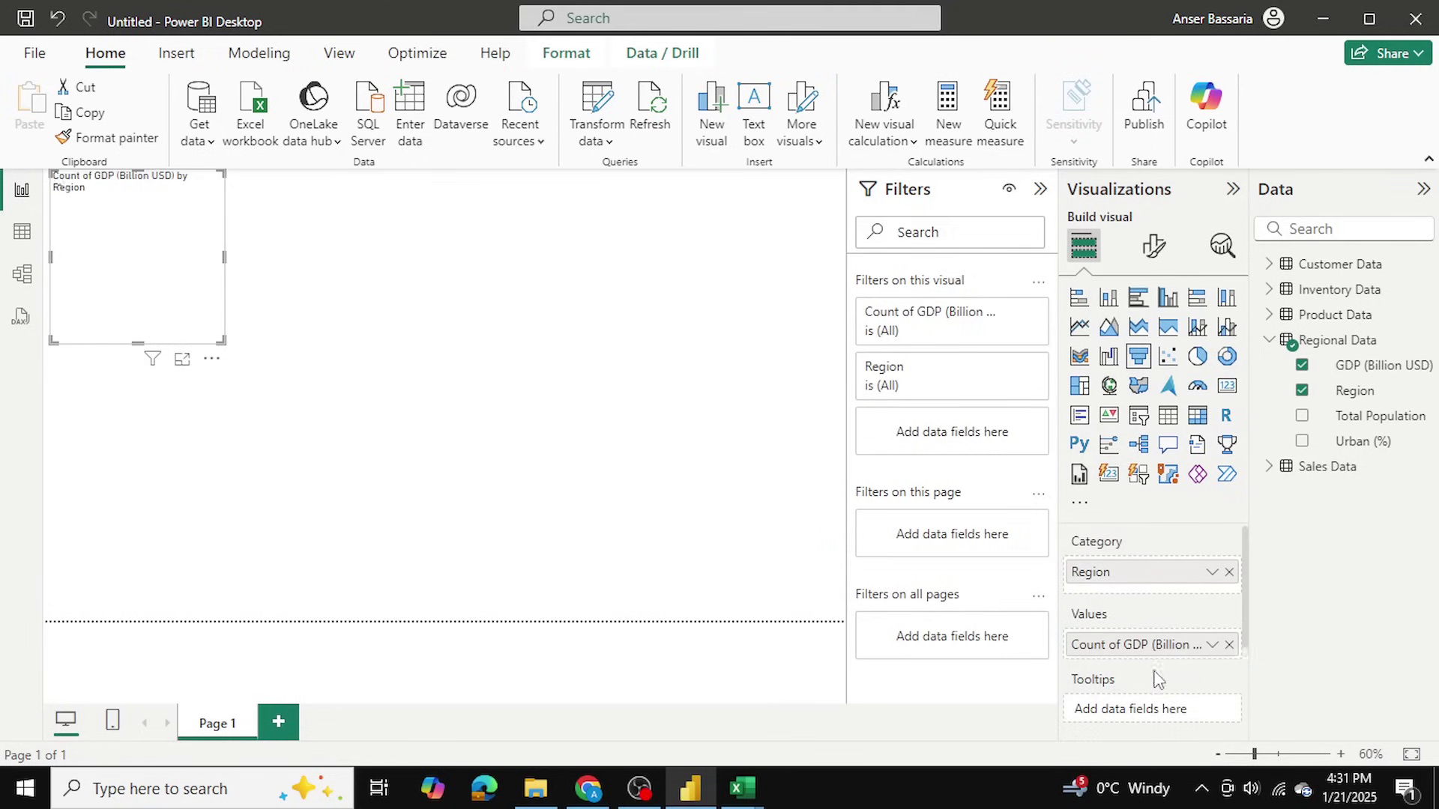
left_click_drag(224, 341, 368, 411)
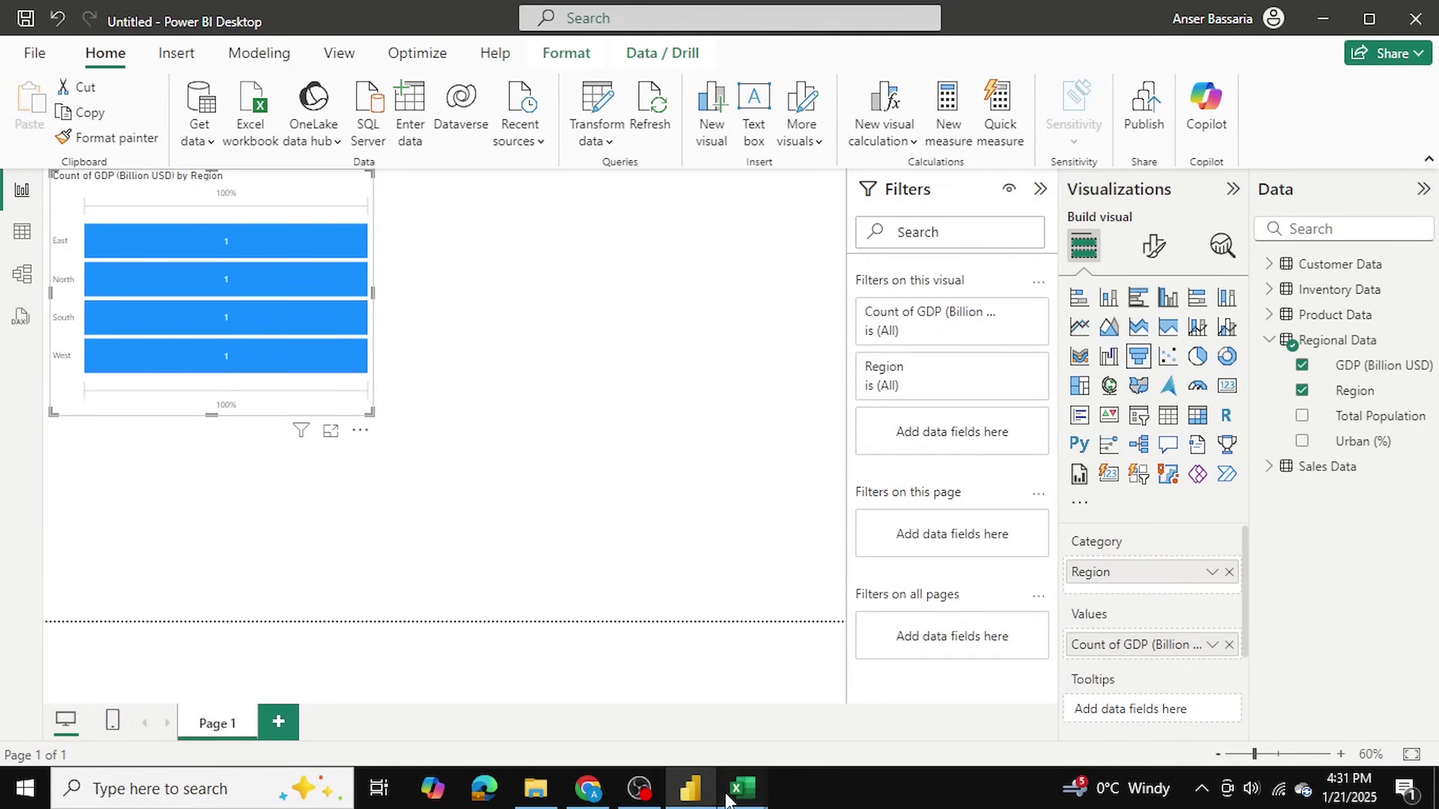
Step: Check the GDP (Billion USD) column in the Excel workbook's Regional Data sheet, and return to Power BI
mouse_move(742, 788)
left_click(777, 718)
left_click(622, 730)
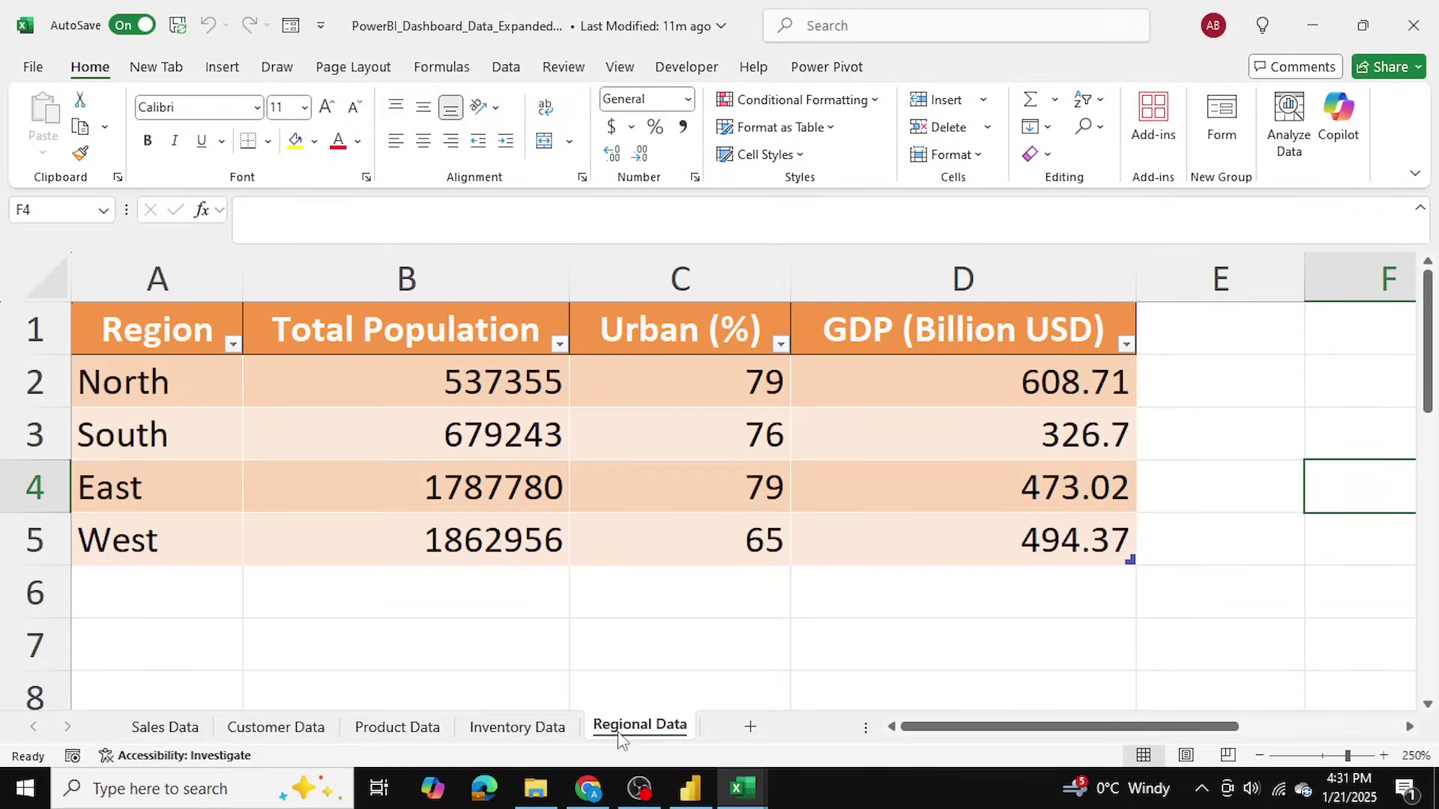
left_click_drag(919, 373, 922, 529)
left_click(923, 529)
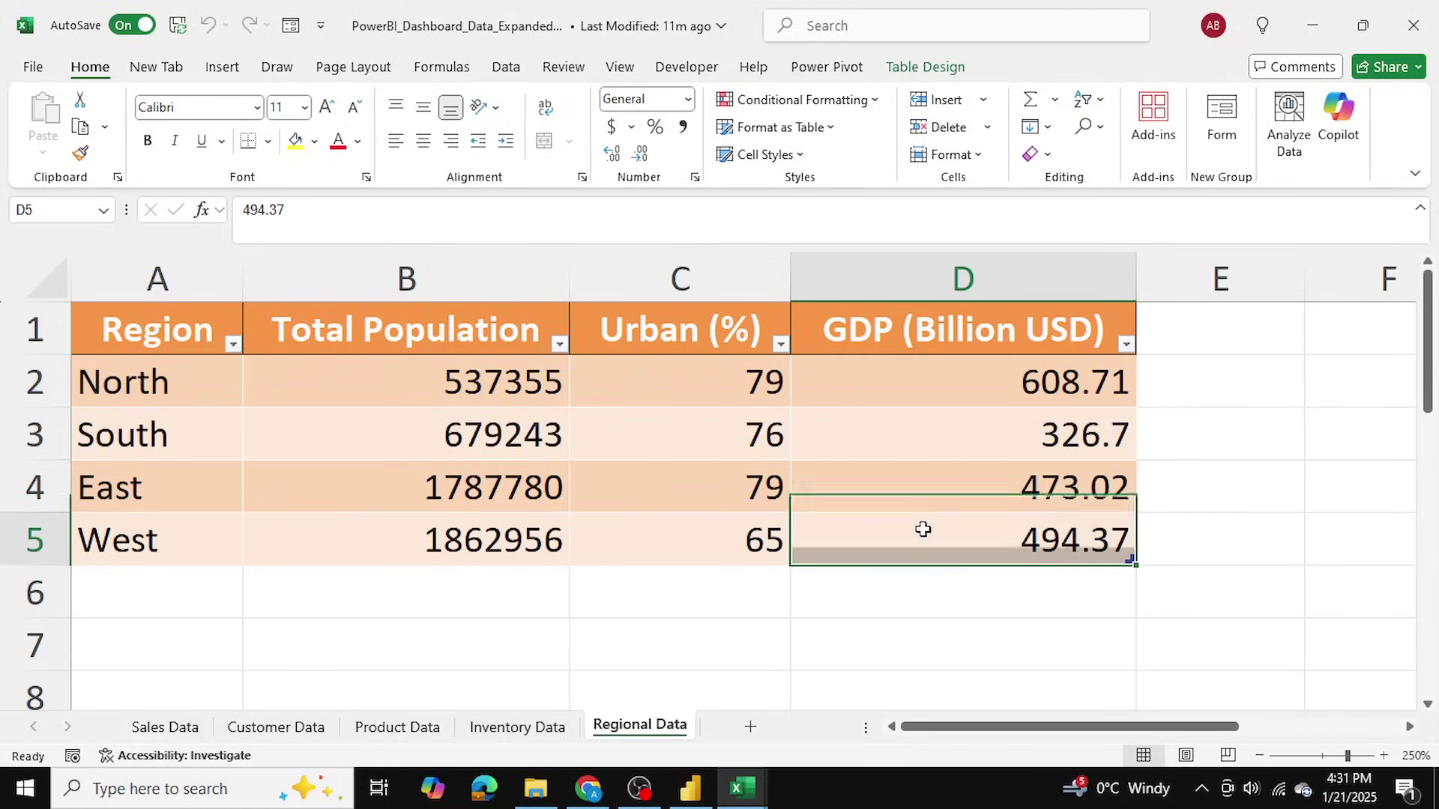
left_click(1312, 25)
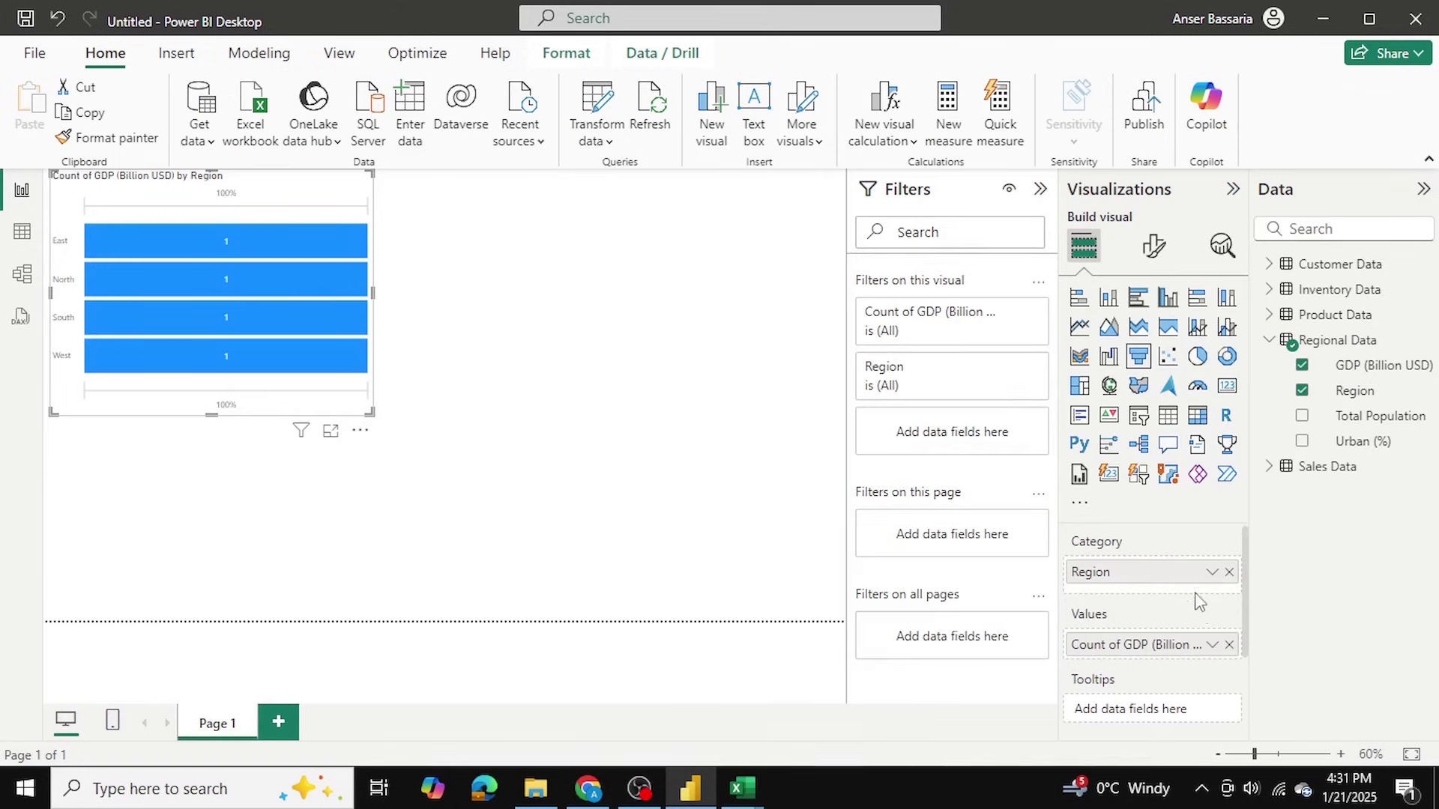
Step: Change the funnel chart's GDP (Billion USD) aggregation to Sum and widen the chart slightly
left_click(1213, 646)
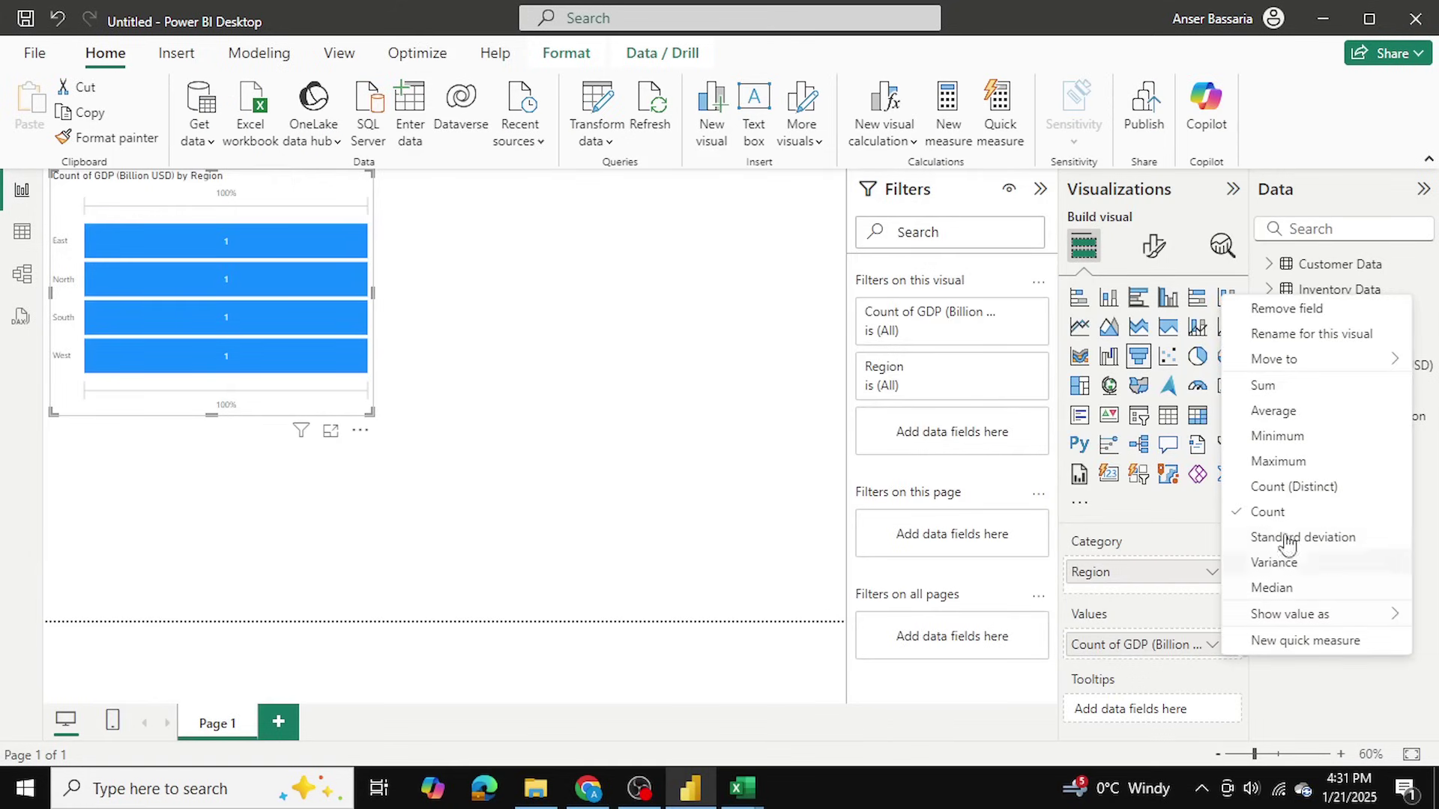
left_click(1267, 385)
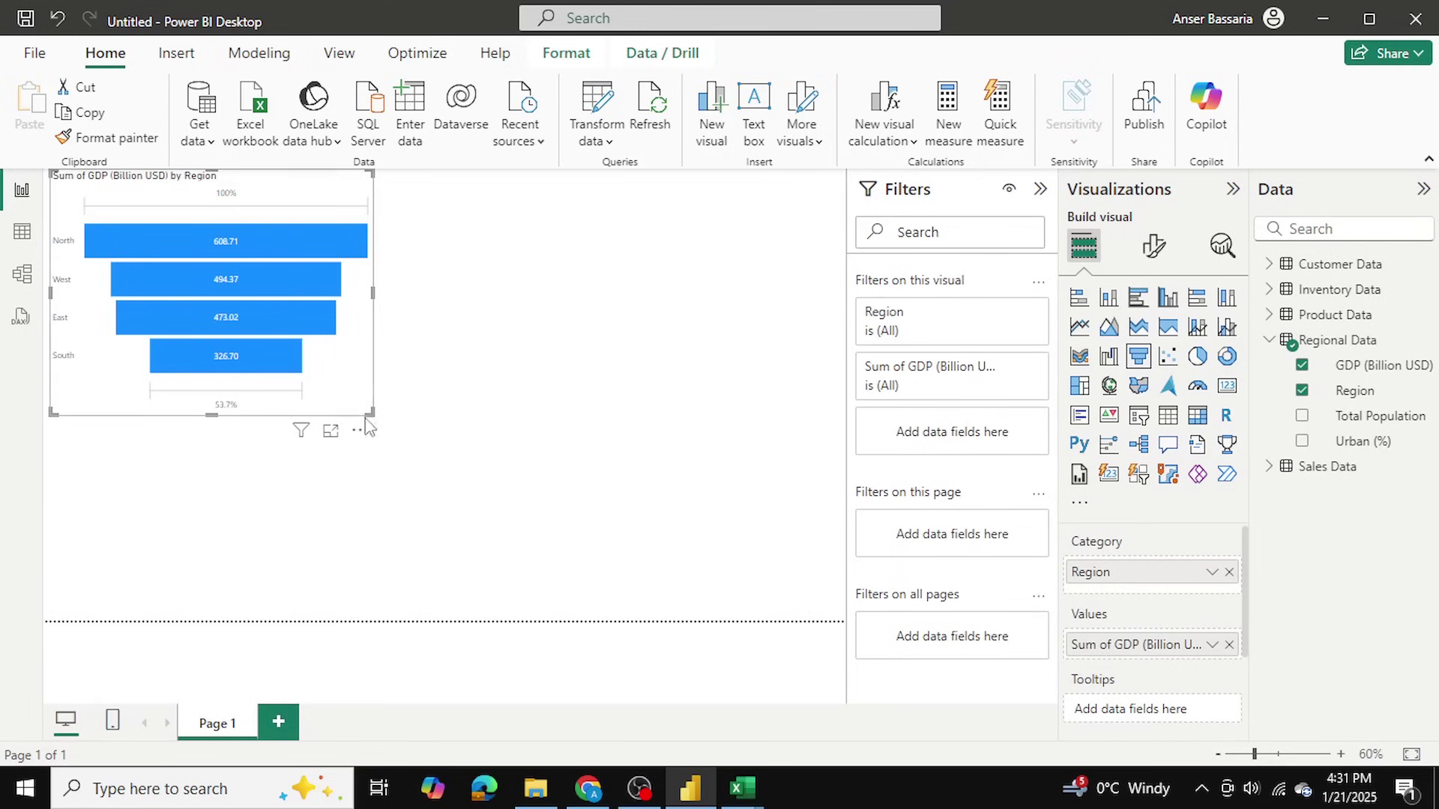
mouse_move(374, 295)
left_mouse_down()
mouse_move(496, 296)
mouse_move(392, 315)
left_mouse_up()
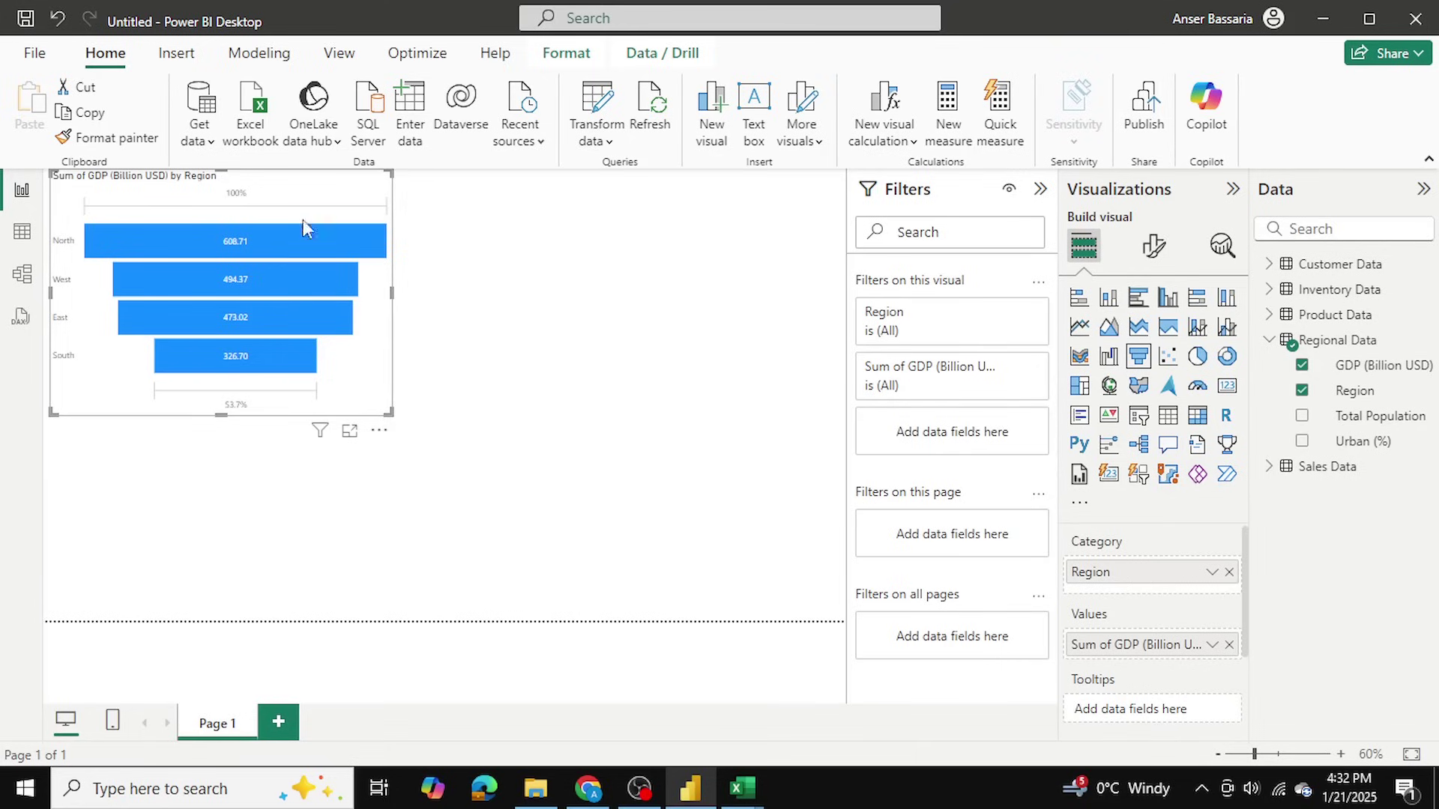
left_click(592, 263)
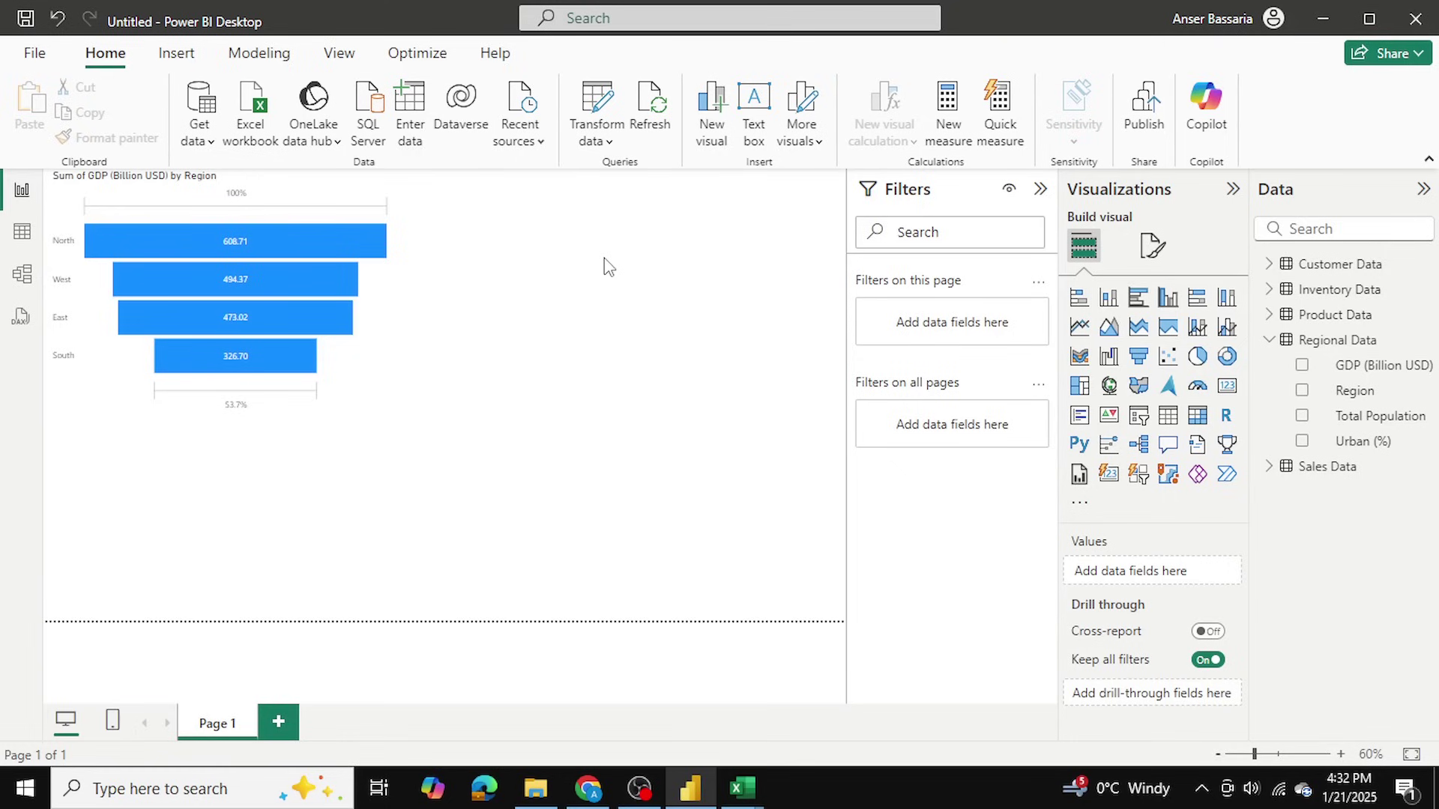
Step: Add a clustered column chart below the funnel showing Total Sales by Region from the Sales Data table
left_click(1268, 340)
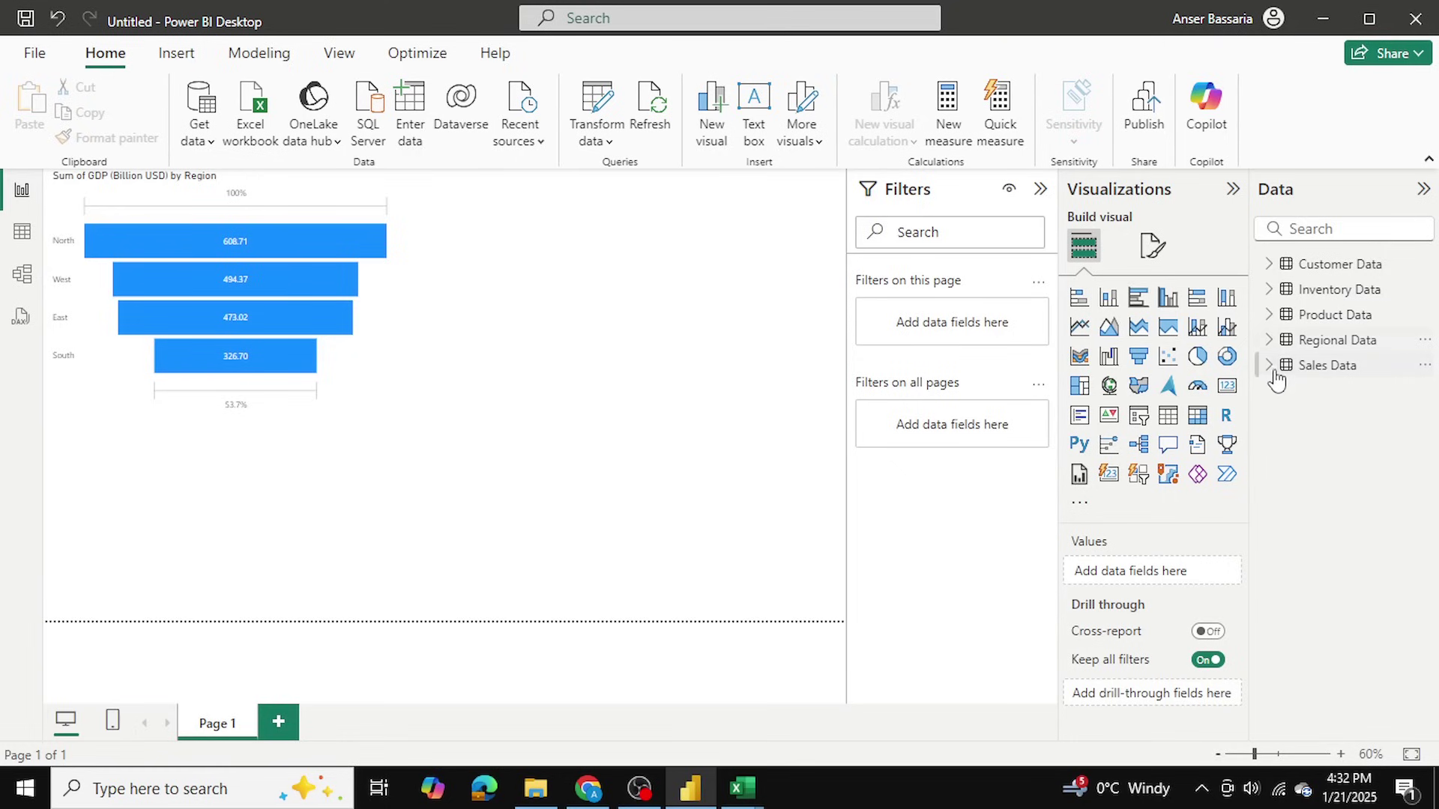
left_click(1270, 367)
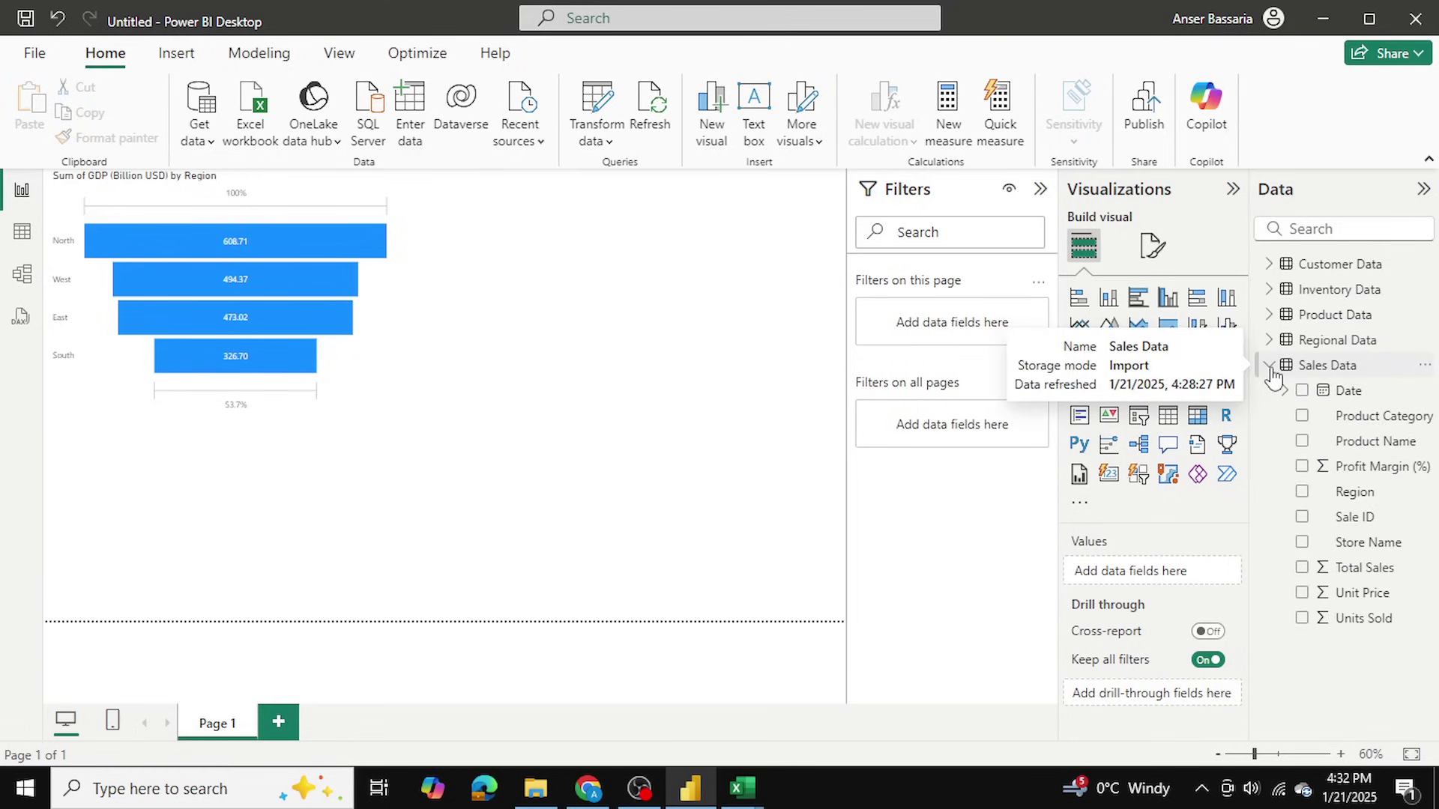
left_click(1302, 569)
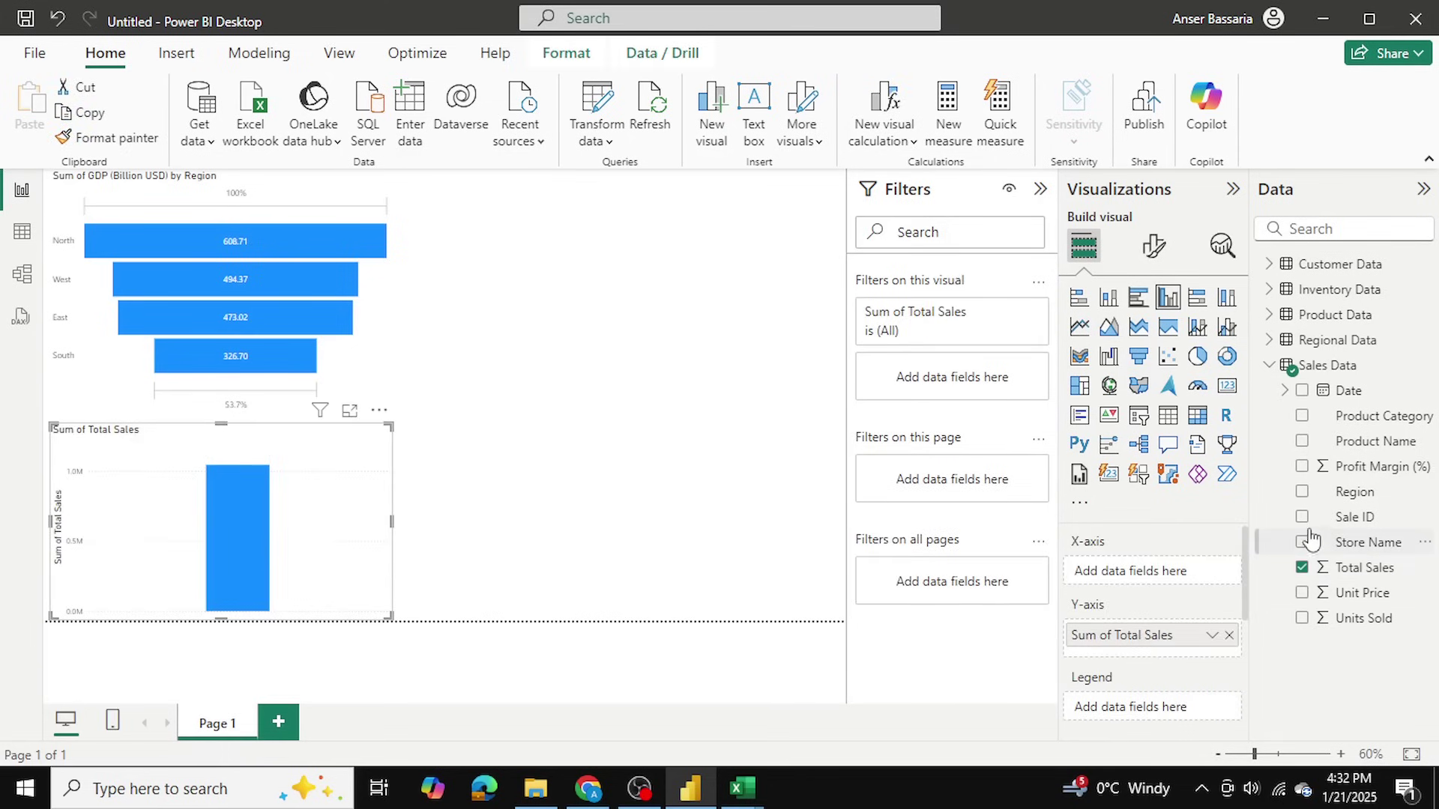
left_click(1302, 492)
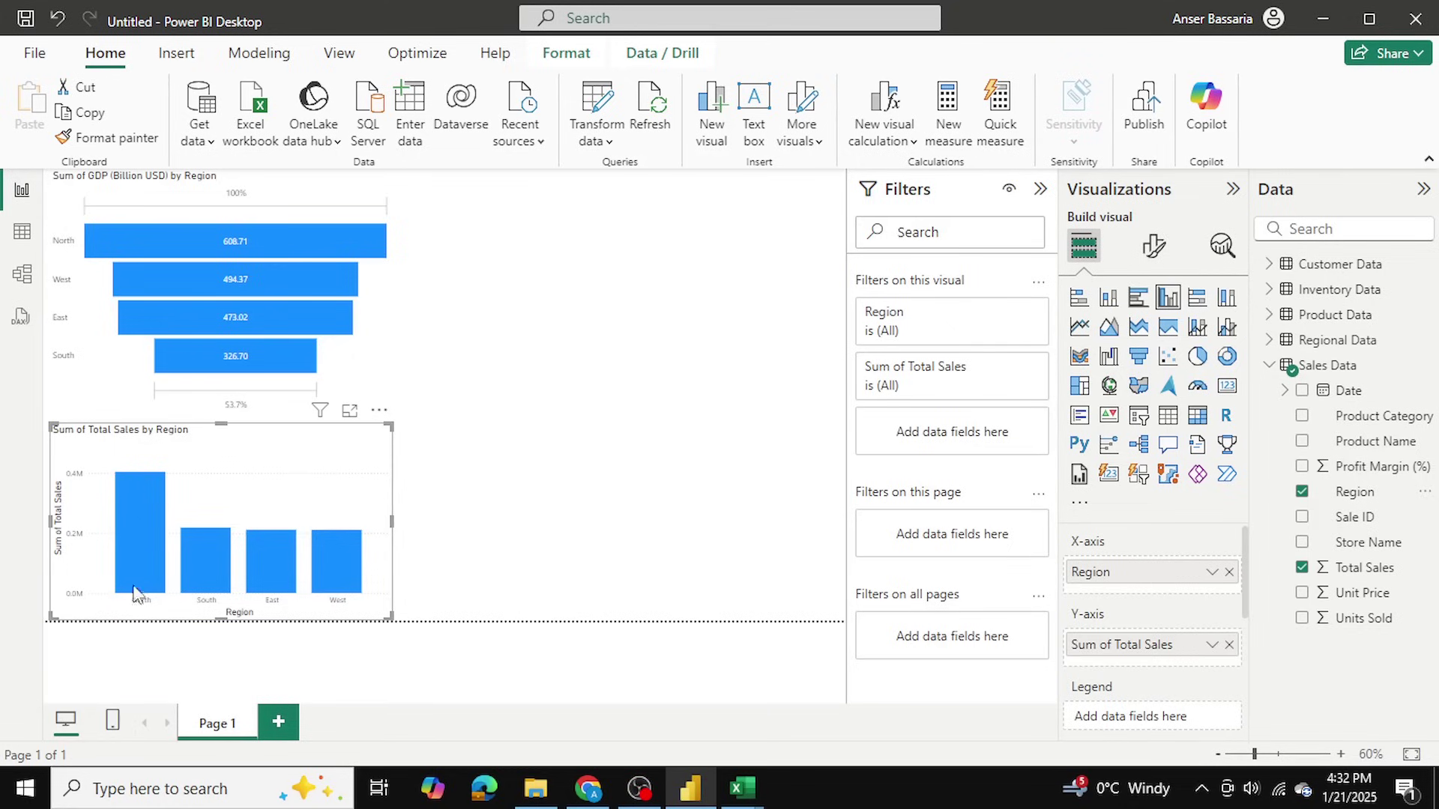
mouse_move(119, 504)
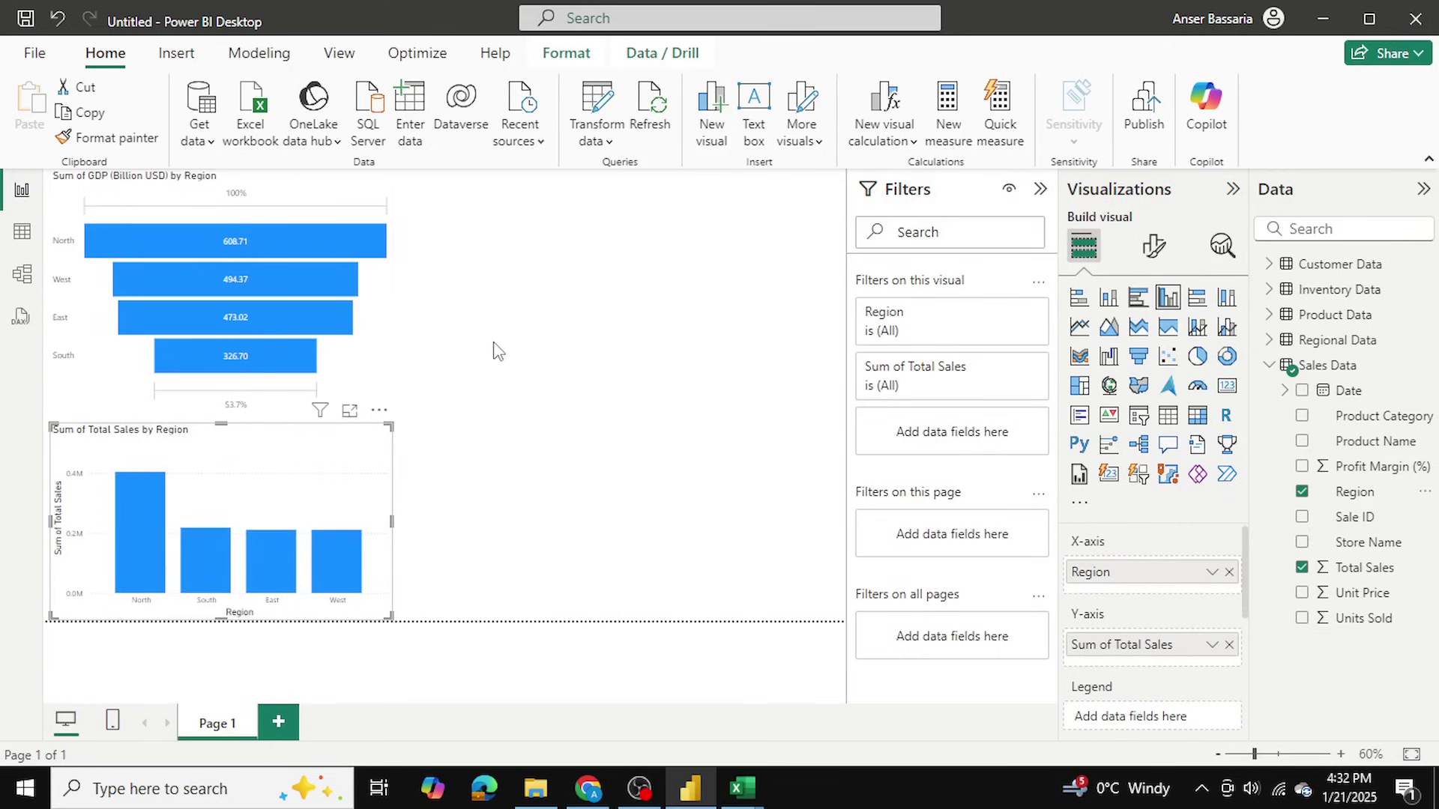
left_click(528, 348)
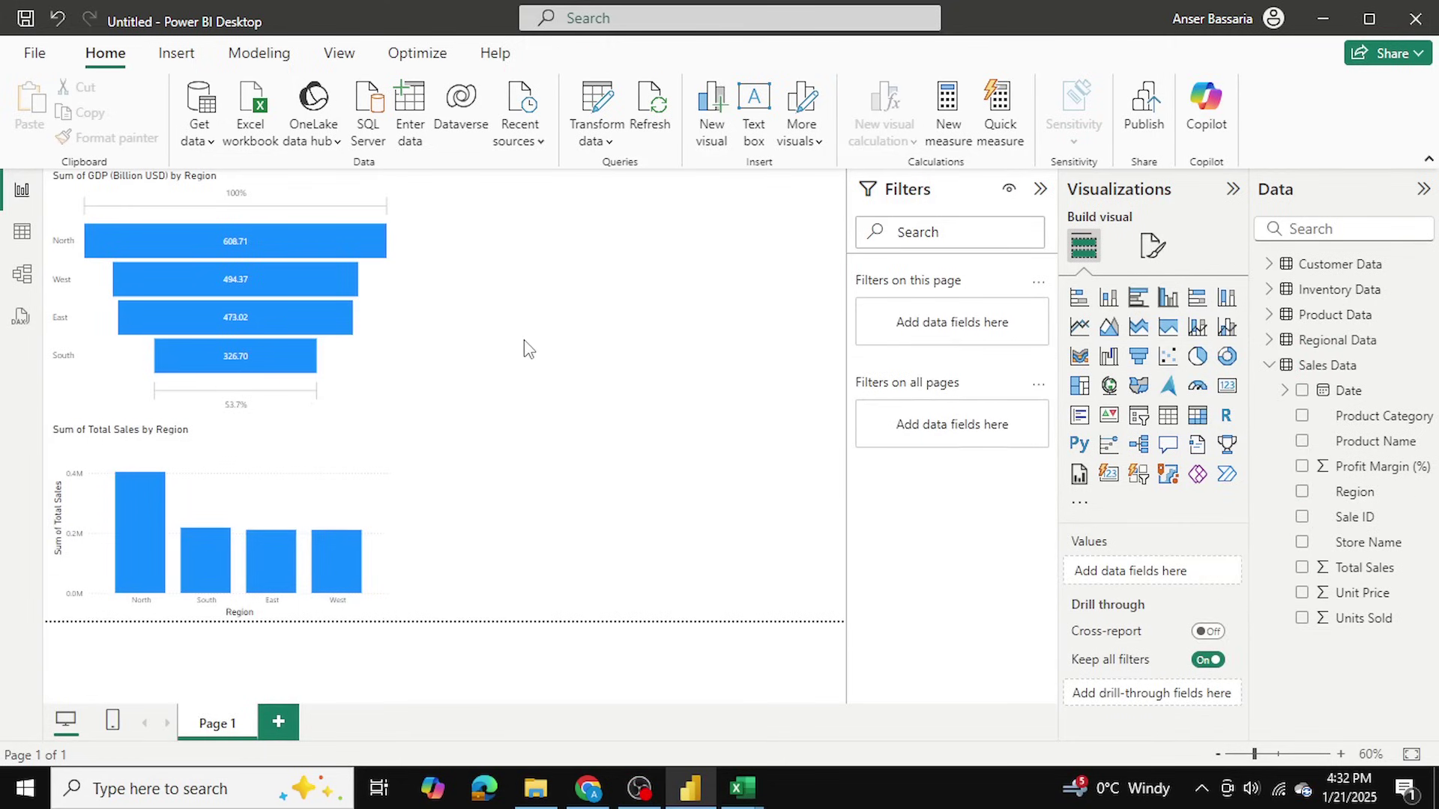
Step: Add a donut chart beside the funnel showing Total Spend by Gender from the Customer Data table
left_click(1269, 365)
left_click(1270, 265)
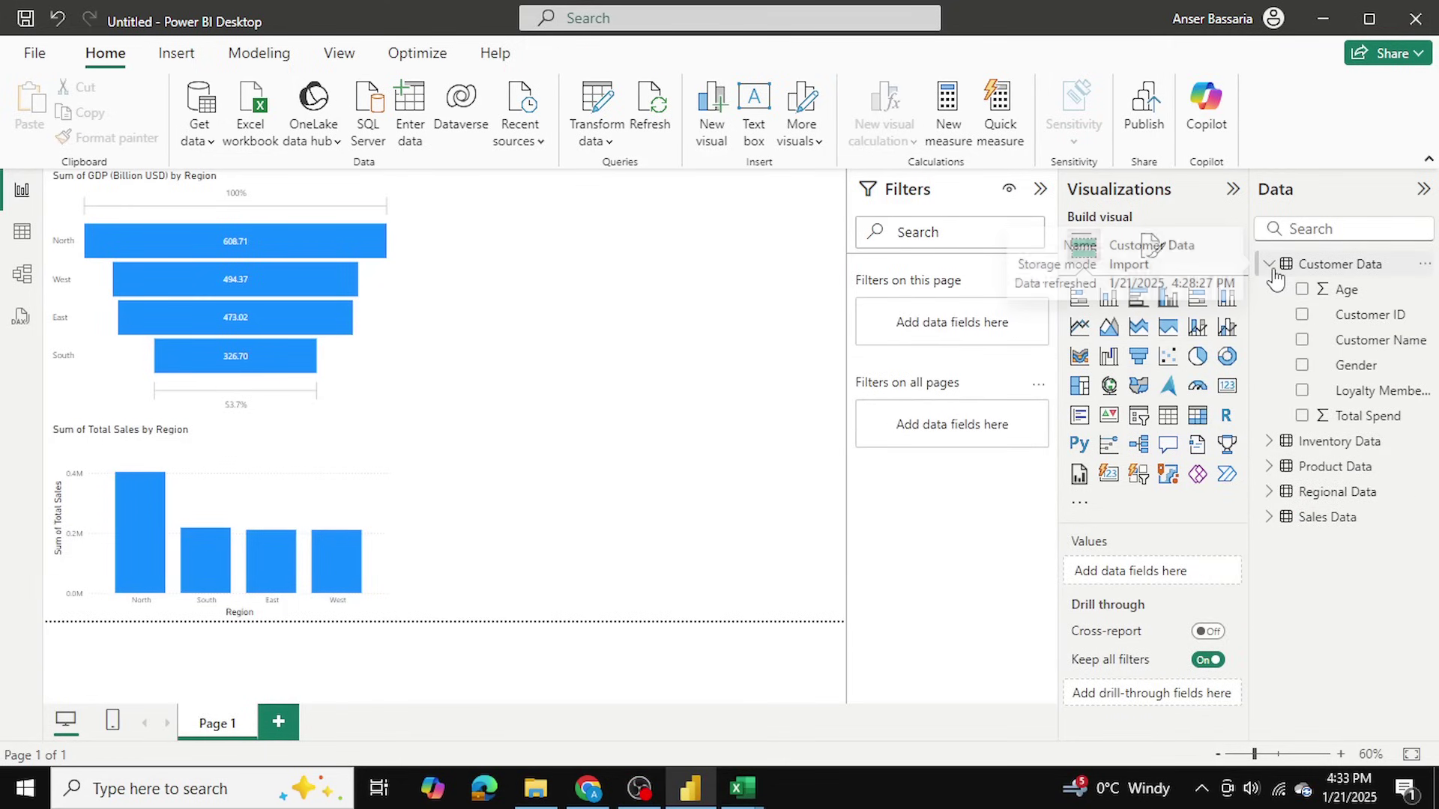
left_click(1303, 367)
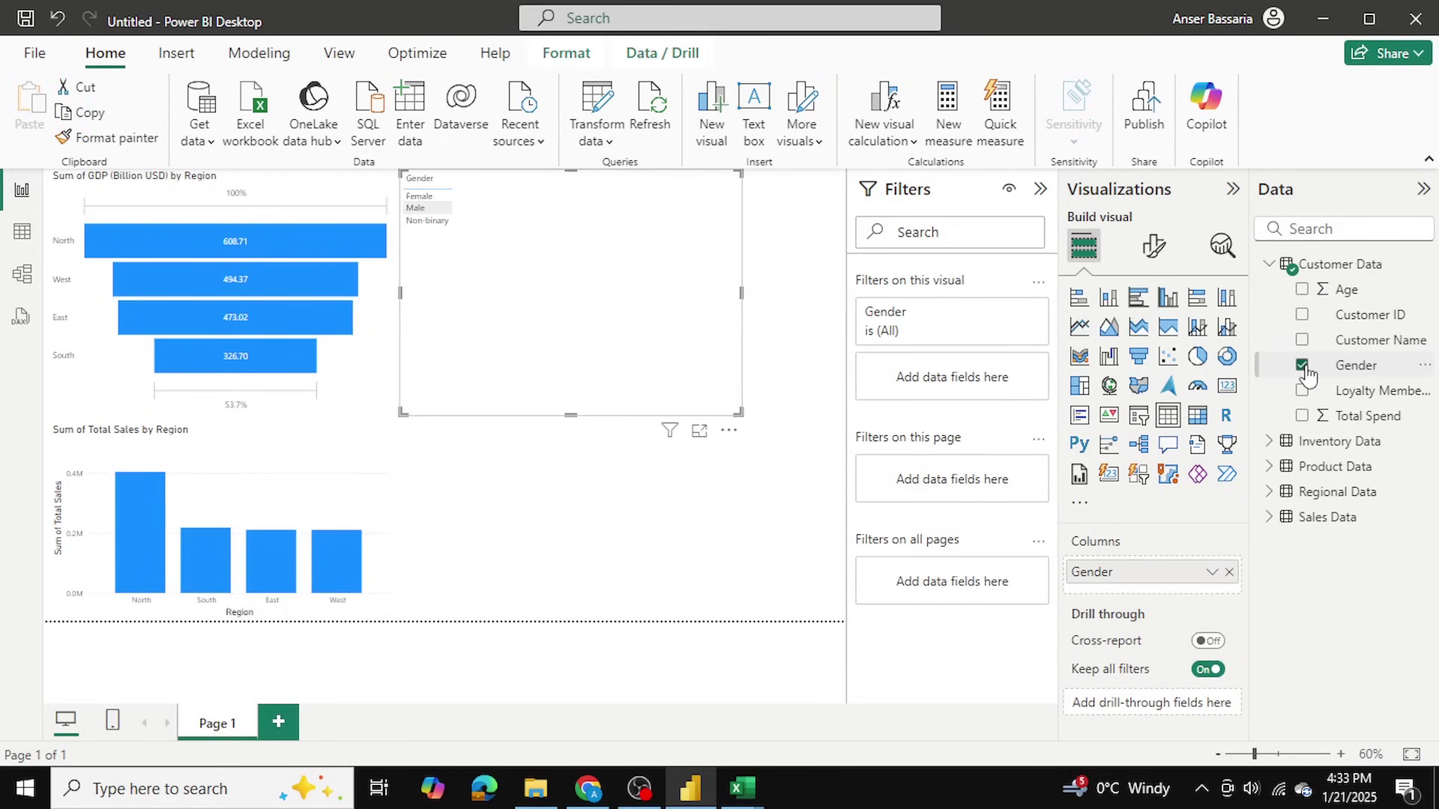
left_click(1303, 418)
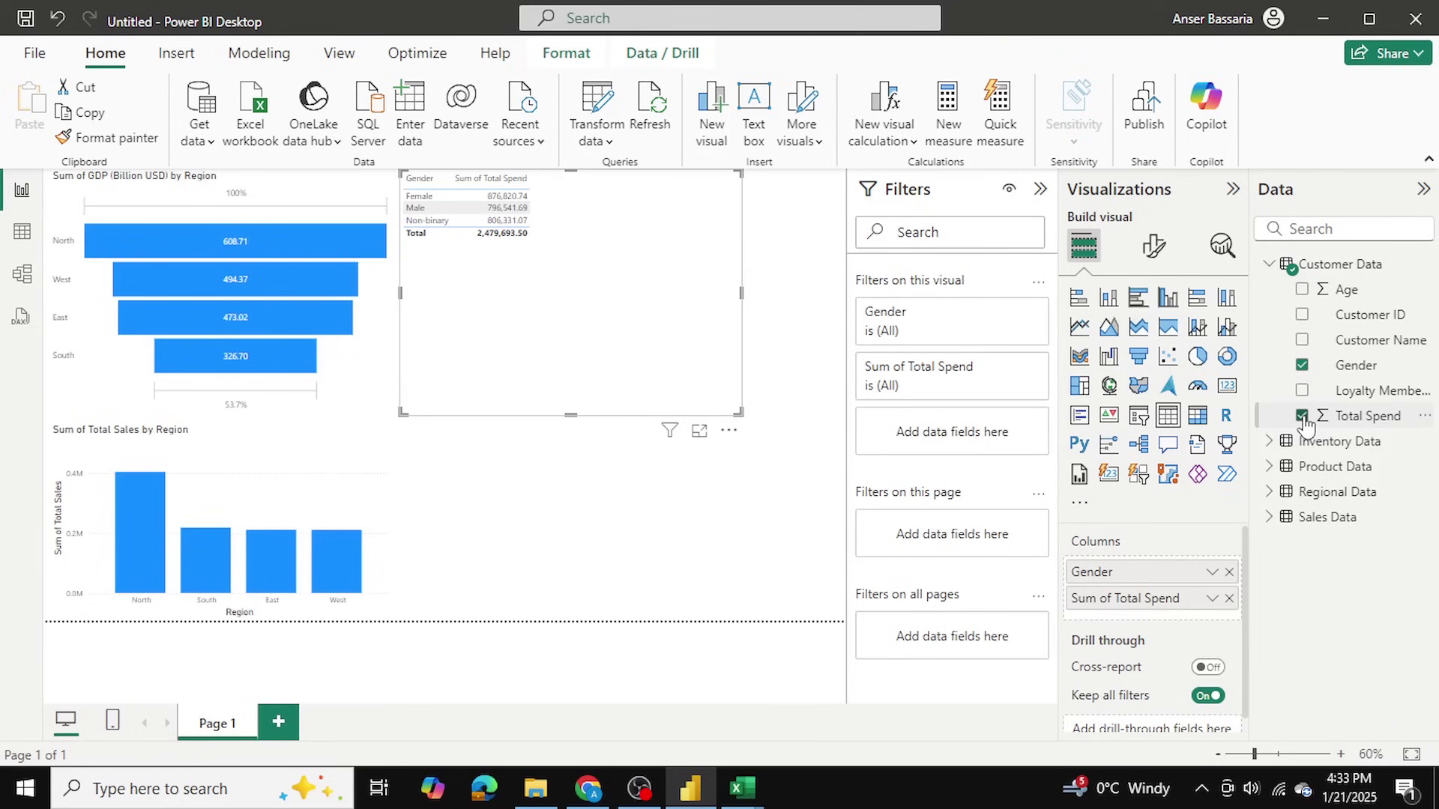
left_click(1226, 358)
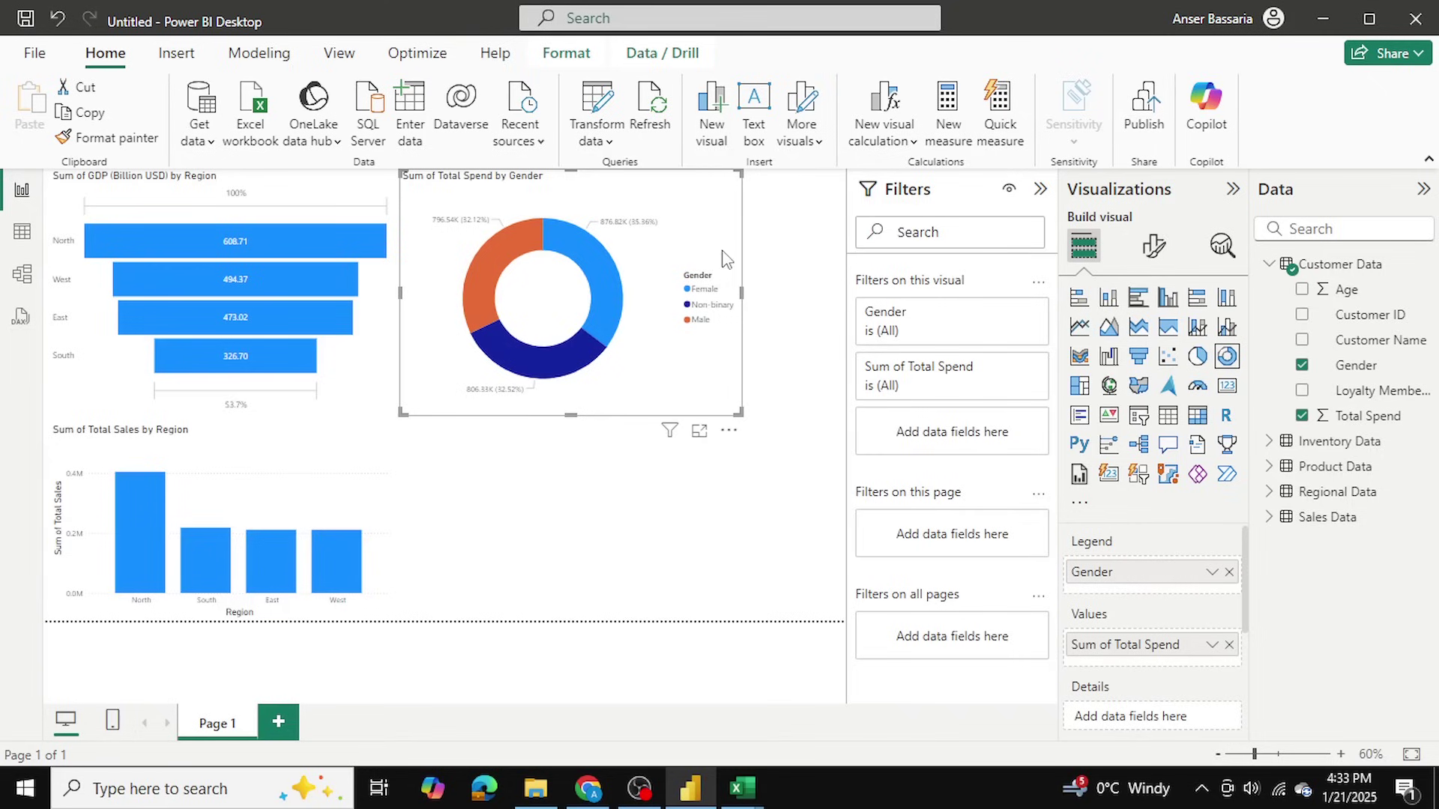
mouse_move(546, 252)
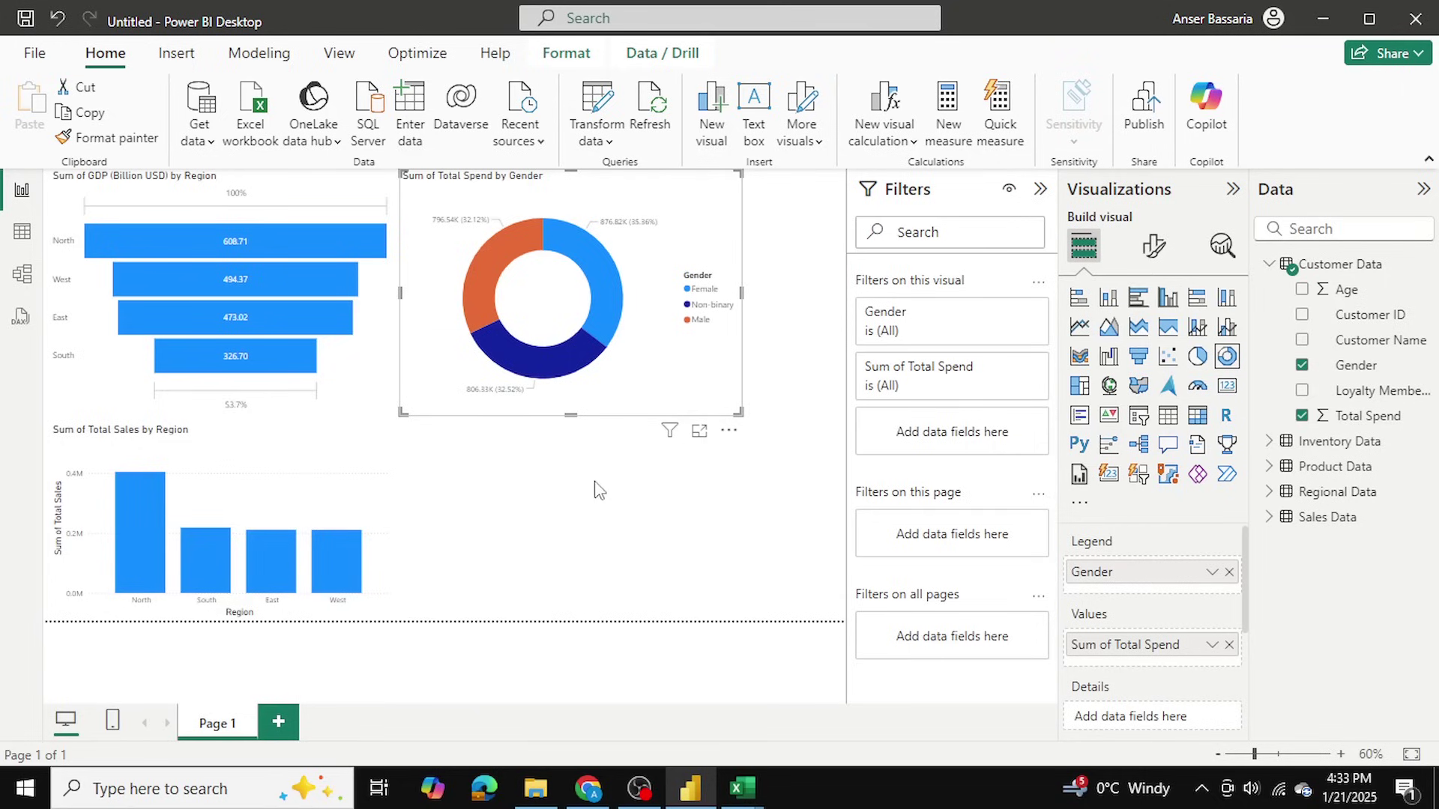
Step: Review the Date column in the Excel workbook's Sales Data sheet, and return to Power BI
mouse_move(741, 788)
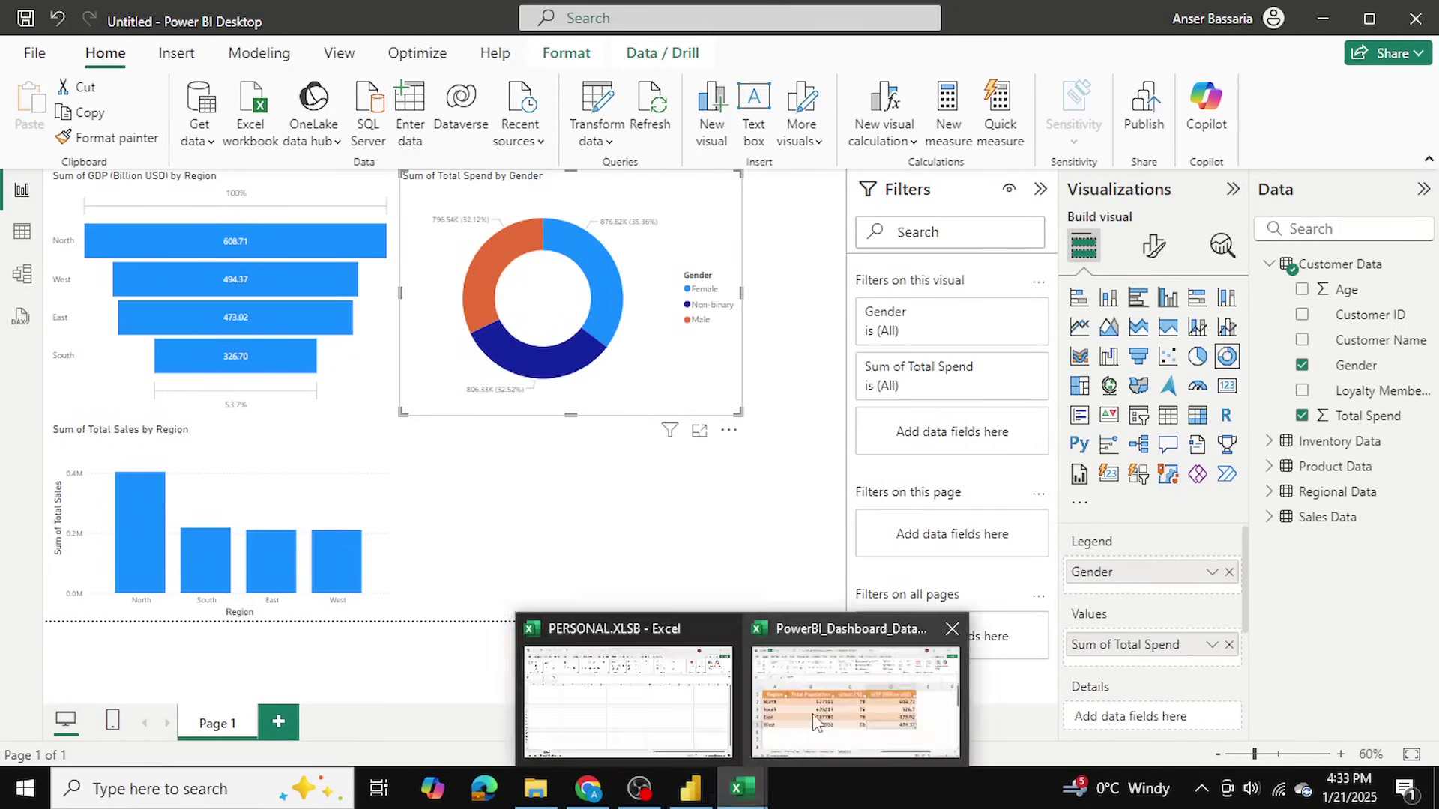
left_click(813, 713)
left_click(167, 726)
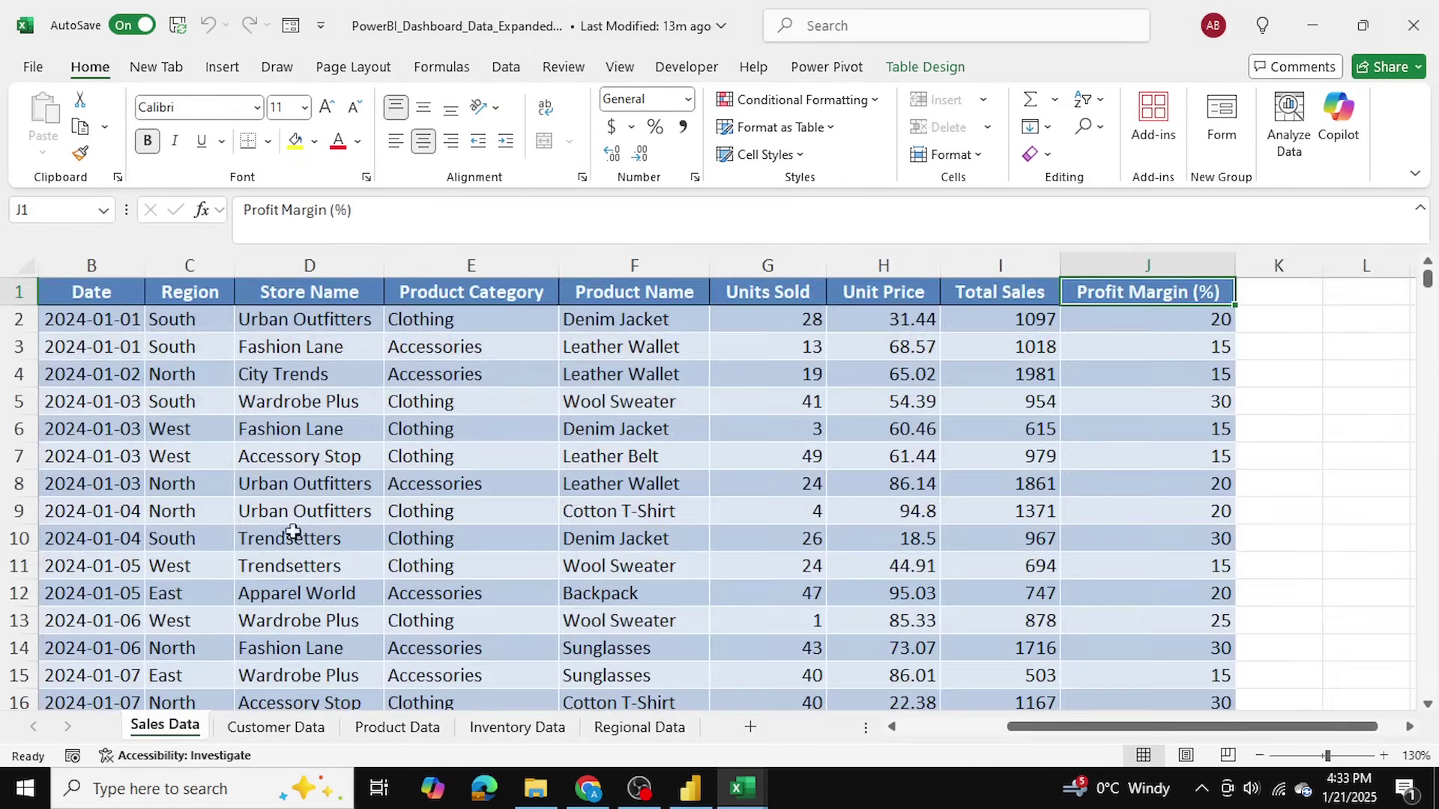
left_click(69, 317)
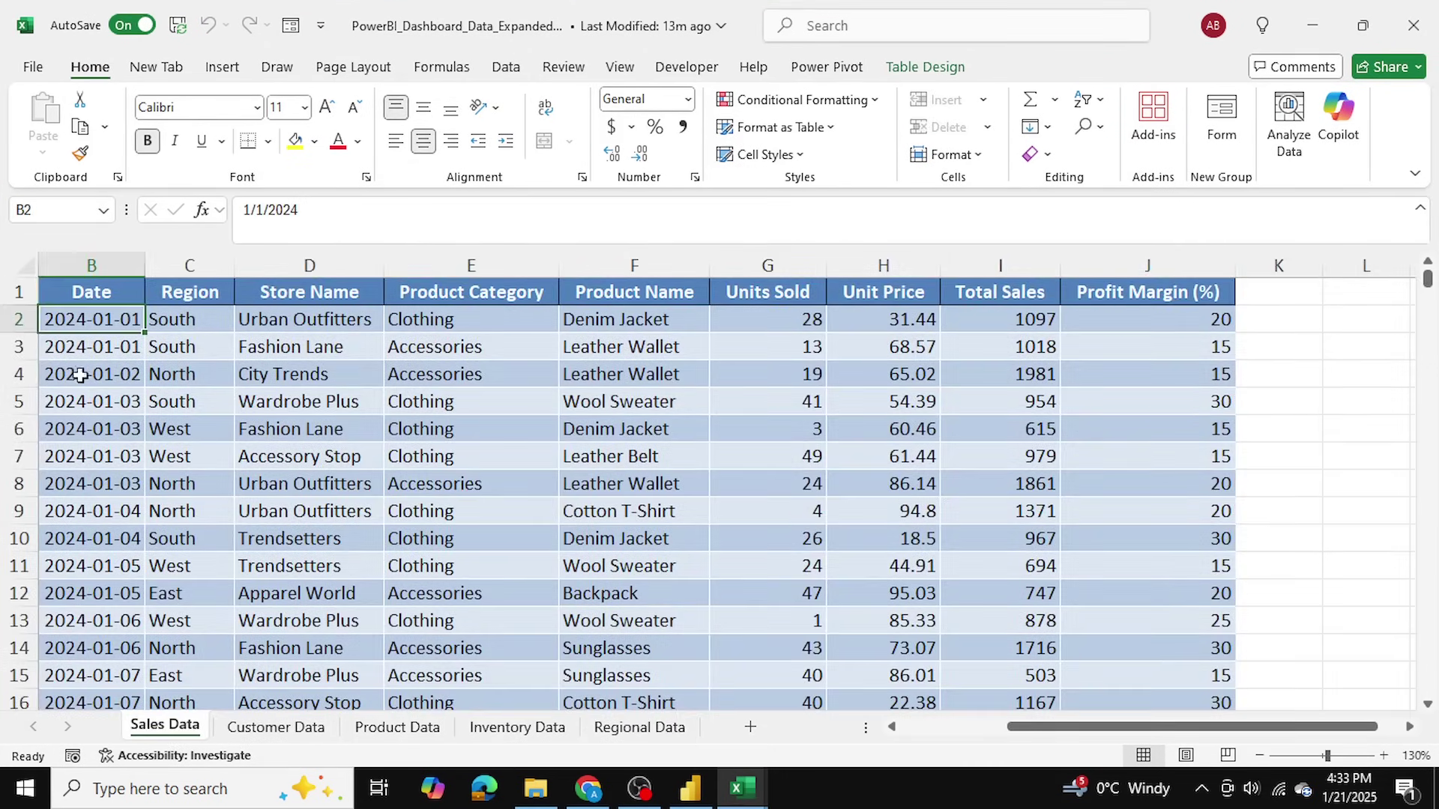
key("alt+Tab")
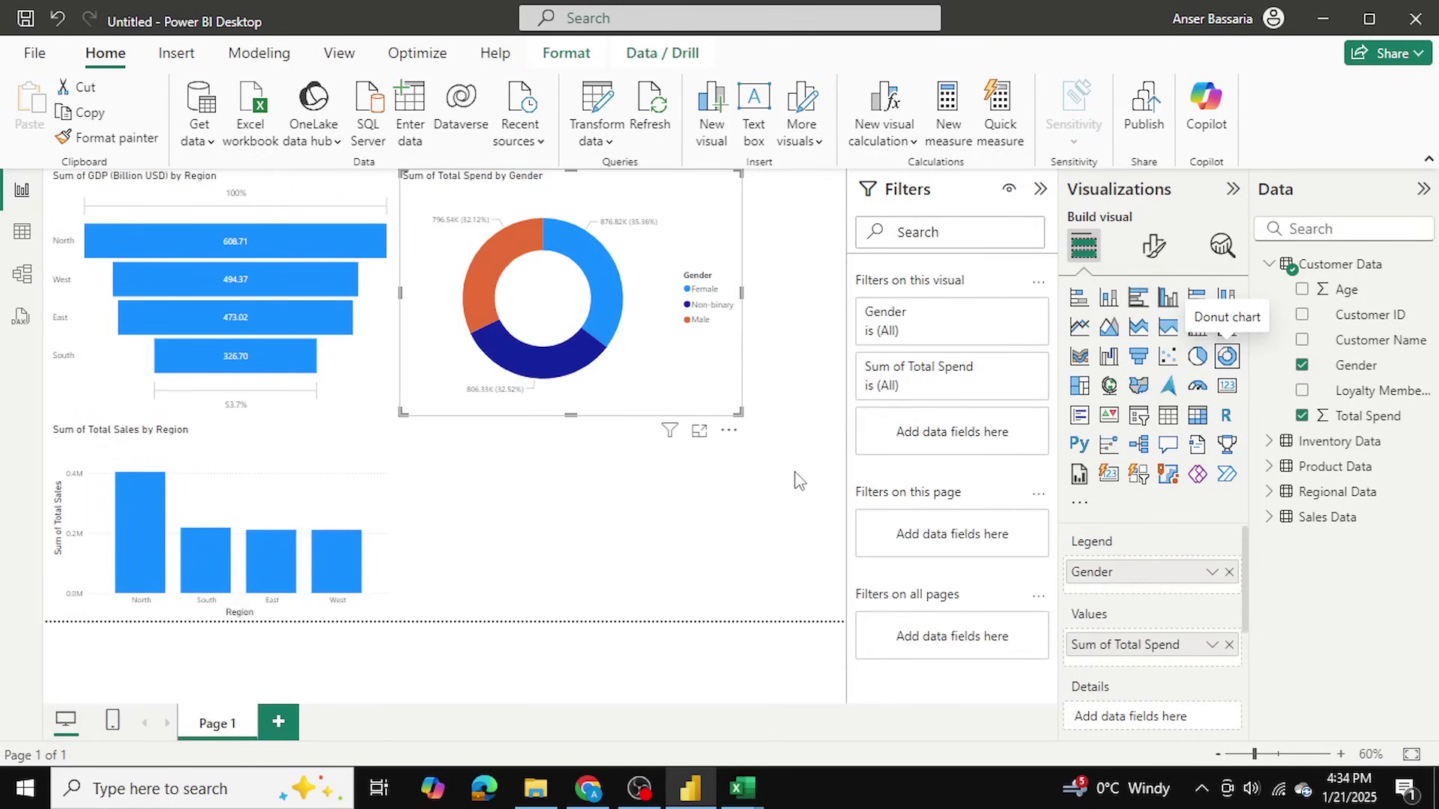
Step: Add a card visual below the donut chart showing Total Sales from the Sales Data table
left_click(823, 540)
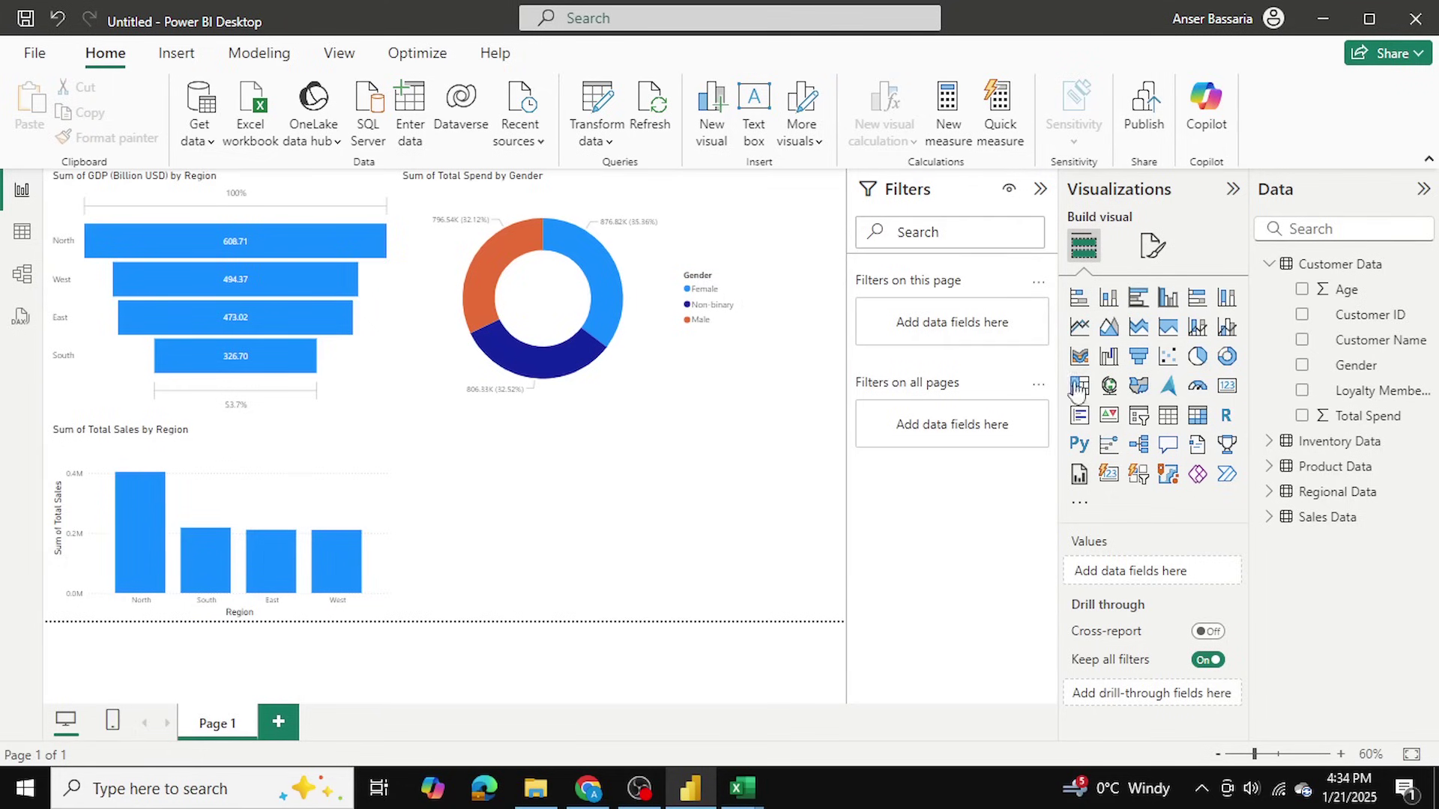
left_click(1227, 388)
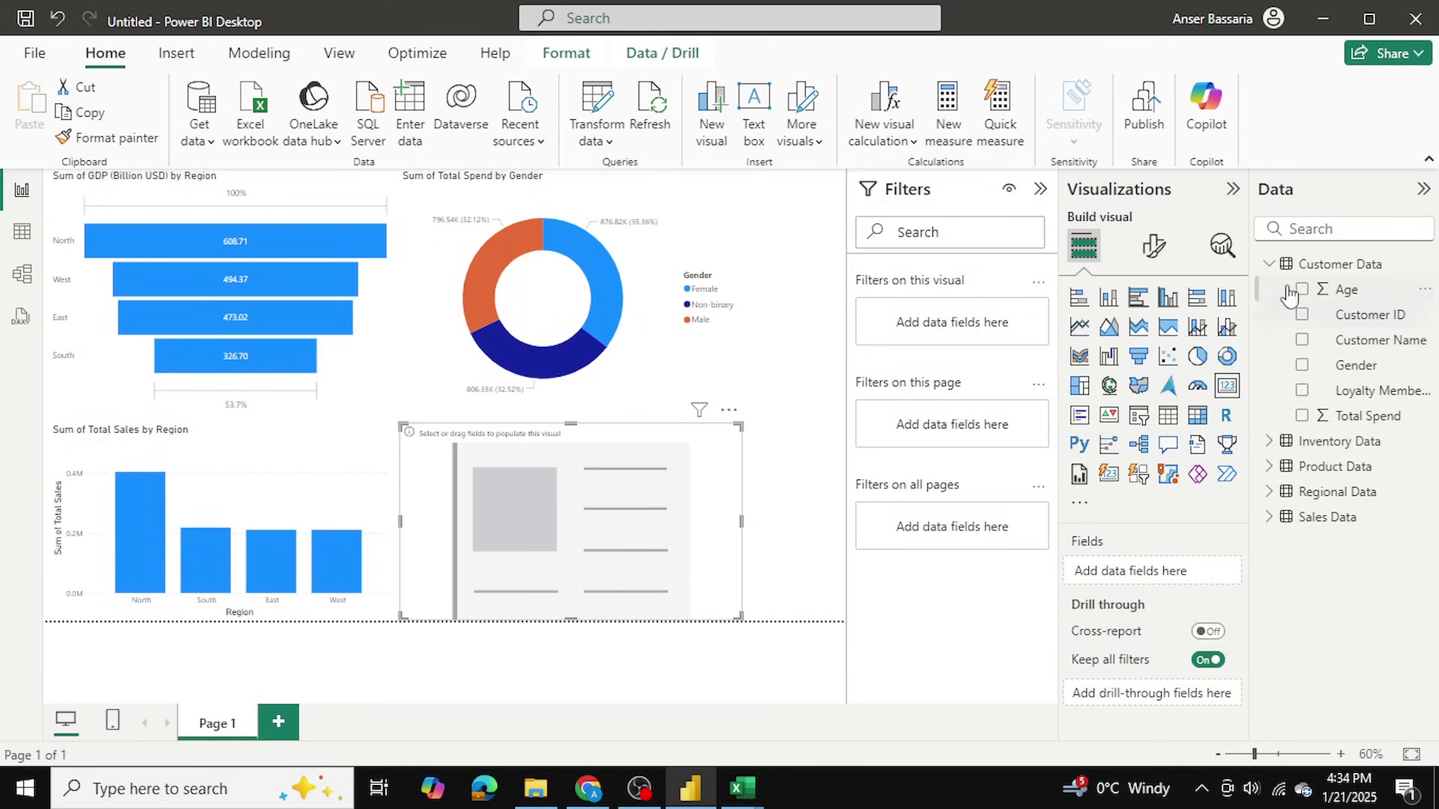
left_click(1269, 264)
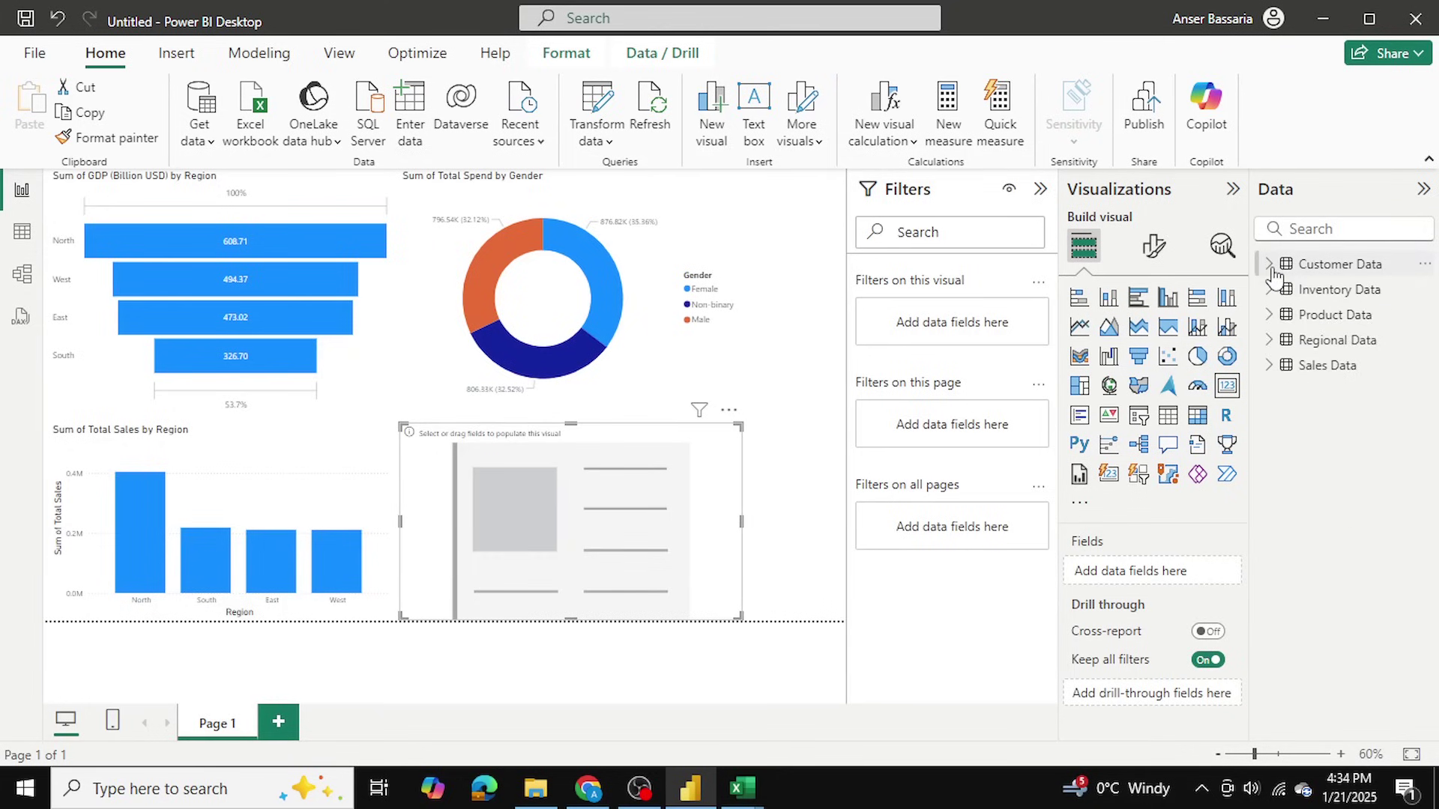
left_click(1270, 367)
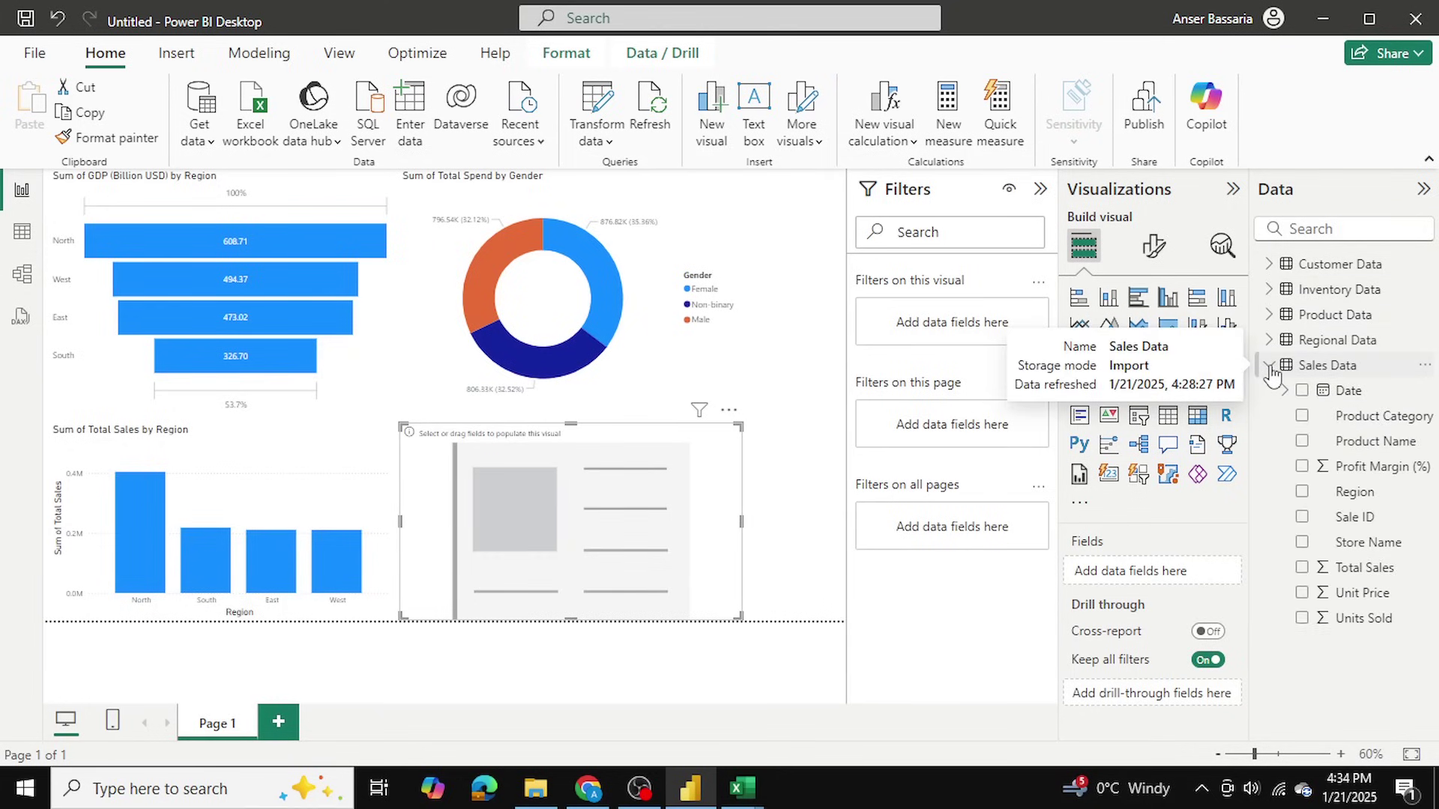
left_click(1301, 570)
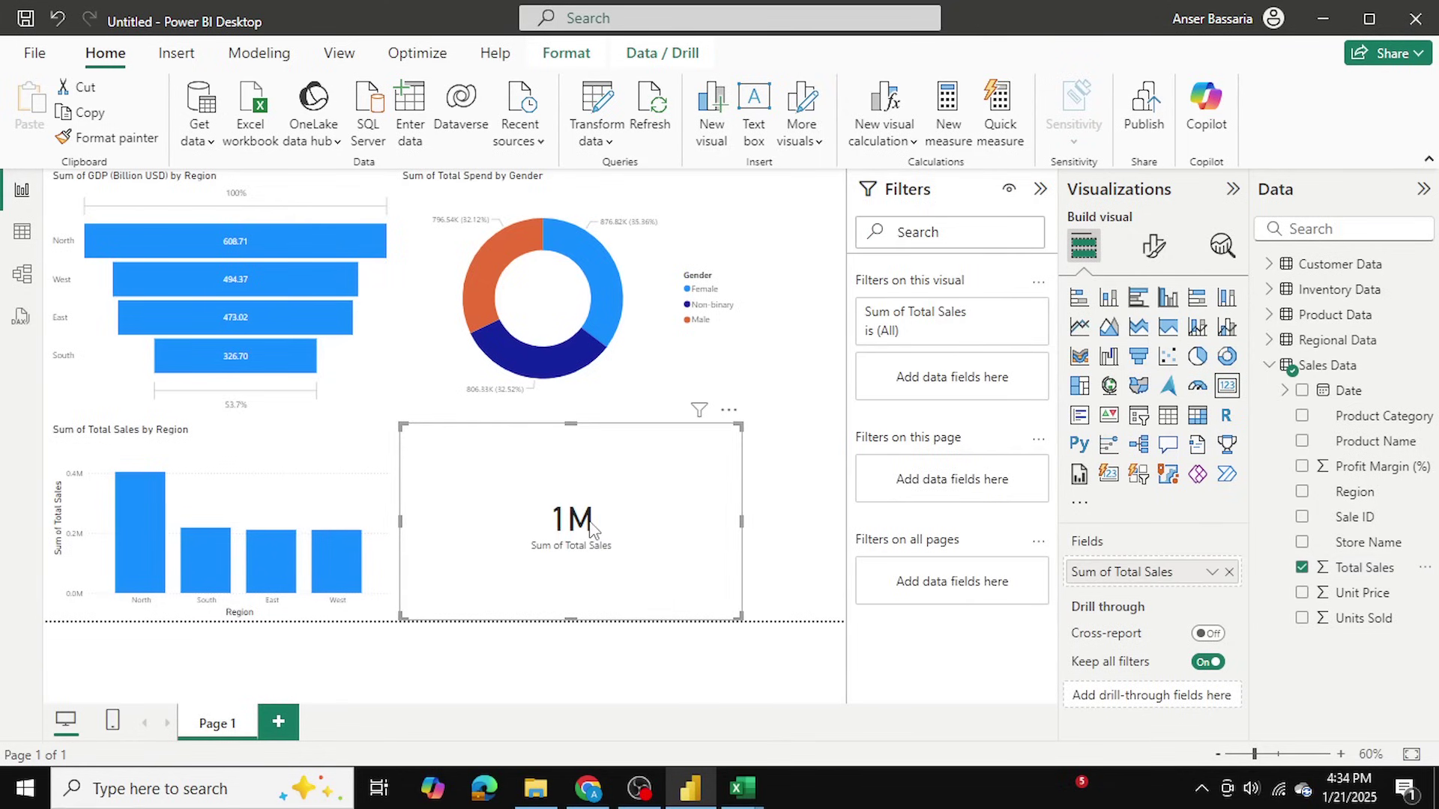
Step: Narrow the Total Sales card to about half its width, keeping it beside the column chart, and deselect it
left_click_drag(742, 556, 533, 546)
left_click_drag(512, 479, 525, 506)
left_click(670, 491)
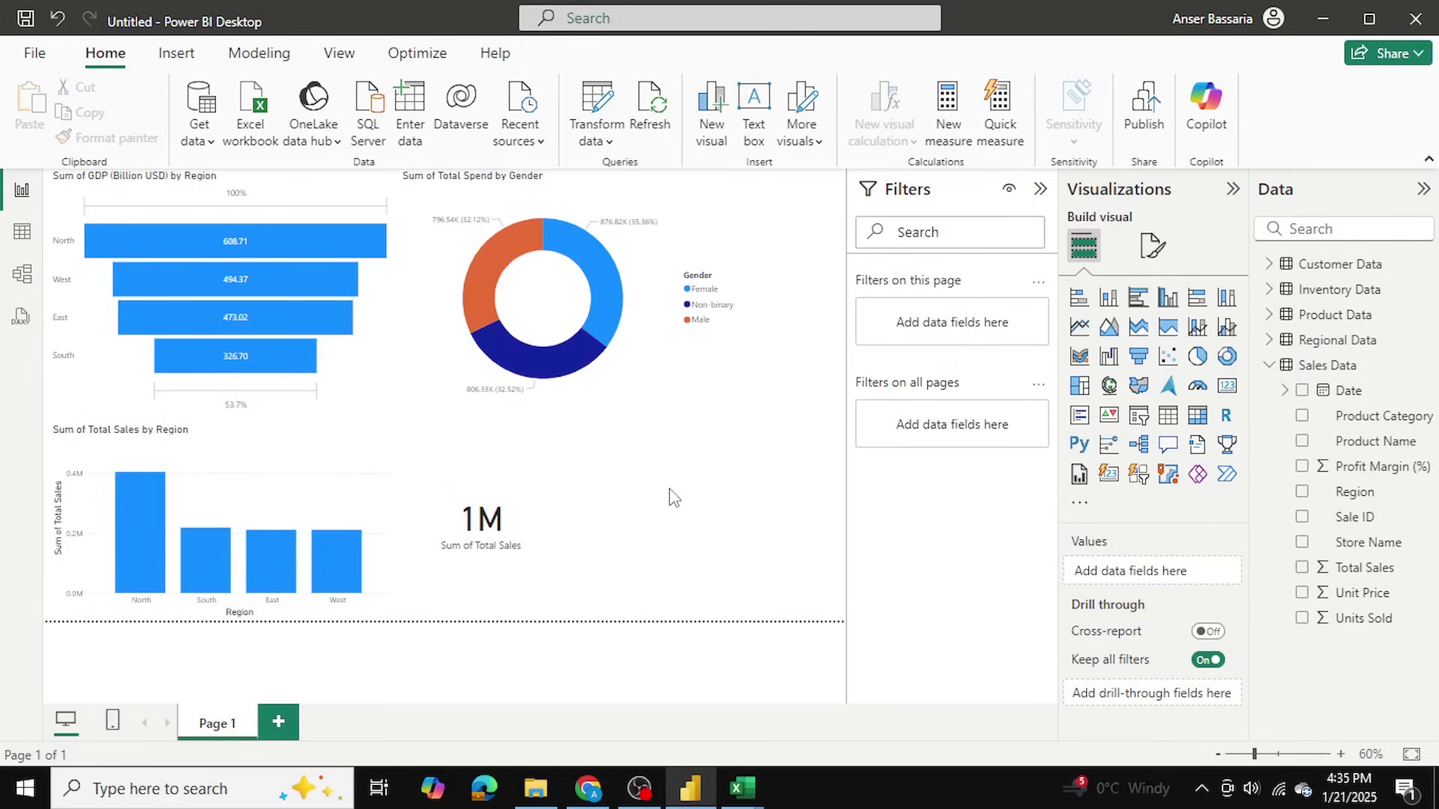
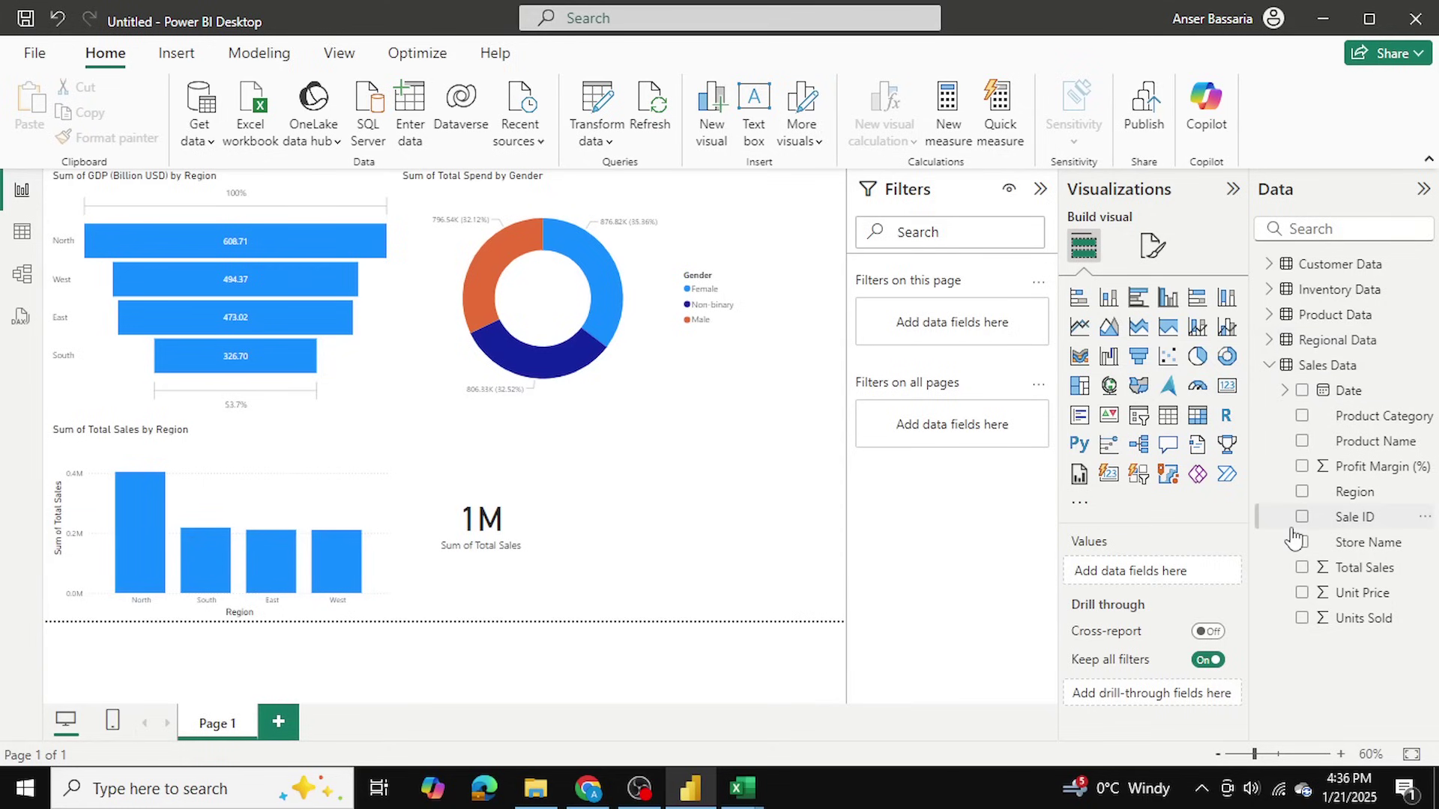
Step: Add a line chart beside the Total Sales card showing Total Sales by Date from the Sales Data table
left_click(1302, 568)
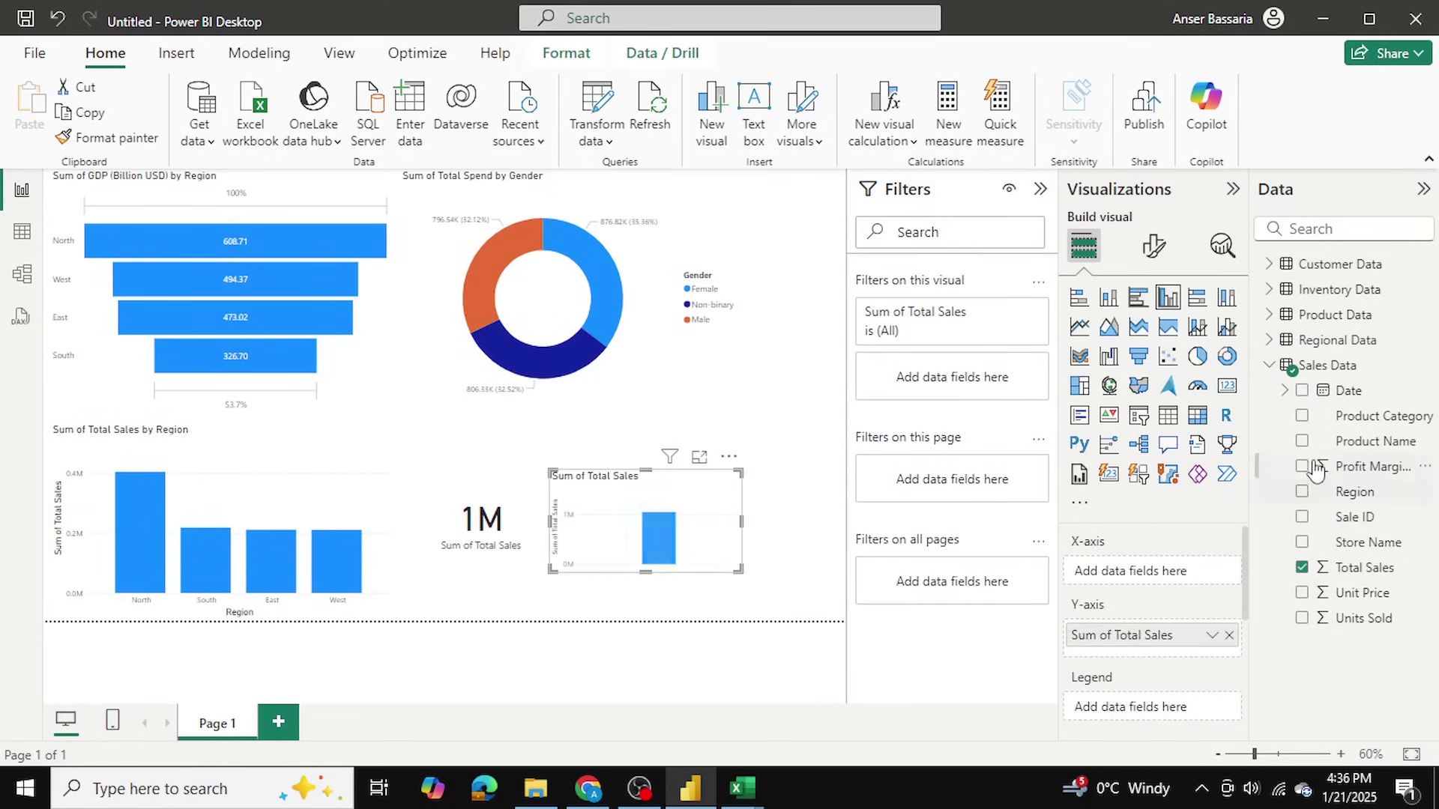
left_click(1302, 391)
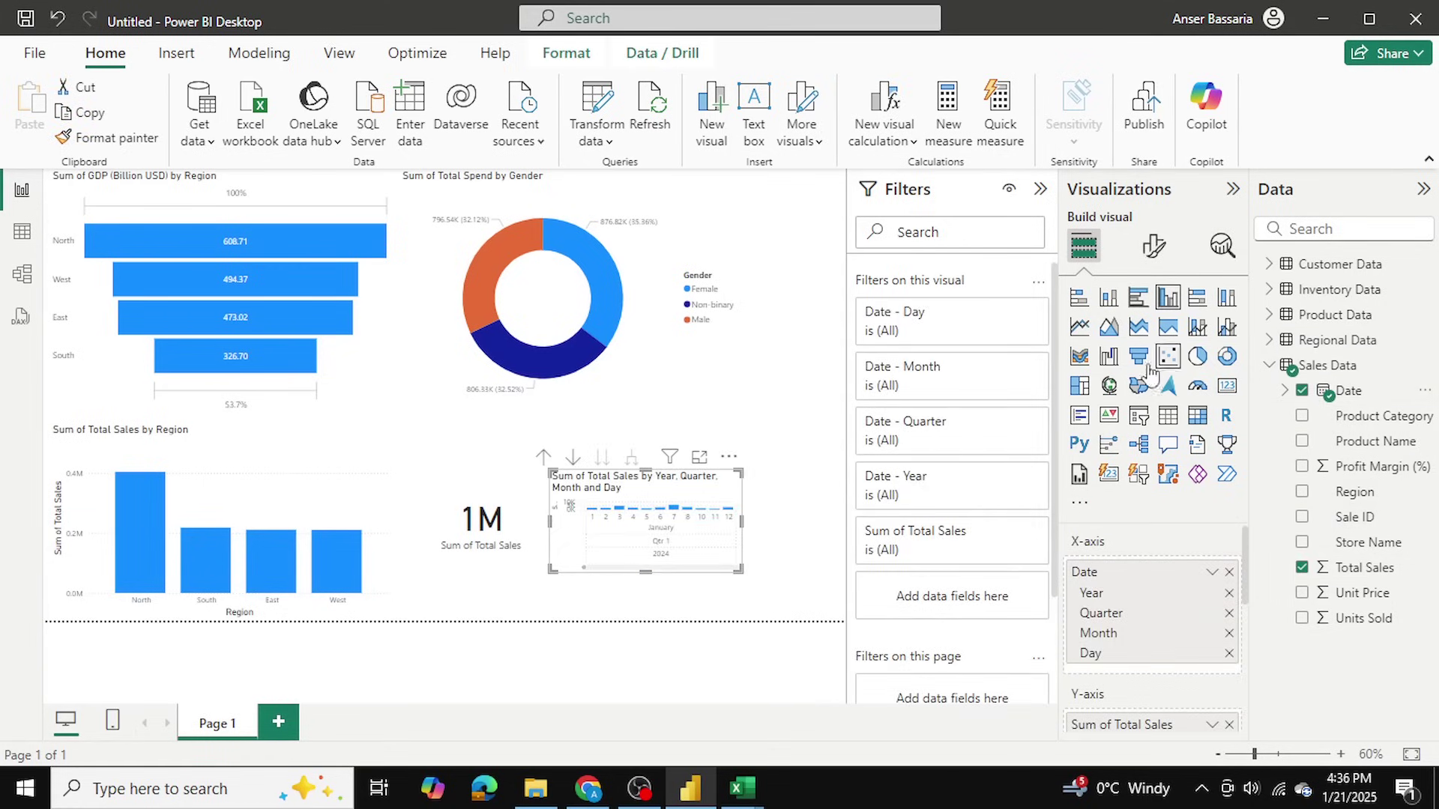
left_click(1089, 333)
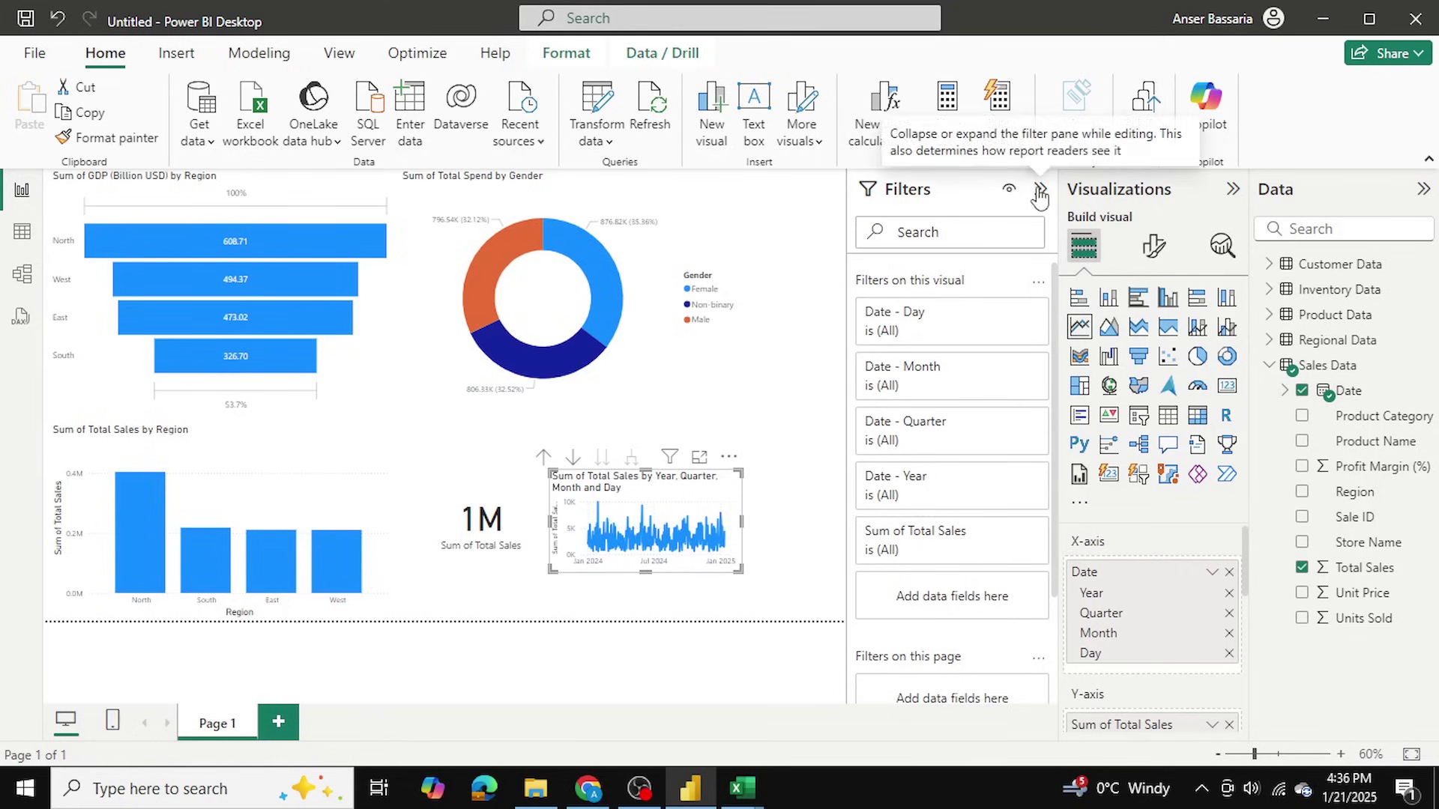
left_click(1040, 190)
left_click(1233, 189)
left_click(1422, 189)
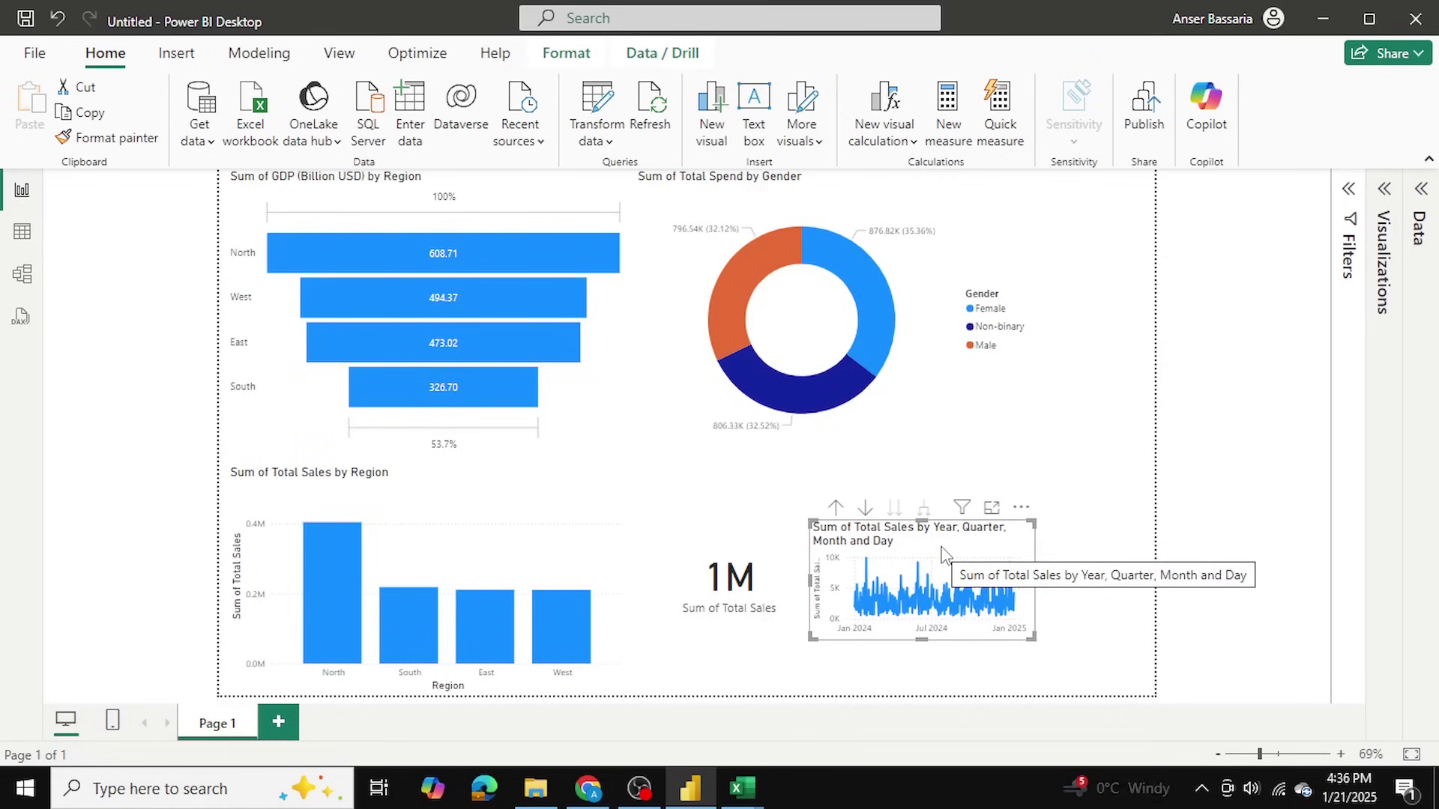
Step: Remove the Year and Day levels from the line chart's date axis, keeping Quarter and Month
left_click(1349, 192)
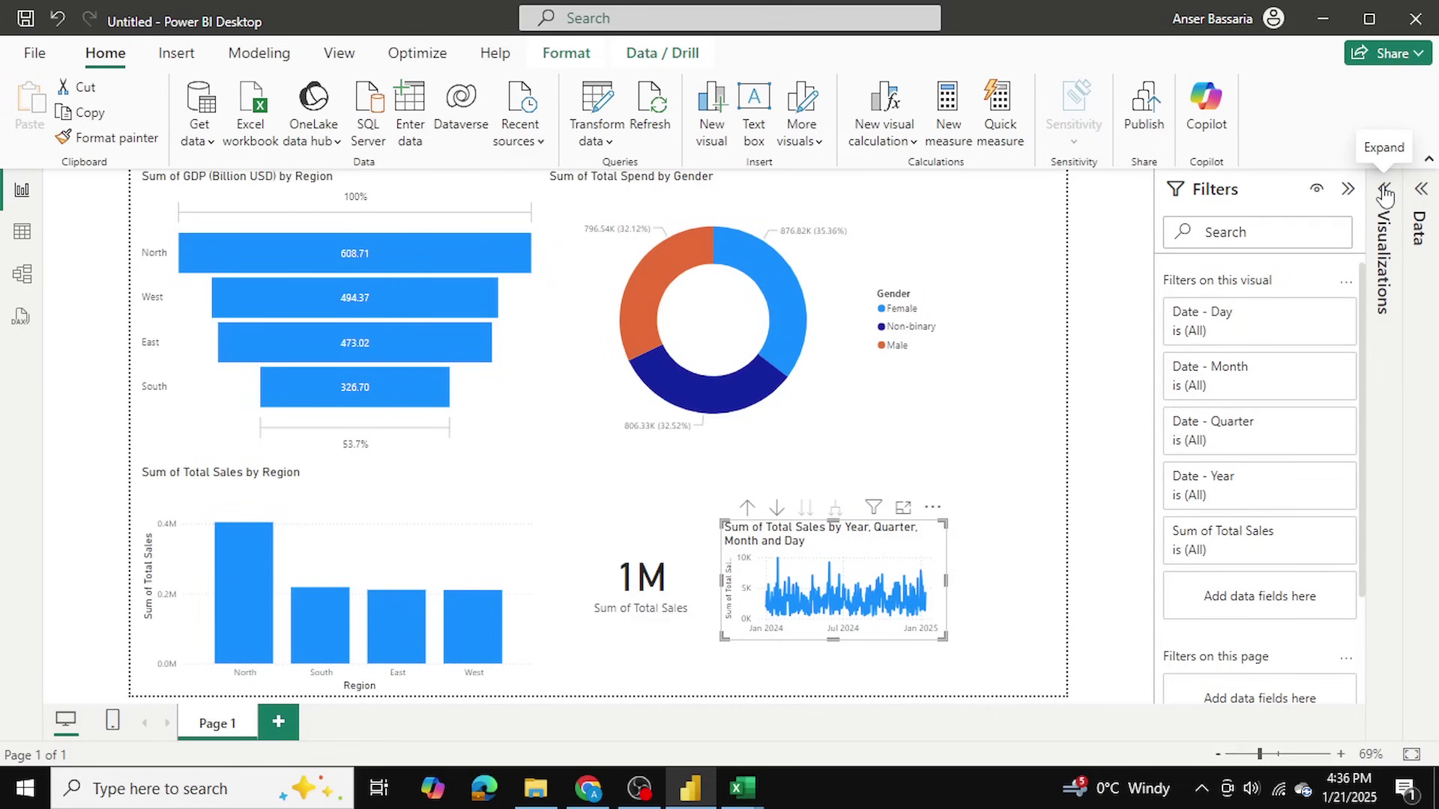
left_click(1384, 193)
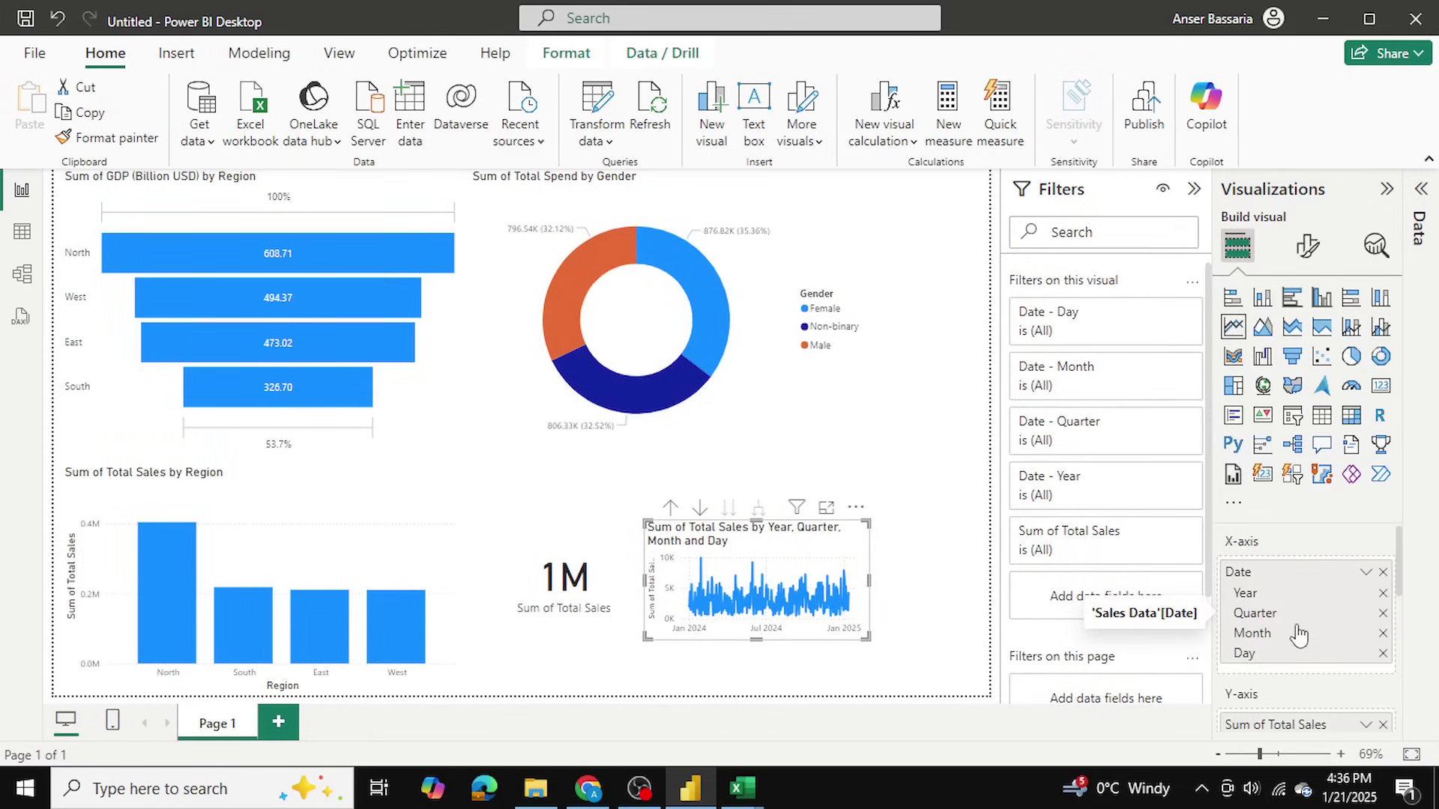
left_click(1383, 594)
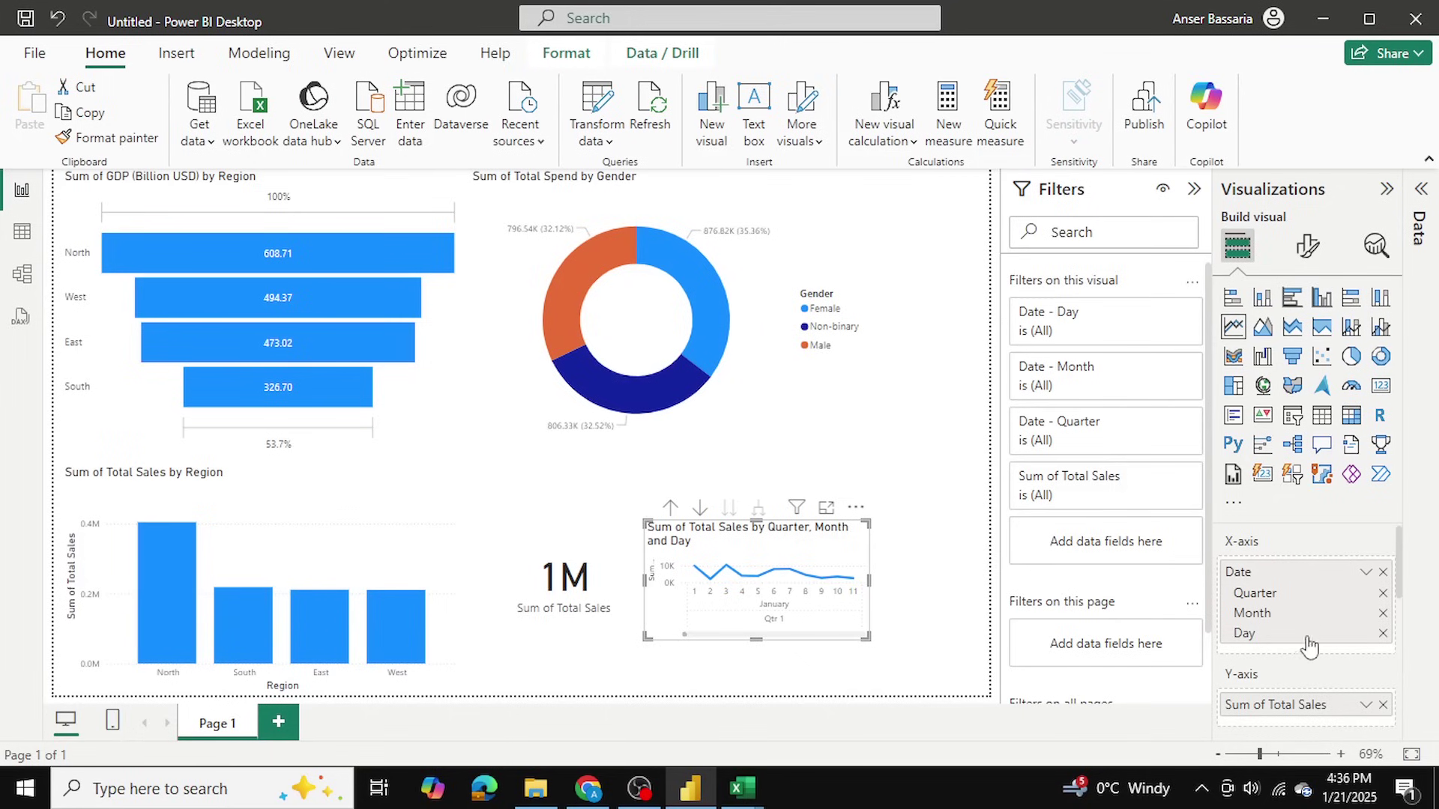
left_click(1382, 634)
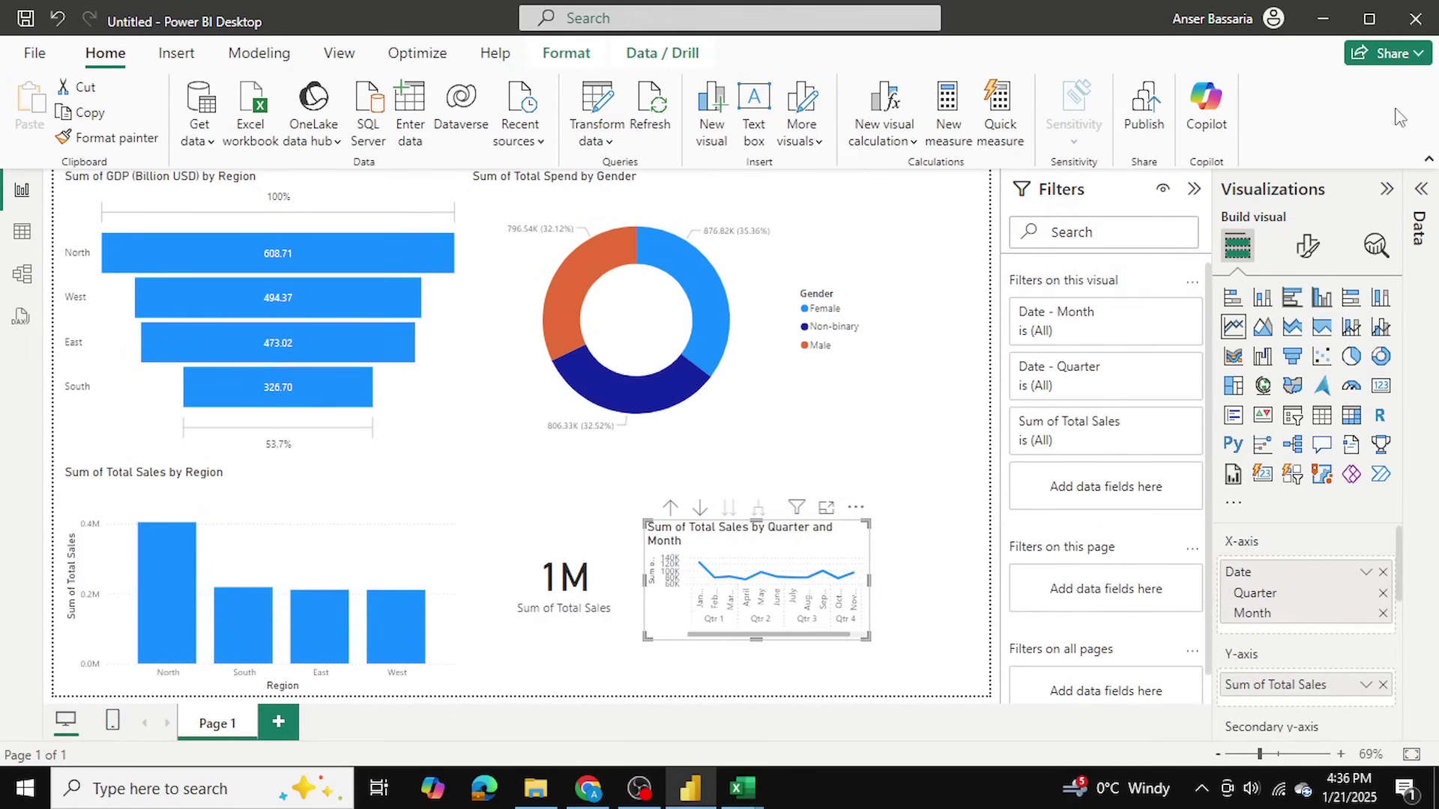
left_click(1194, 189)
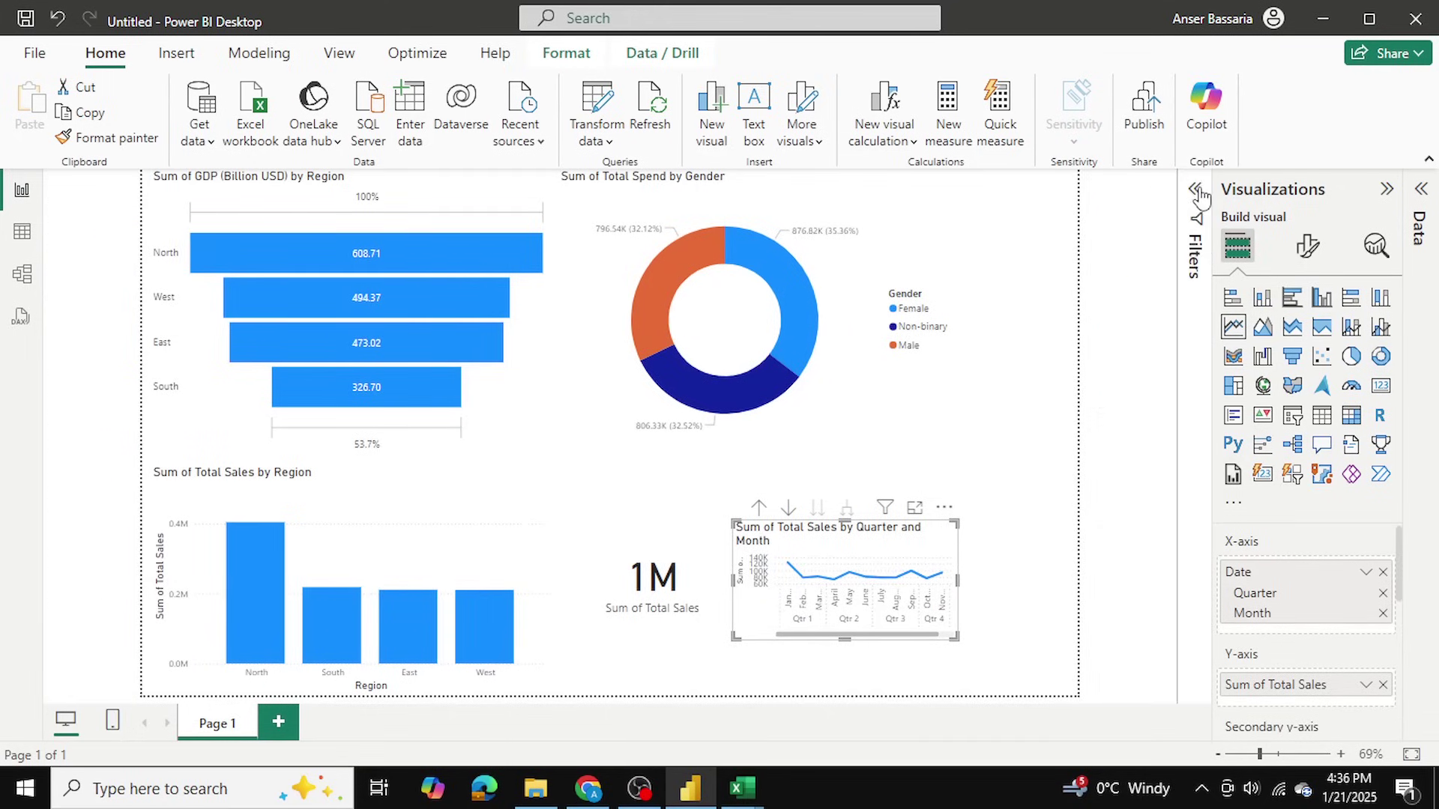
left_click(1387, 190)
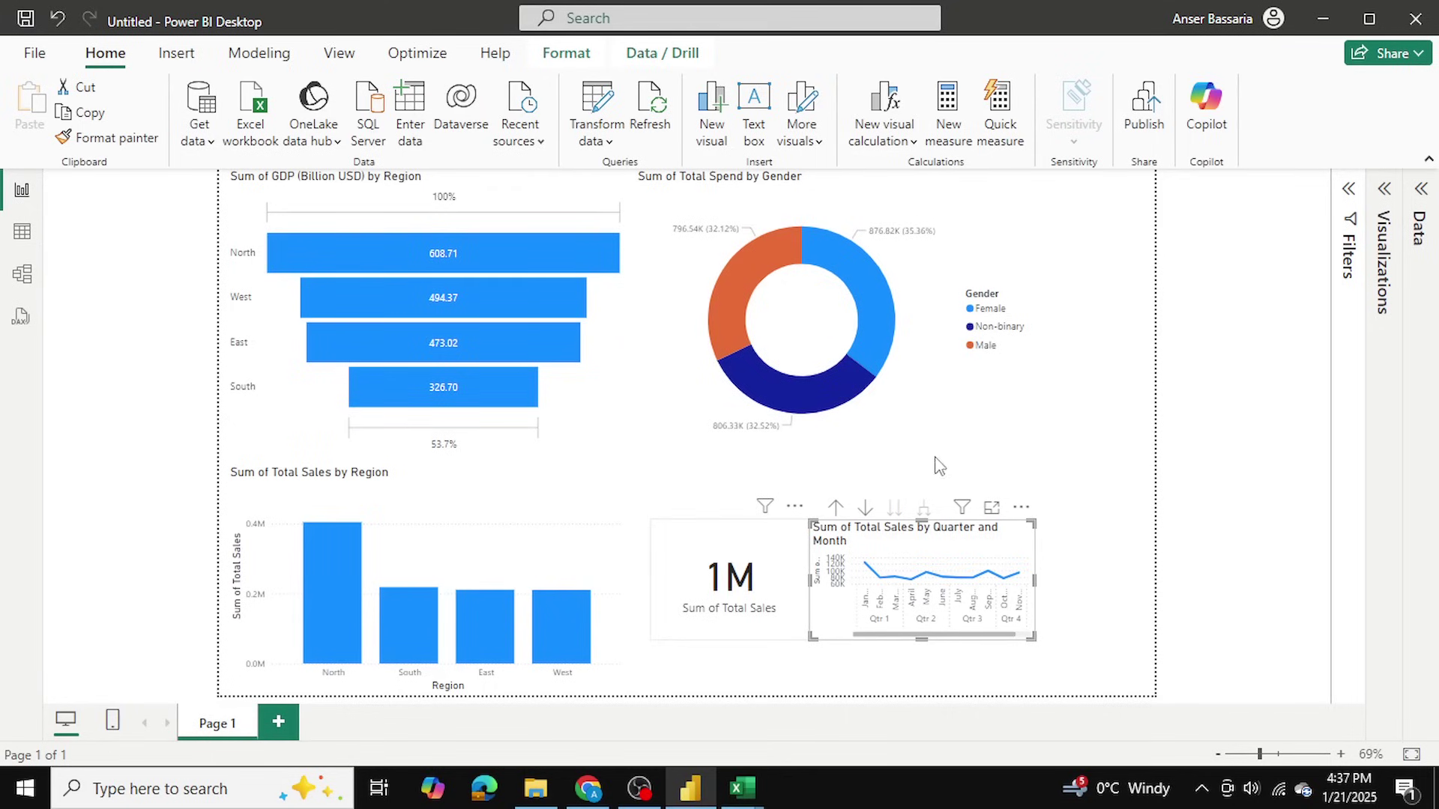
Step: Move the Total Sales card to the page's upper-right corner, and shift the column chart up over the donut chart to free the space below the funnel
left_click_drag(721, 597, 1072, 247)
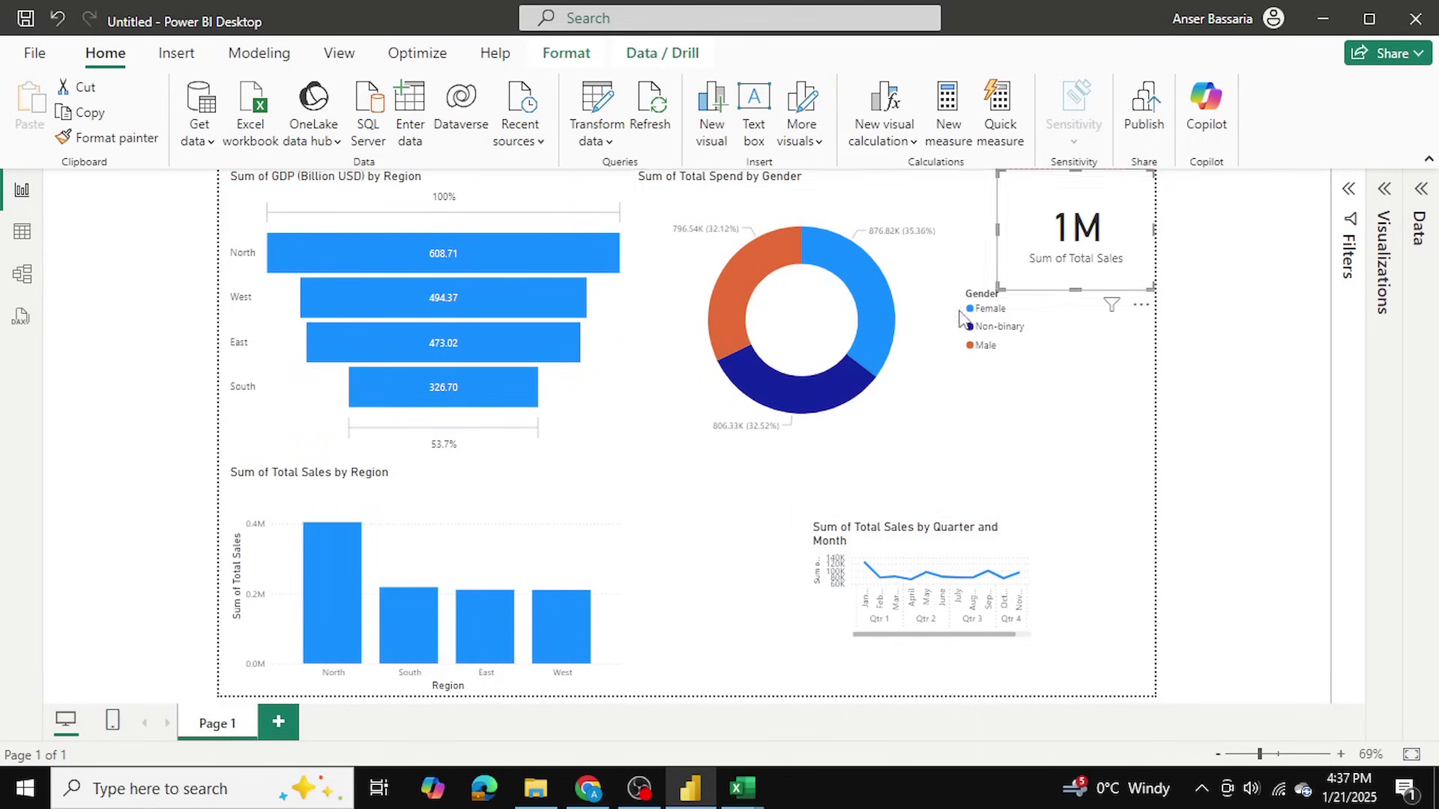
mouse_move(460, 623)
left_click_drag(461, 624, 989, 390)
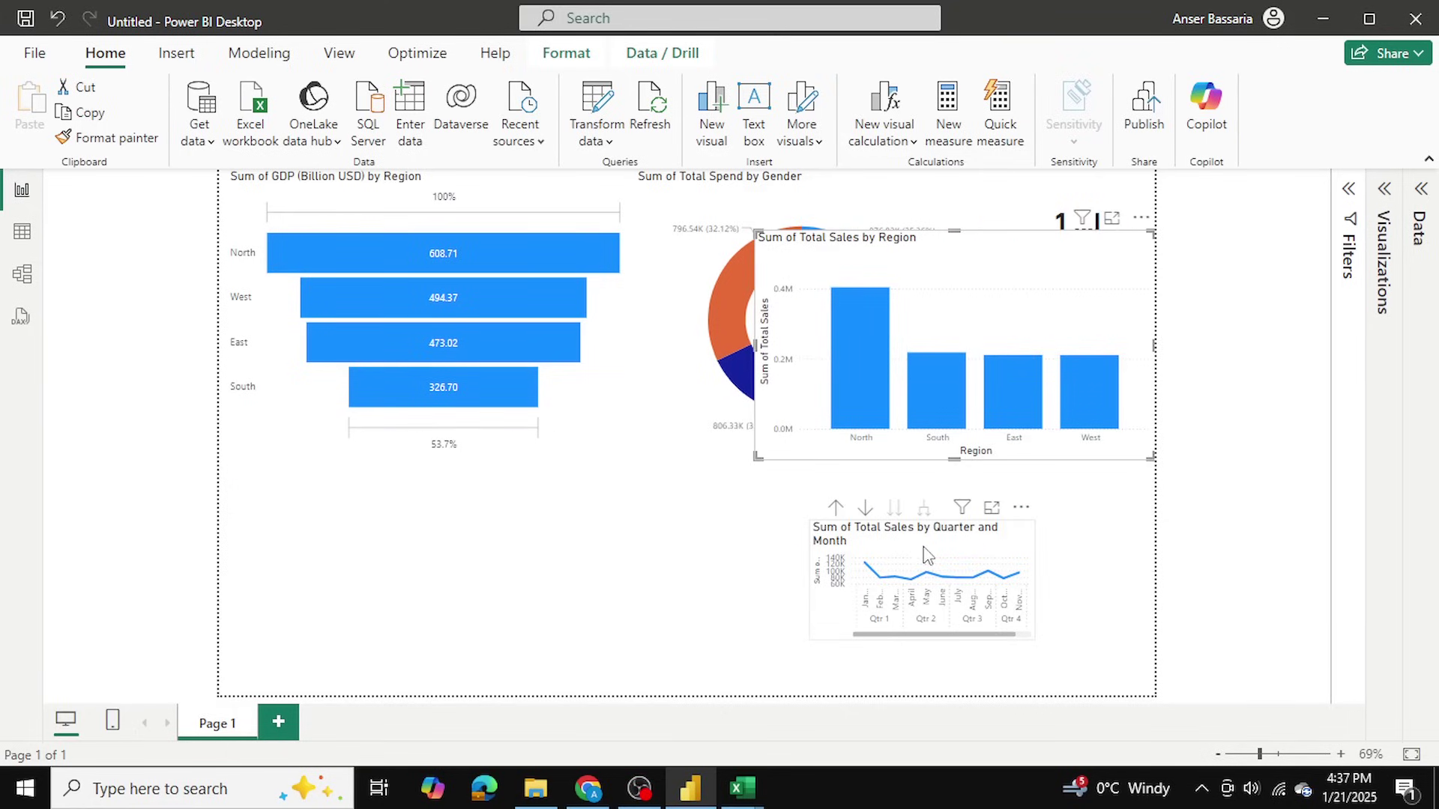
Step: Place the line chart below the funnel, enlarged to the page's bottom edge and slightly wider than the funnel, with the column chart beside it
left_click_drag(515, 548, 333, 524)
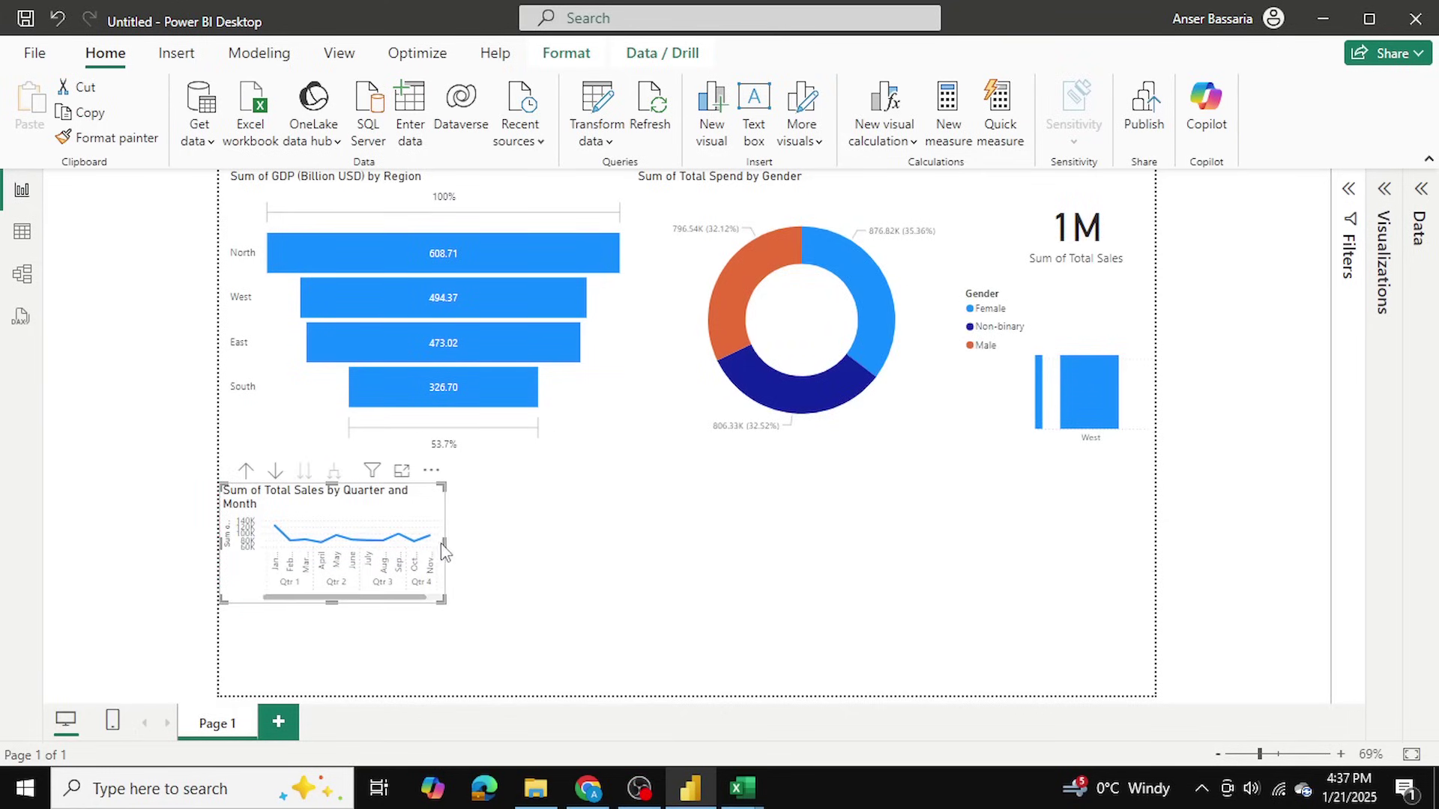
left_click_drag(451, 545, 829, 568)
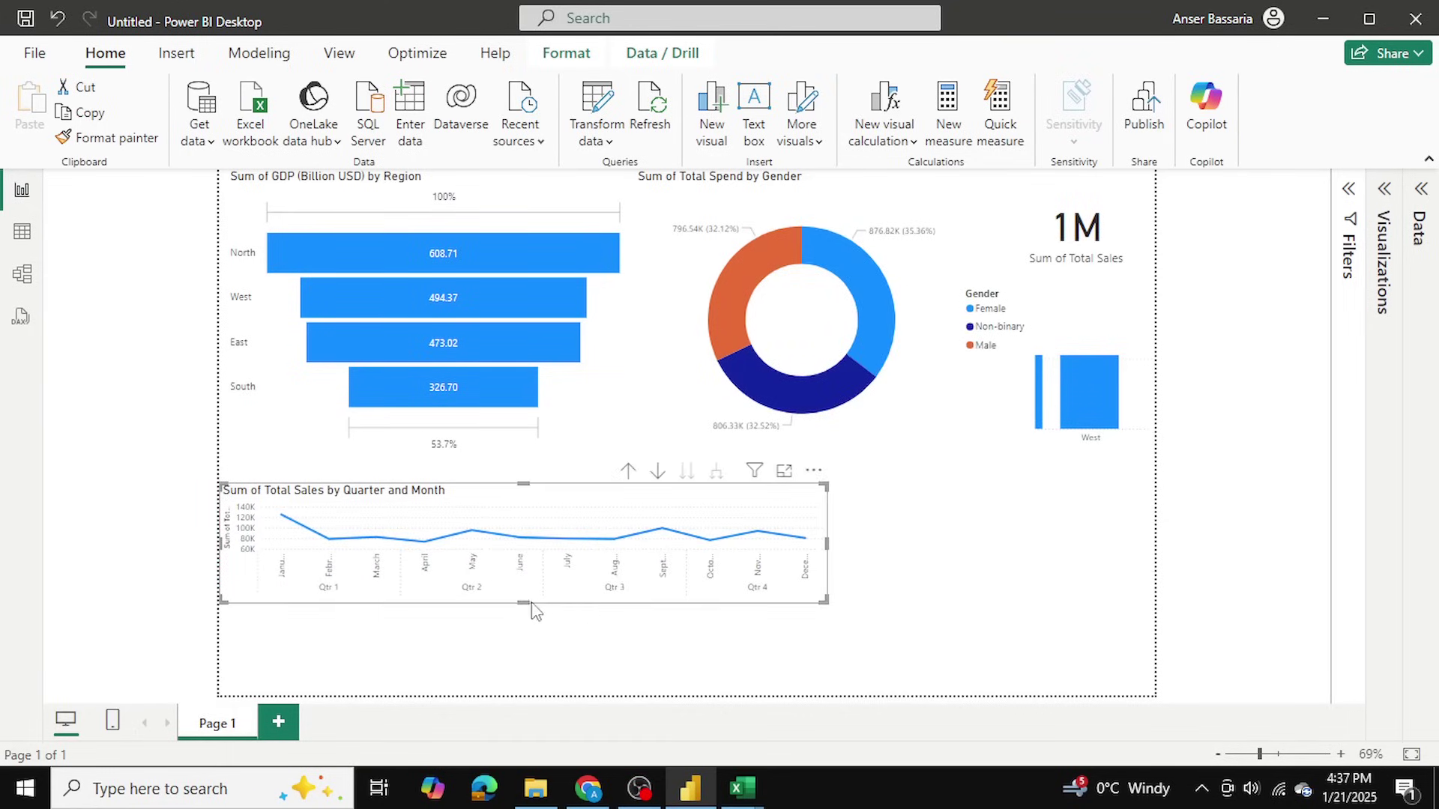
left_click_drag(526, 641, 526, 700)
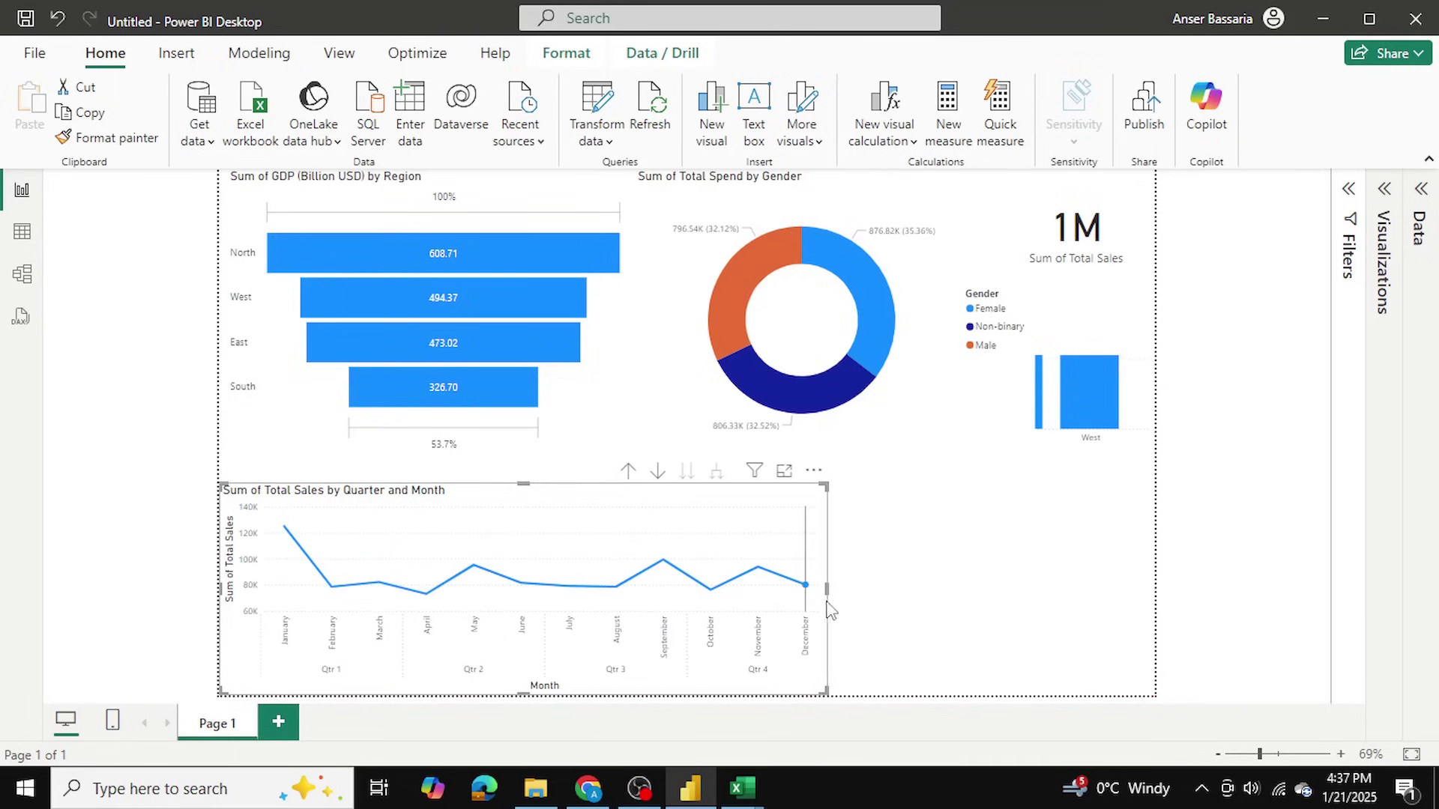
left_click_drag(825, 590, 722, 589)
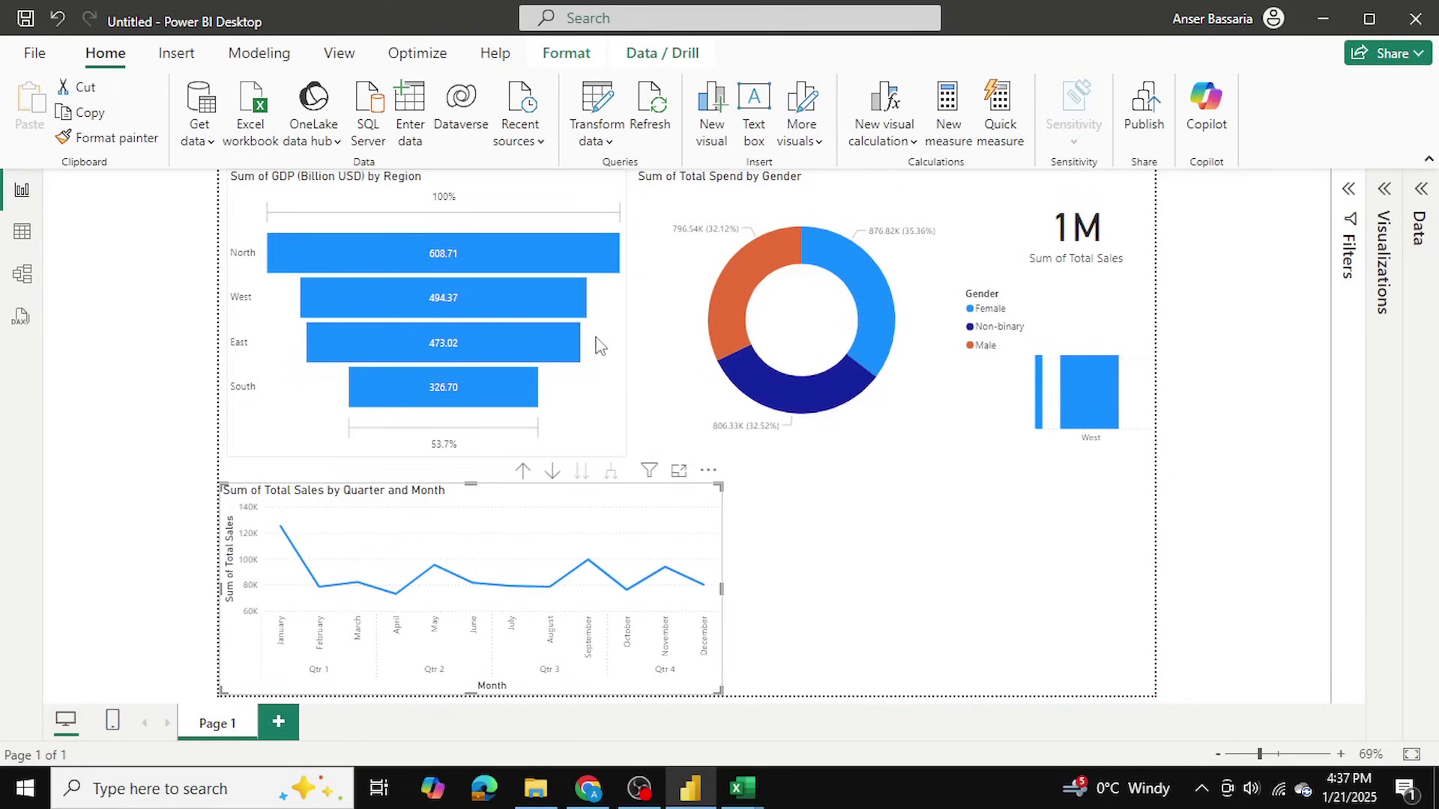
left_click_drag(1033, 394, 1043, 620)
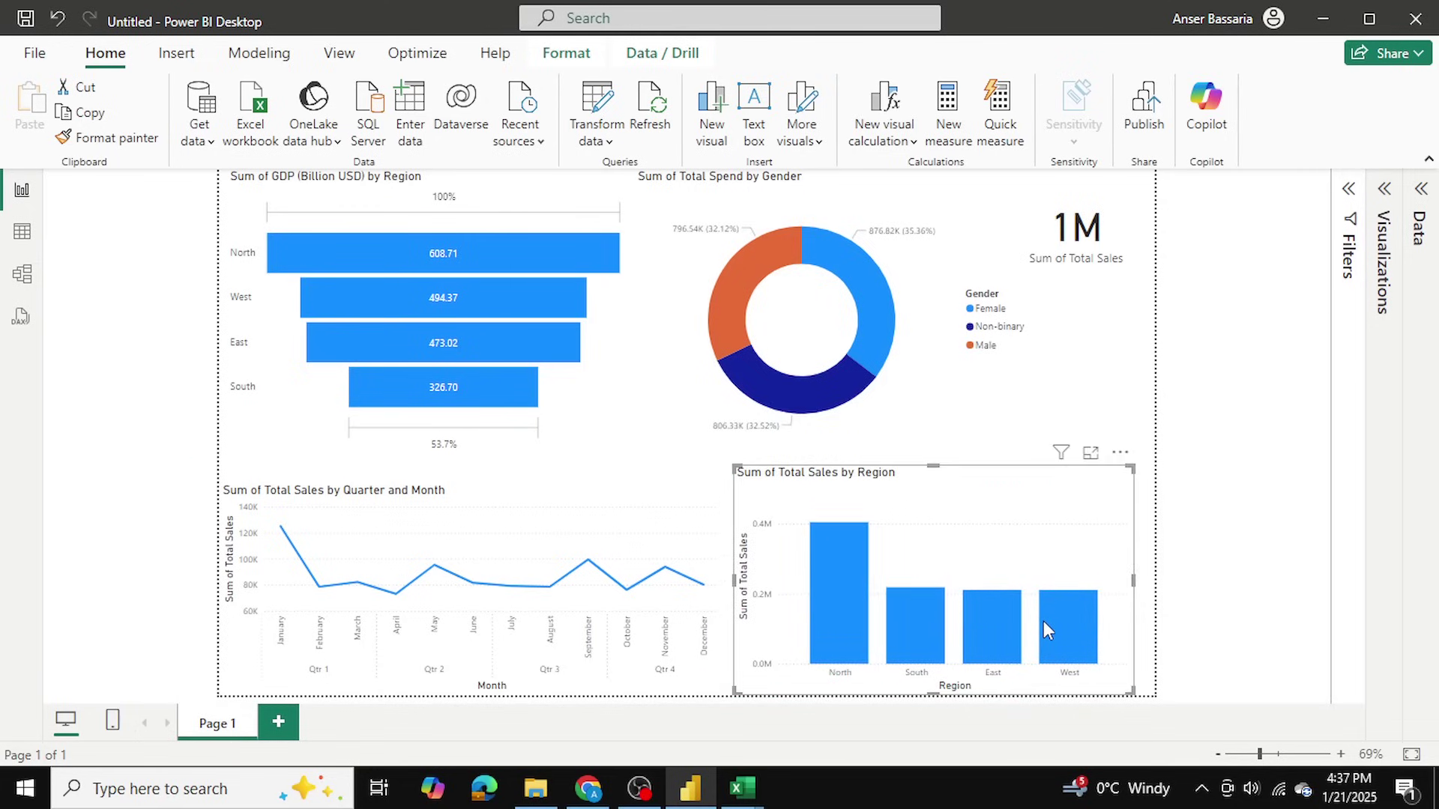
left_click(1215, 485)
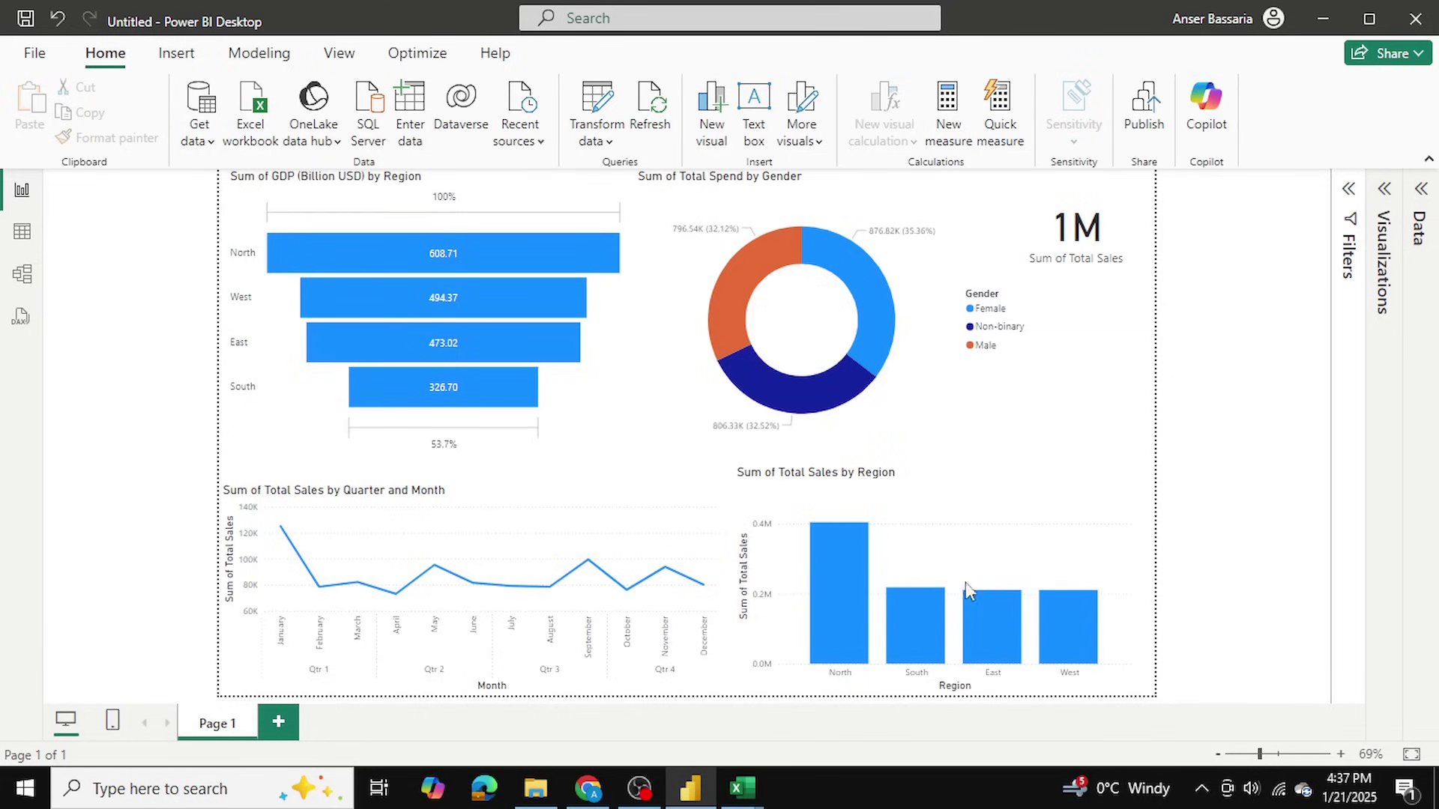
Step: Switch to the Excel workbook and examine the Product Category column in the Product Data sheet
mouse_move(761, 787)
left_click(810, 726)
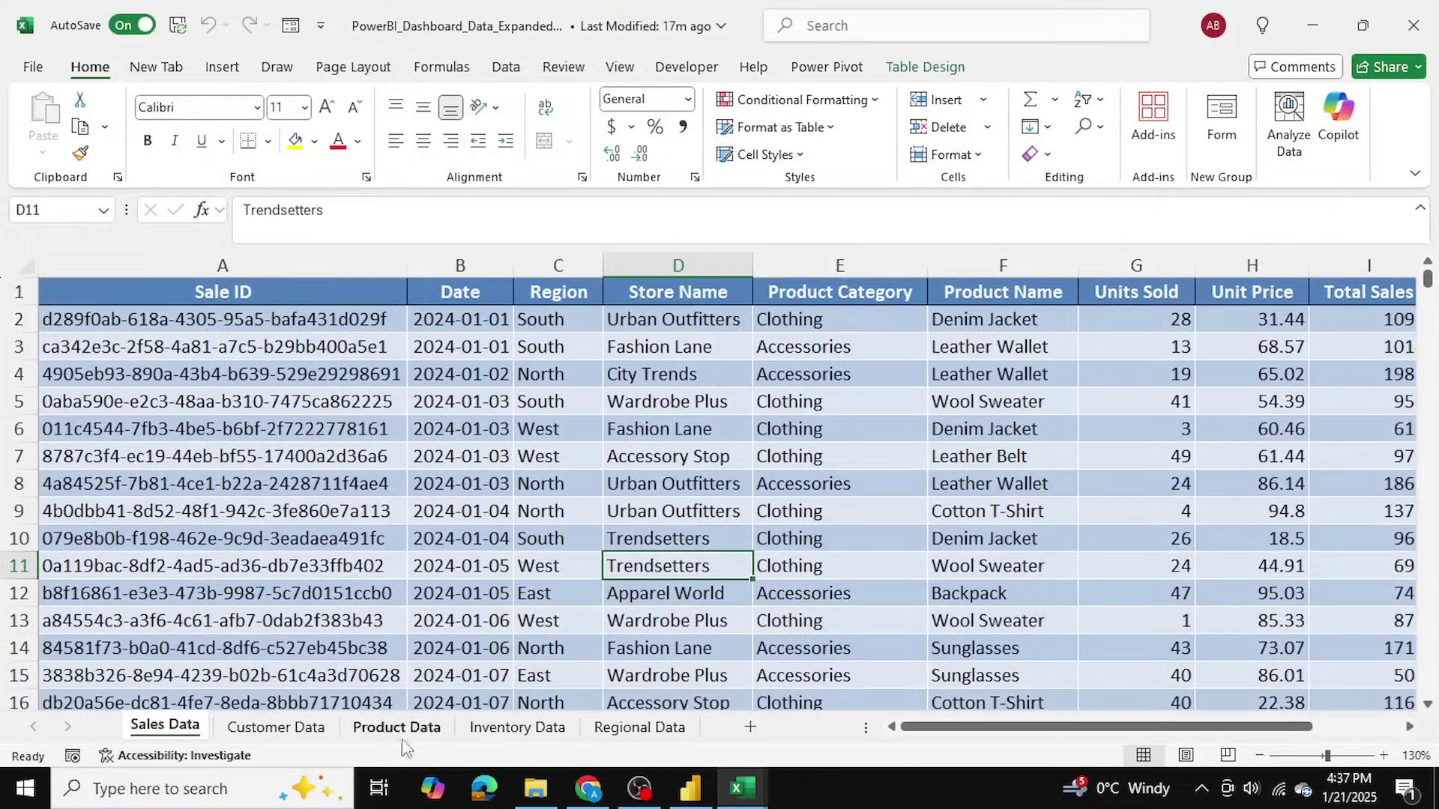
left_click(360, 648)
left_click(397, 727)
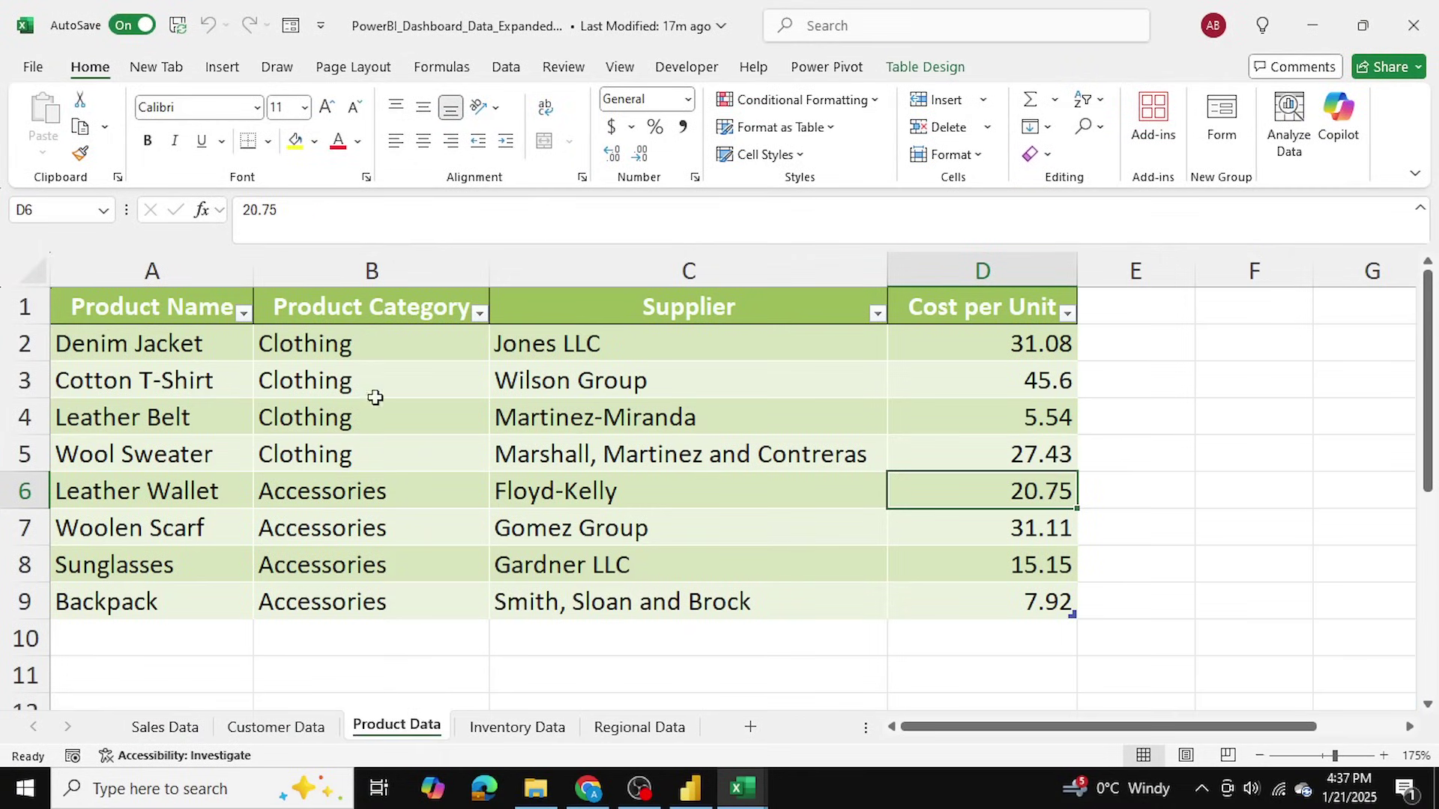
left_click_drag(369, 341, 367, 586)
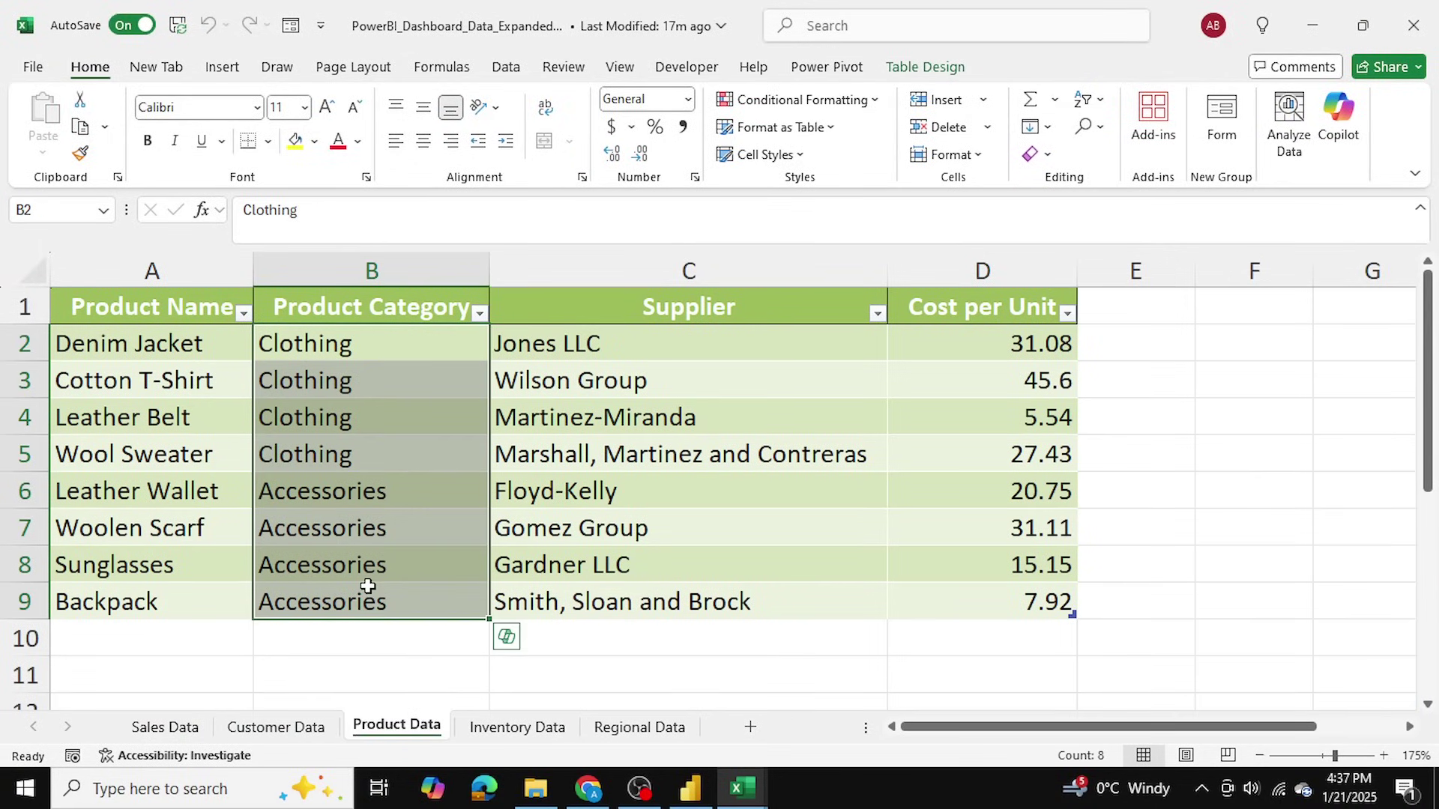
left_click(333, 343)
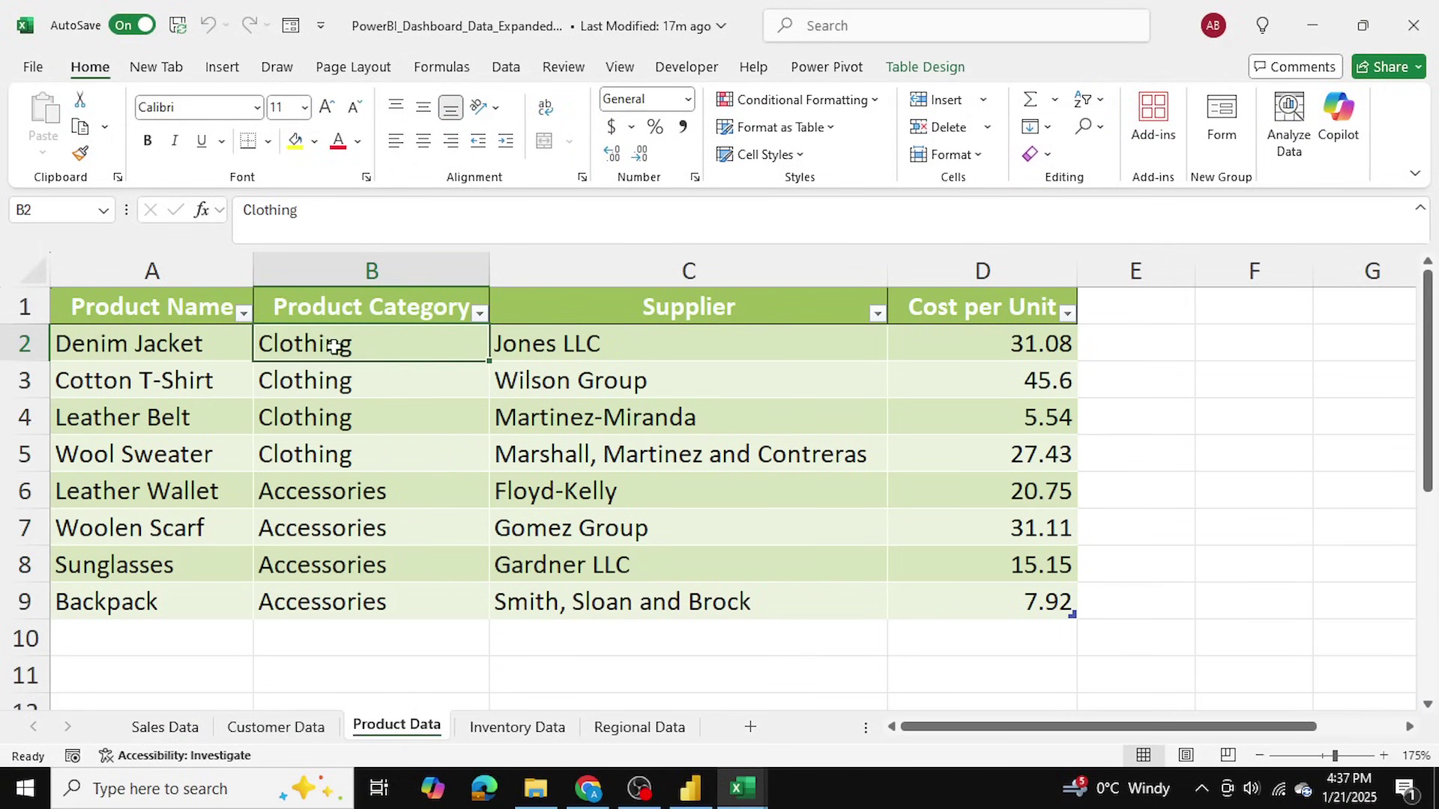
left_click(304, 530)
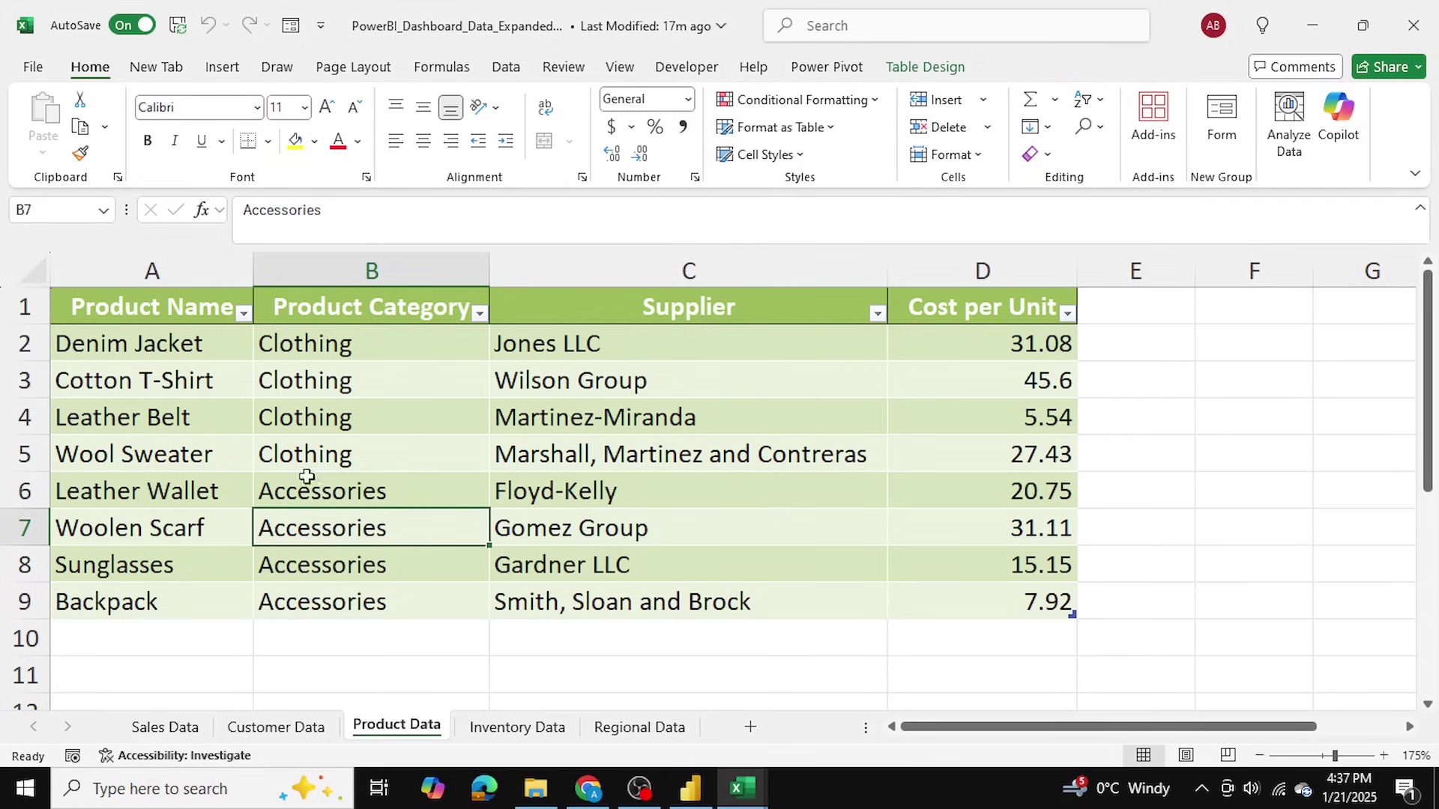
left_click(333, 419)
key("Down")
key("Down")
key("Down")
left_click(343, 428)
left_click(327, 544)
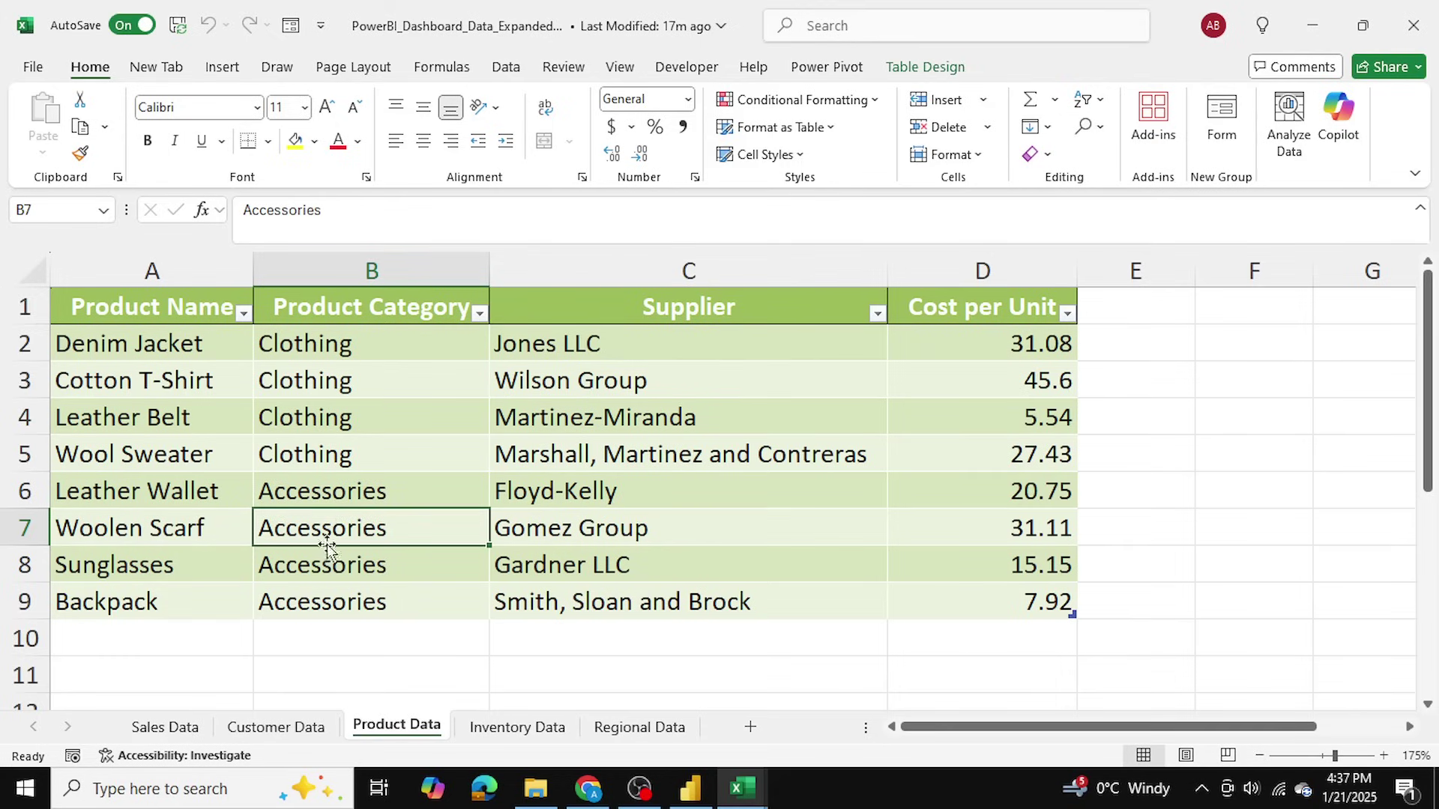
Step: Review the Region column in the Regional Data sheet and Product Category in Product Data as filter candidates, and return to Power BI
left_click(158, 733)
left_click(616, 730)
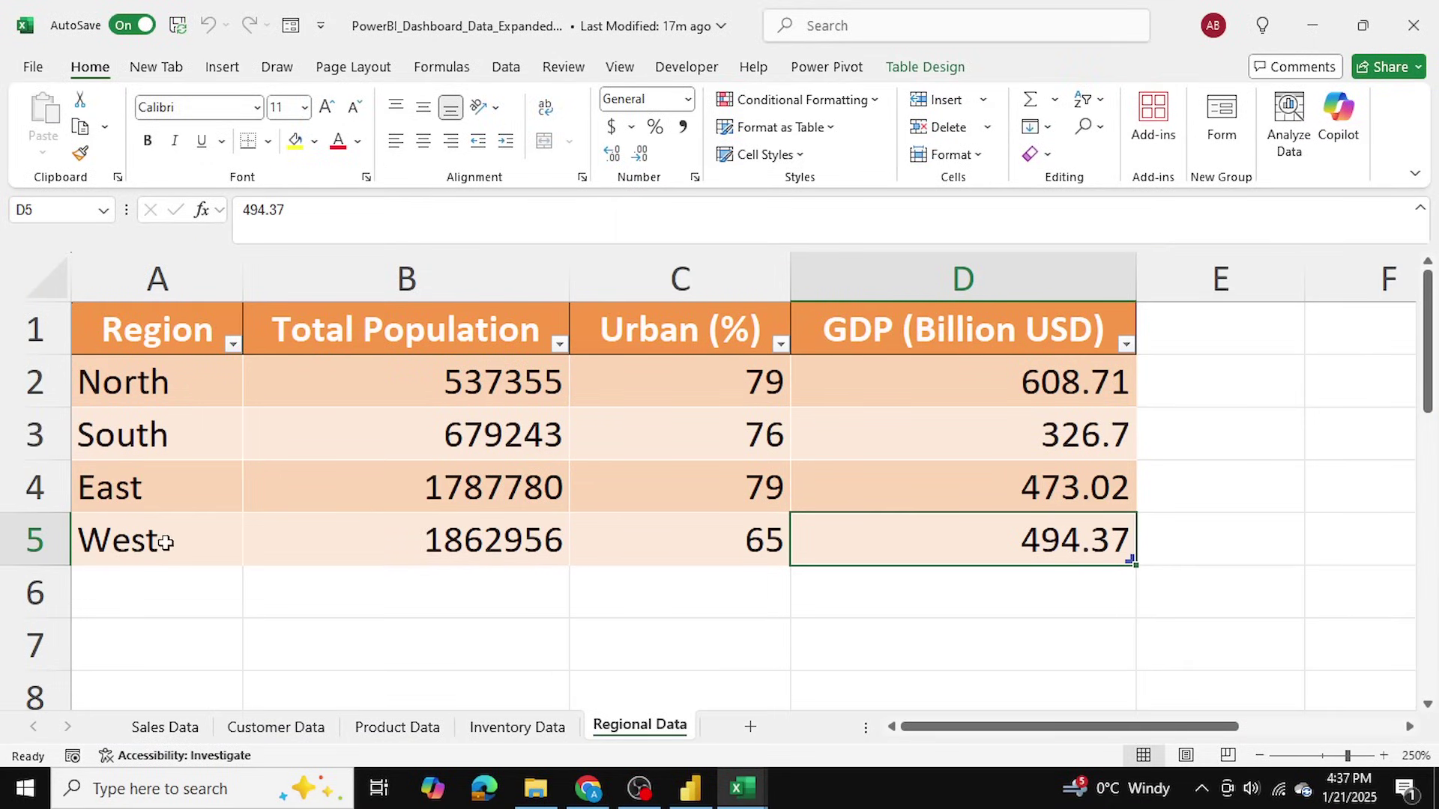
left_click(701, 795)
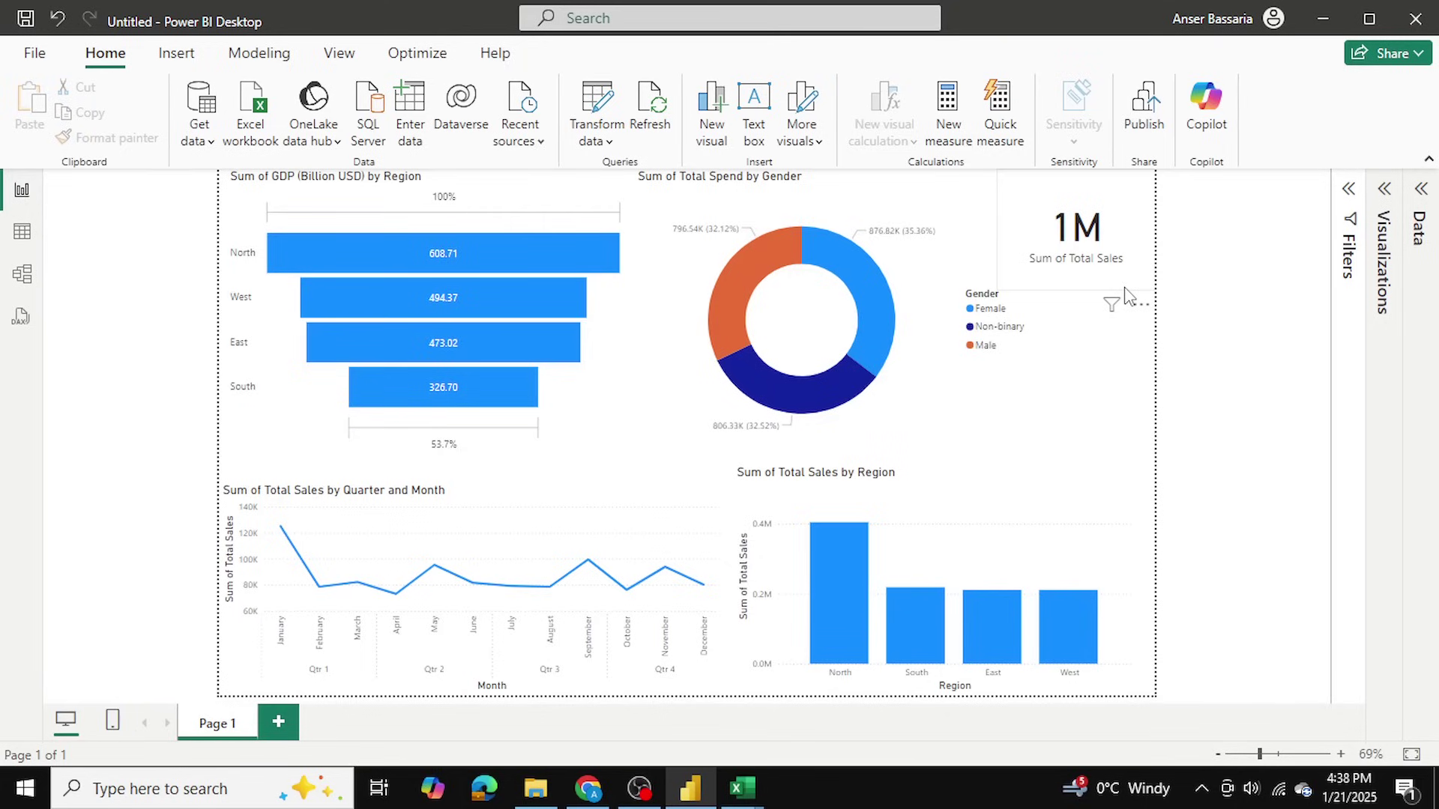
left_click(742, 788)
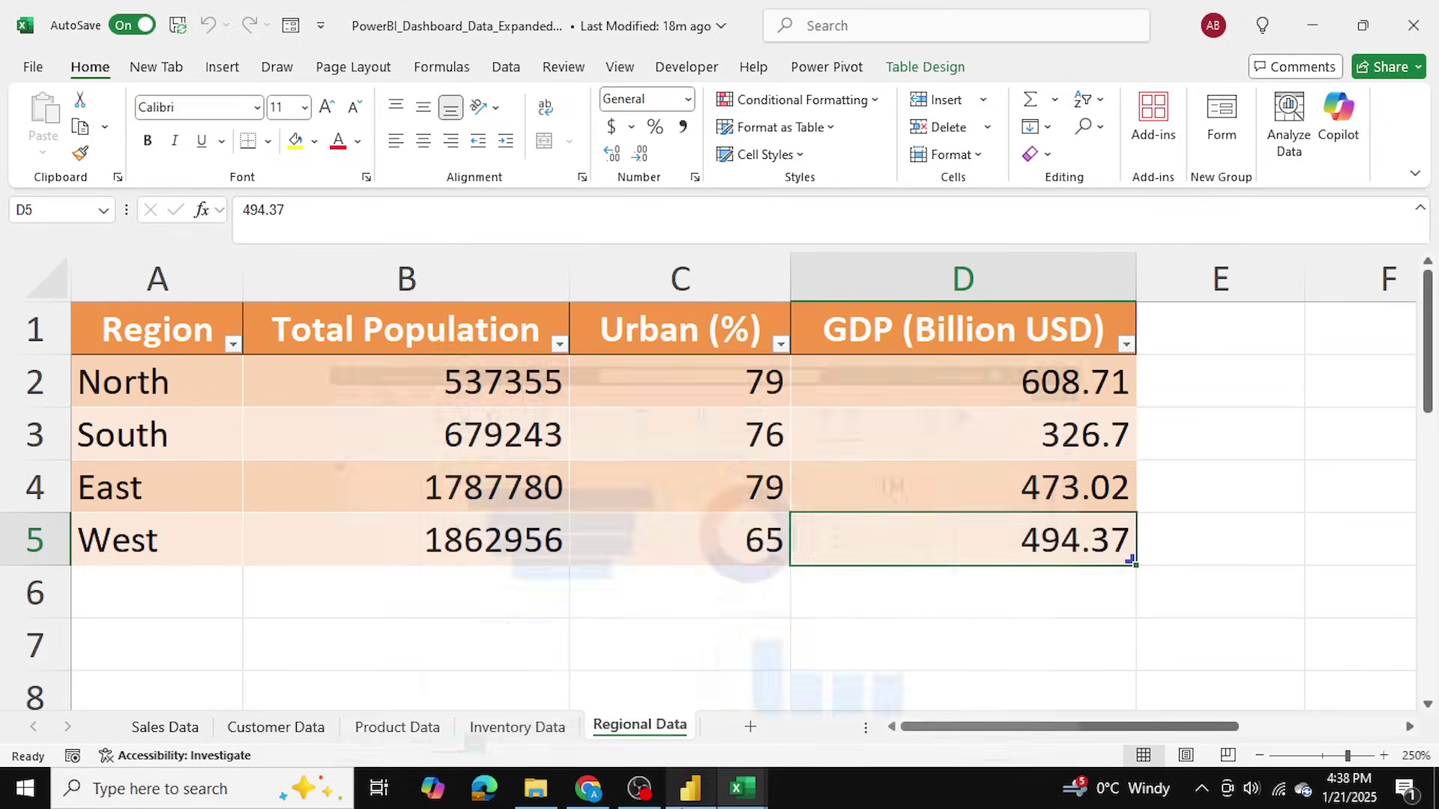
left_click(103, 491)
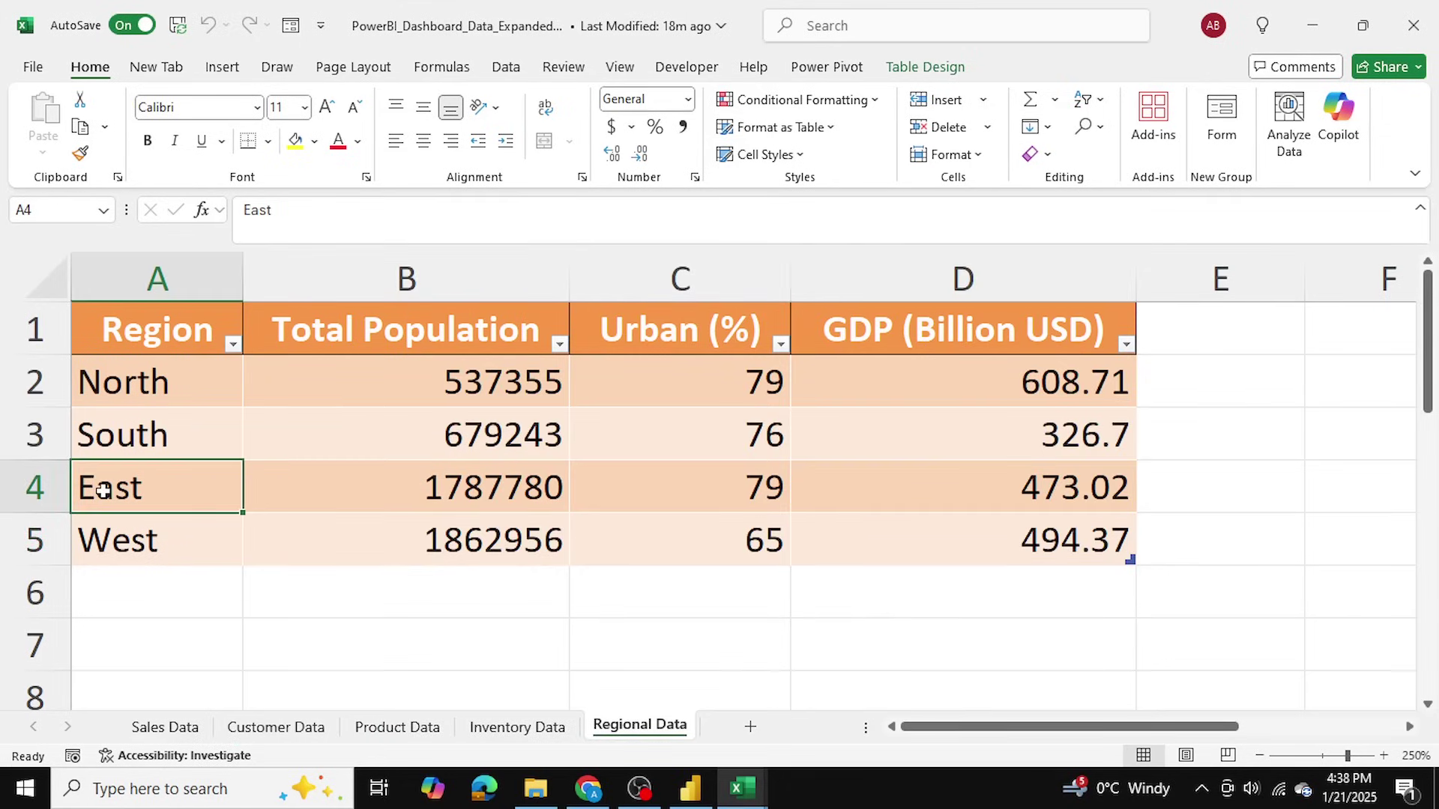
left_click(362, 731)
left_click(348, 378)
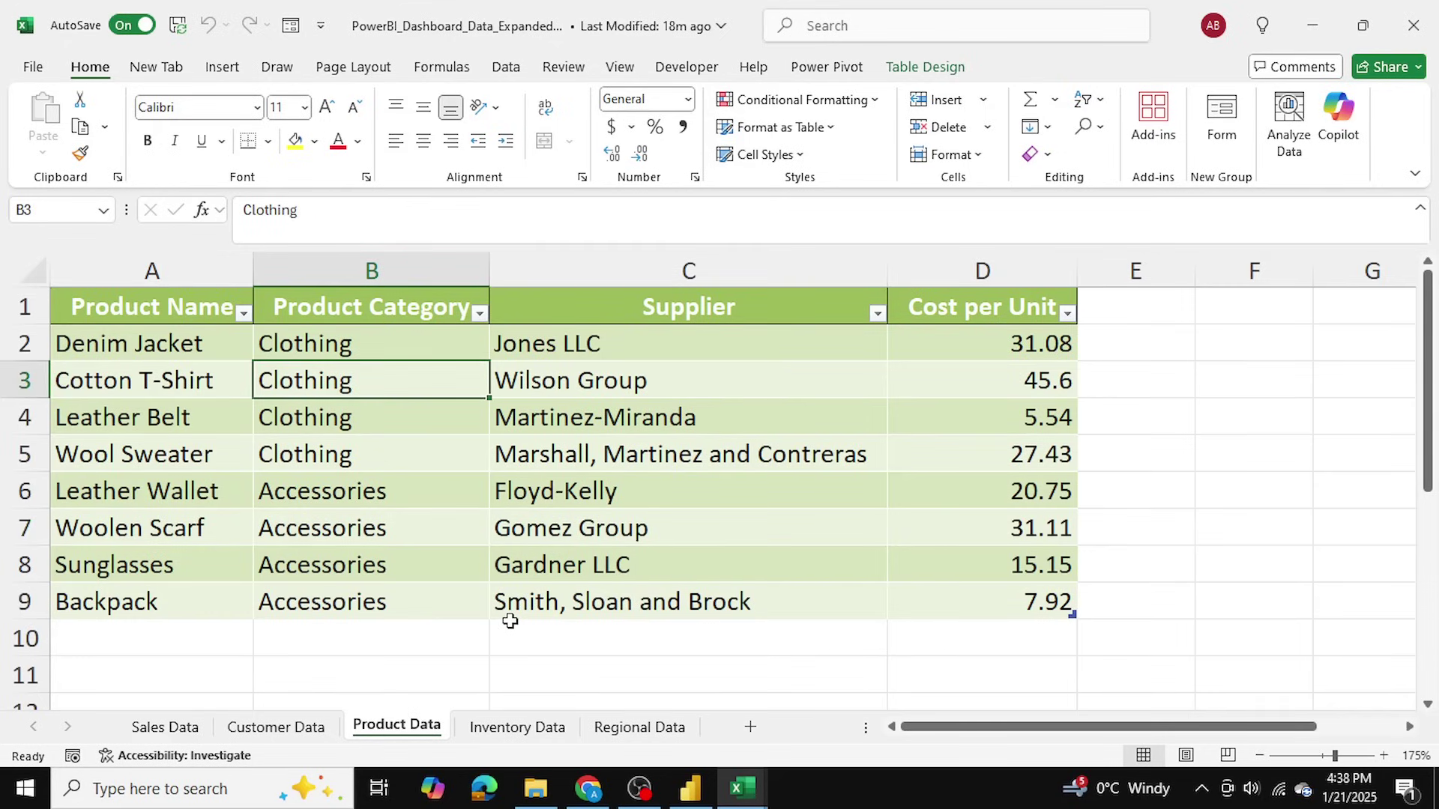
left_click(690, 788)
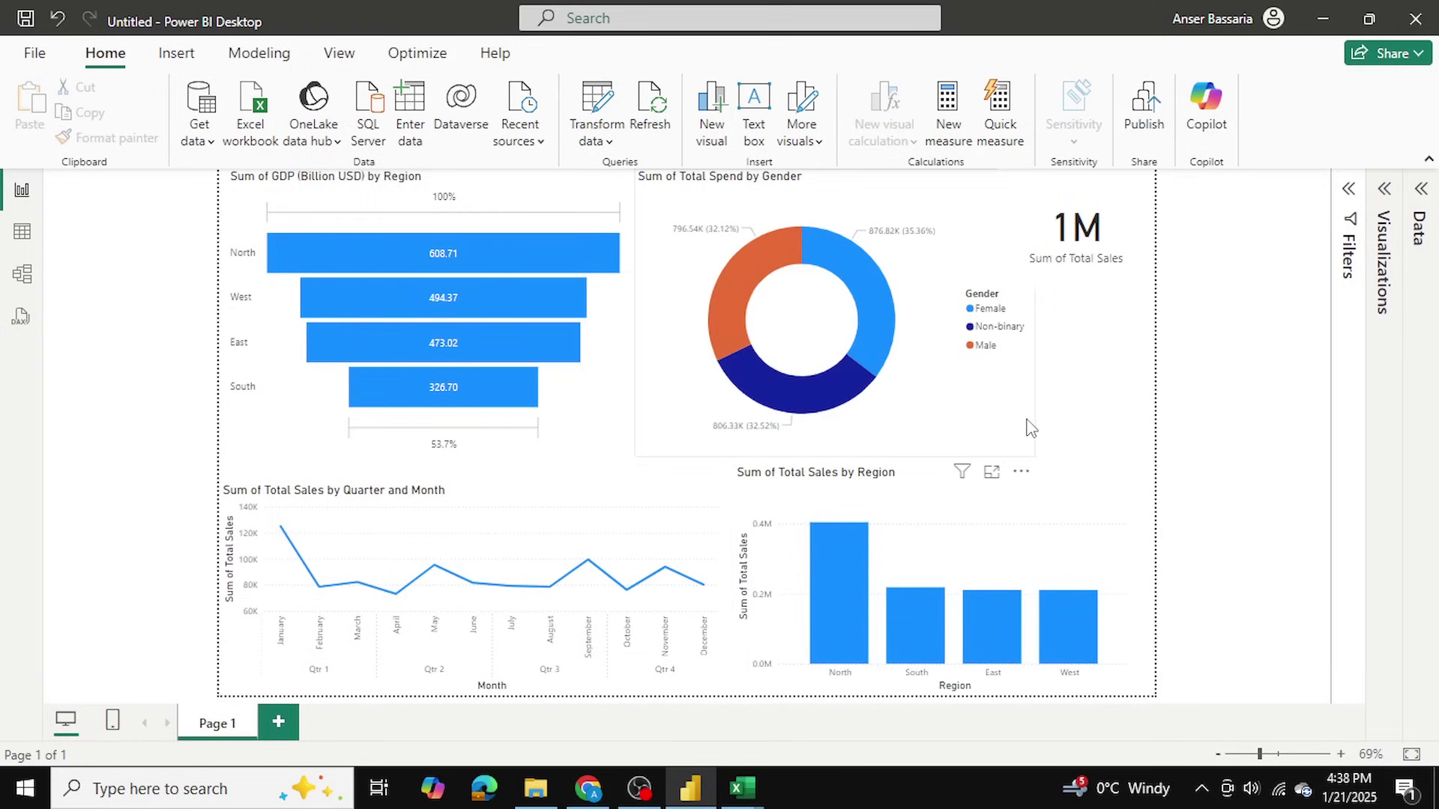
Step: Add a slicer below the Total Sales card using the Product Category field from the Sales Data table
left_click(1346, 194)
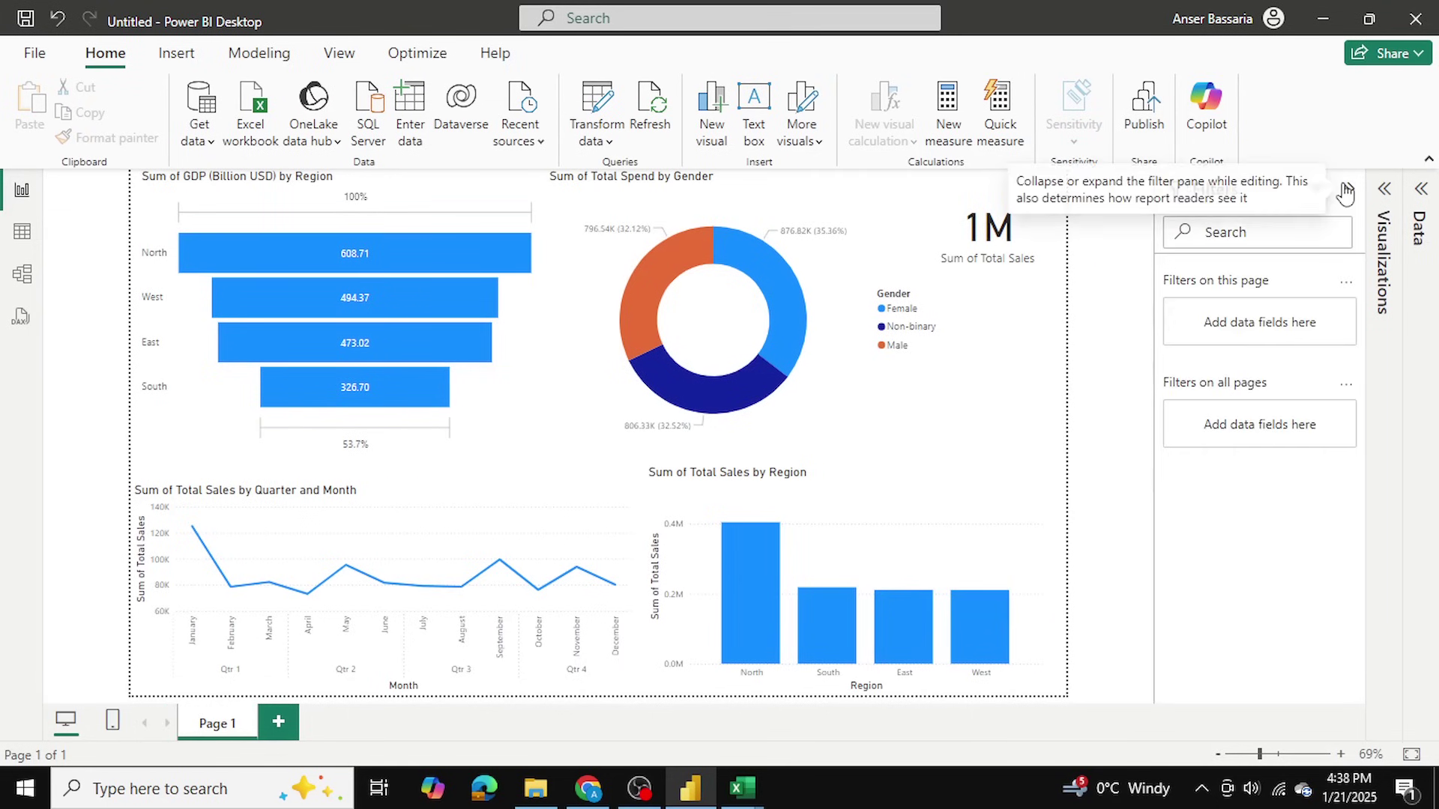
left_click(1384, 191)
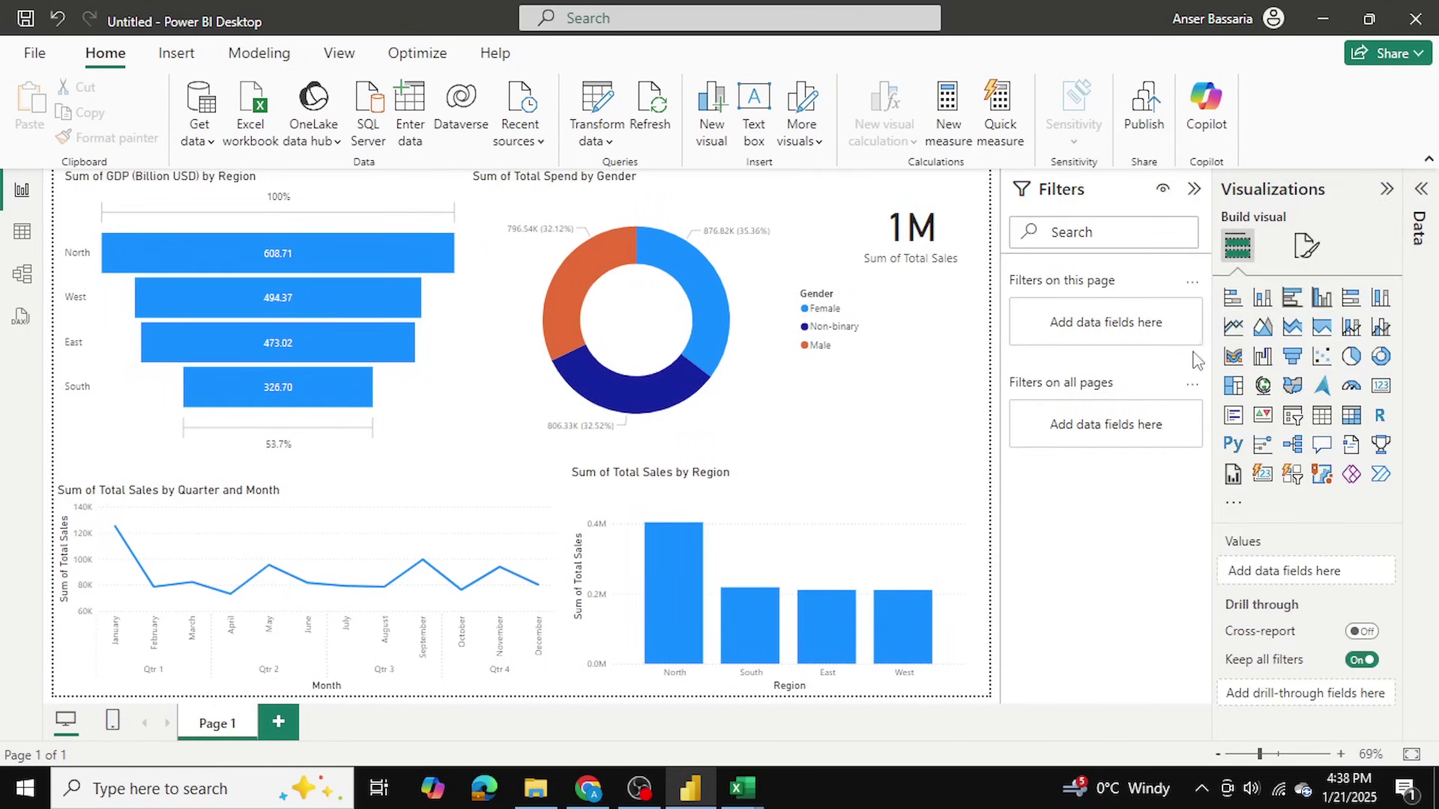
left_click(1292, 415)
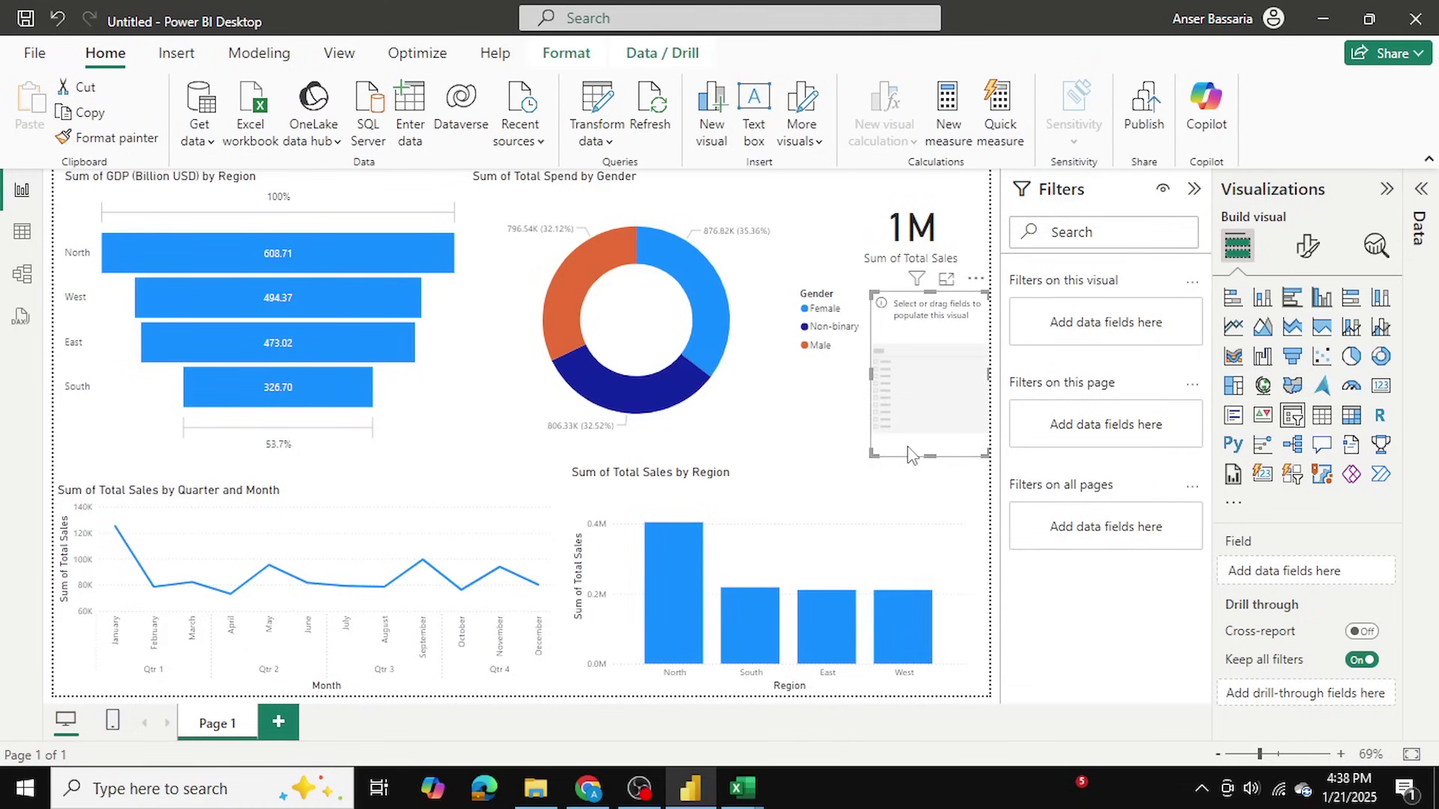
left_click(1422, 194)
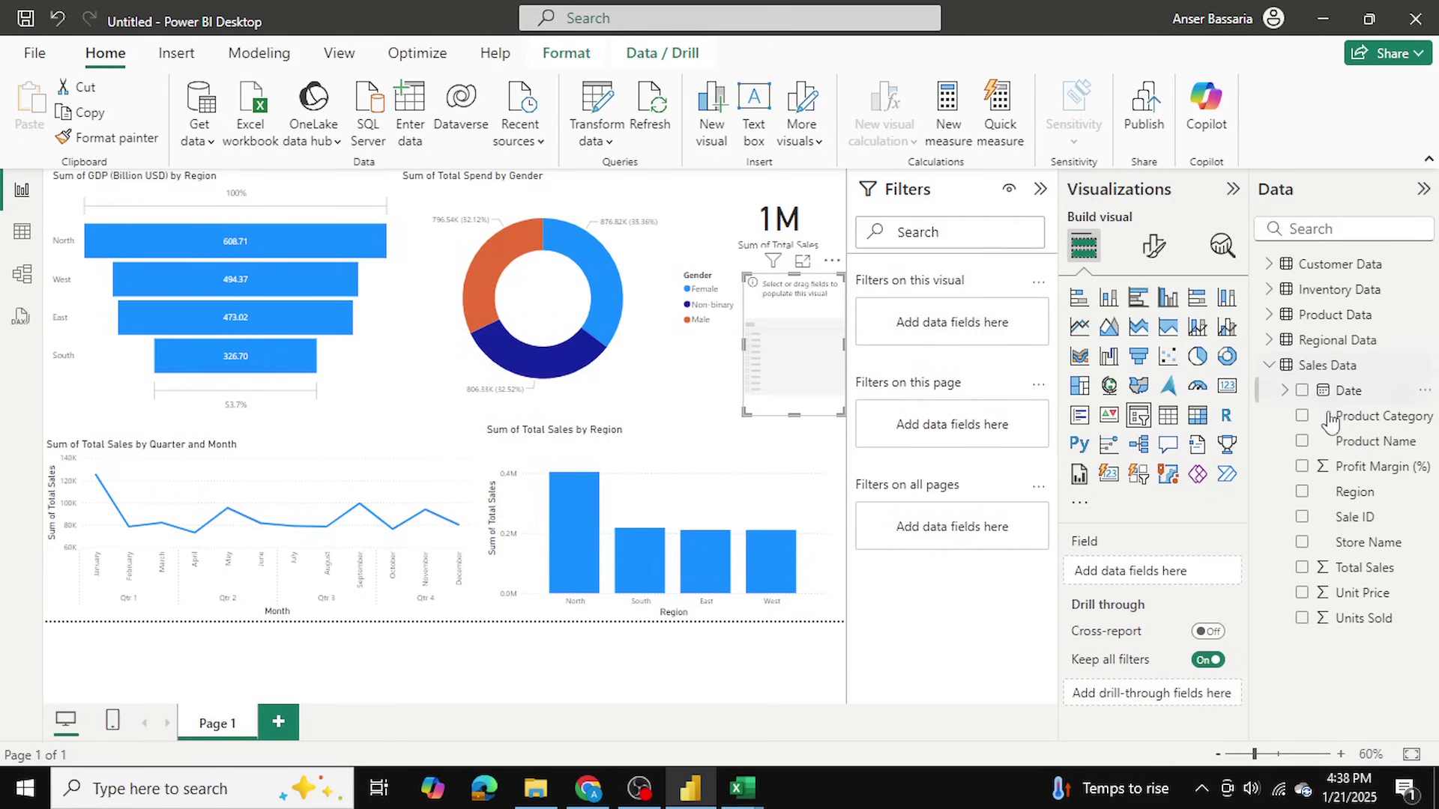
left_click(1301, 415)
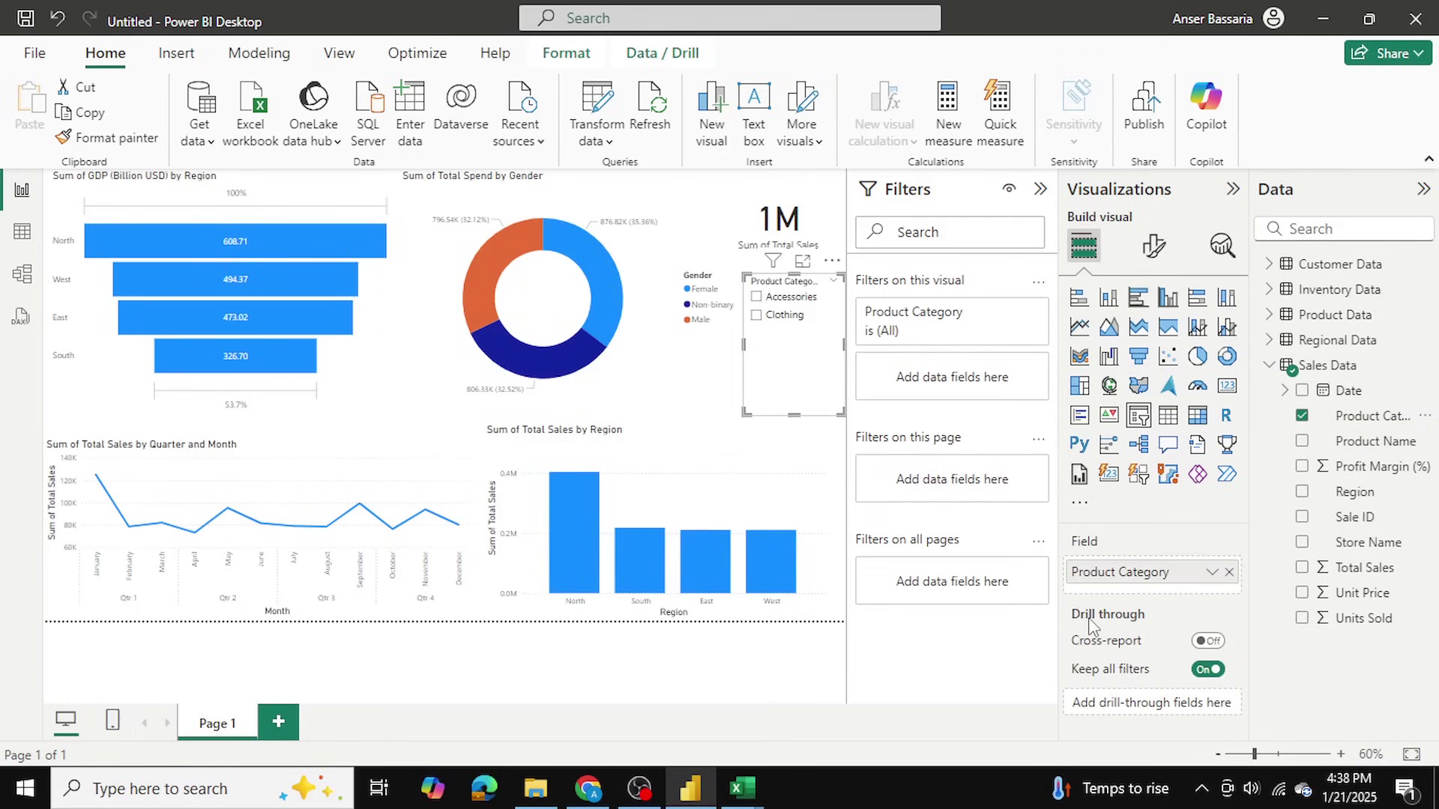
Step: Collapse the Data, Visualizations and Filters panes and shorten the Product Category slicer to fit just its two options
left_click(1422, 189)
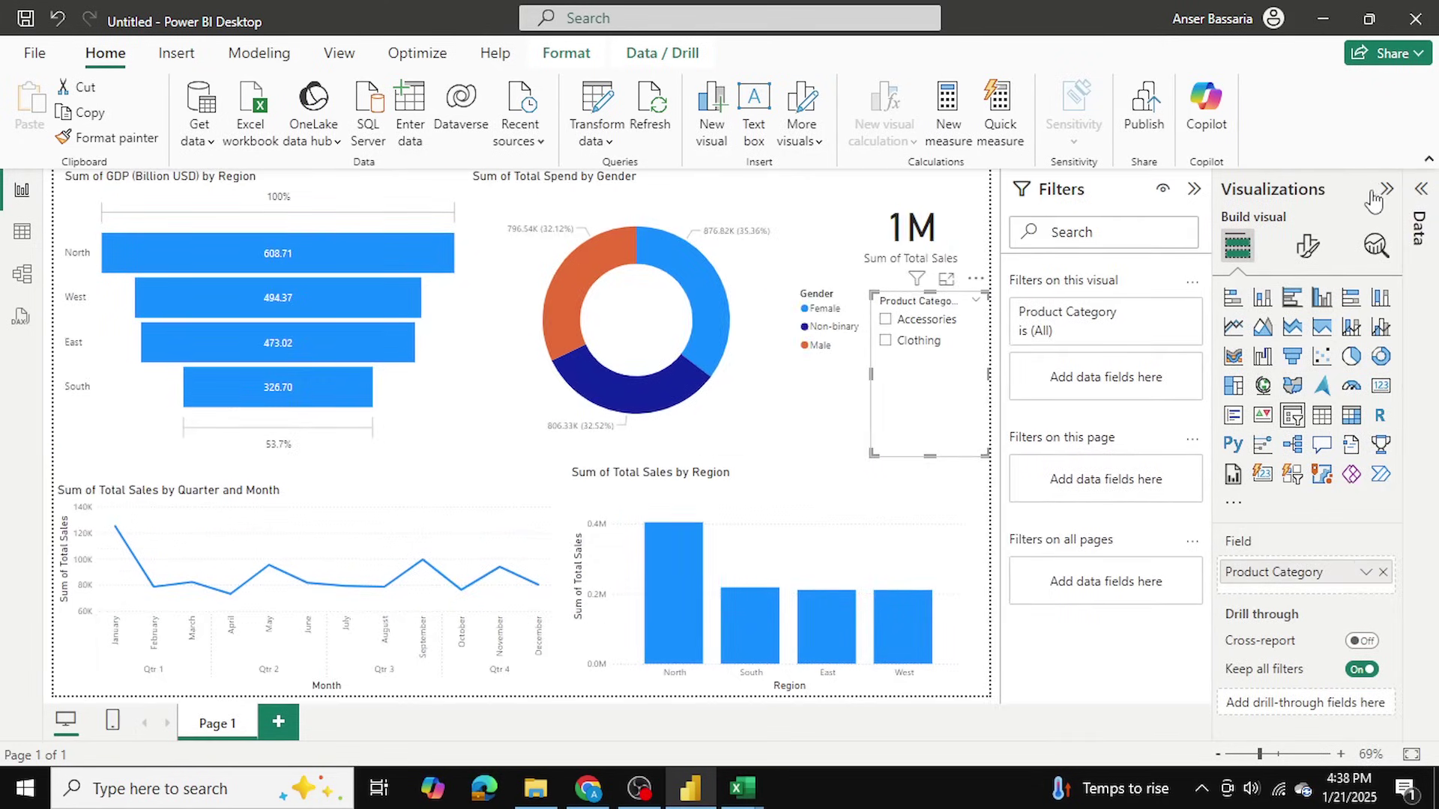
left_click(1386, 191)
left_click(1341, 189)
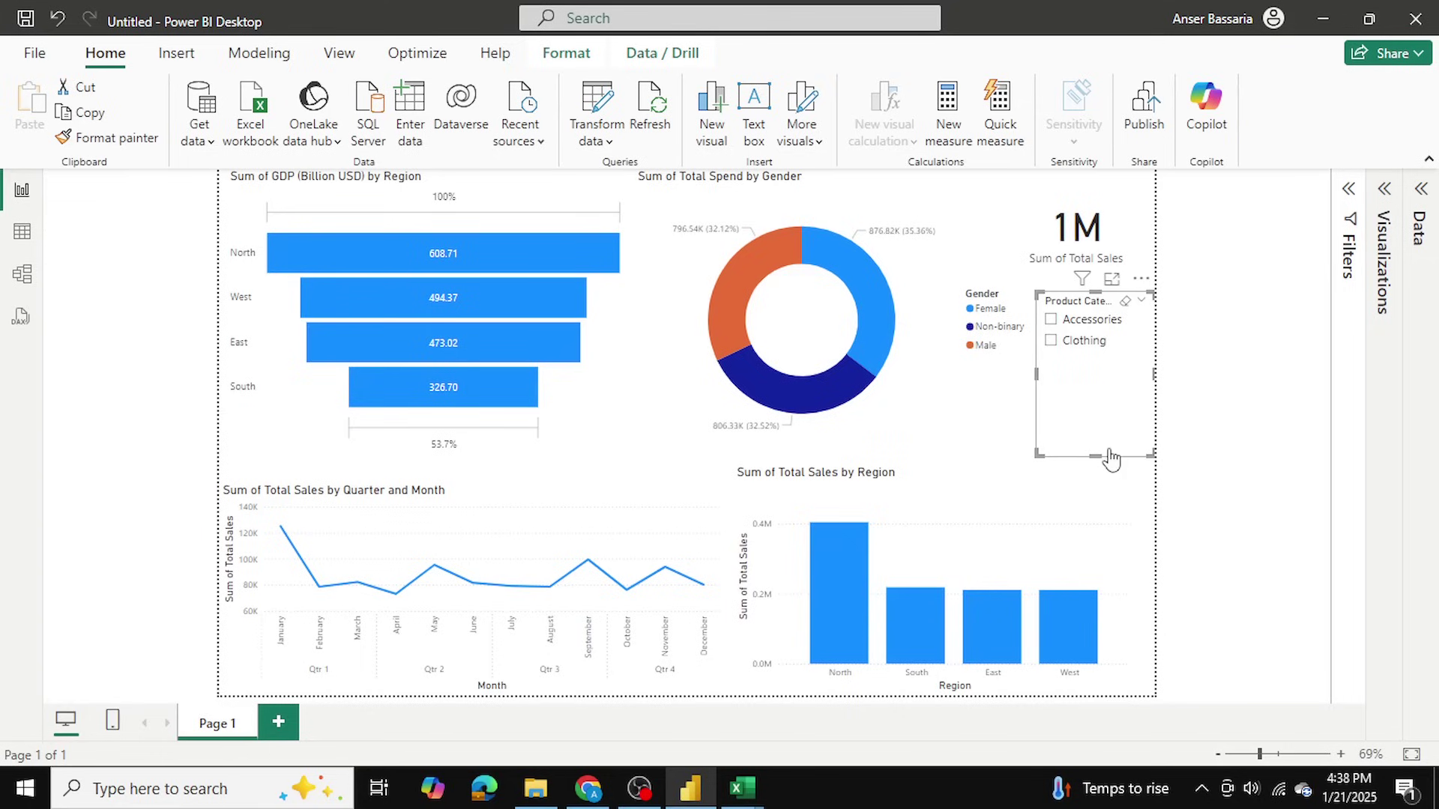
left_click_drag(1110, 458, 1091, 357)
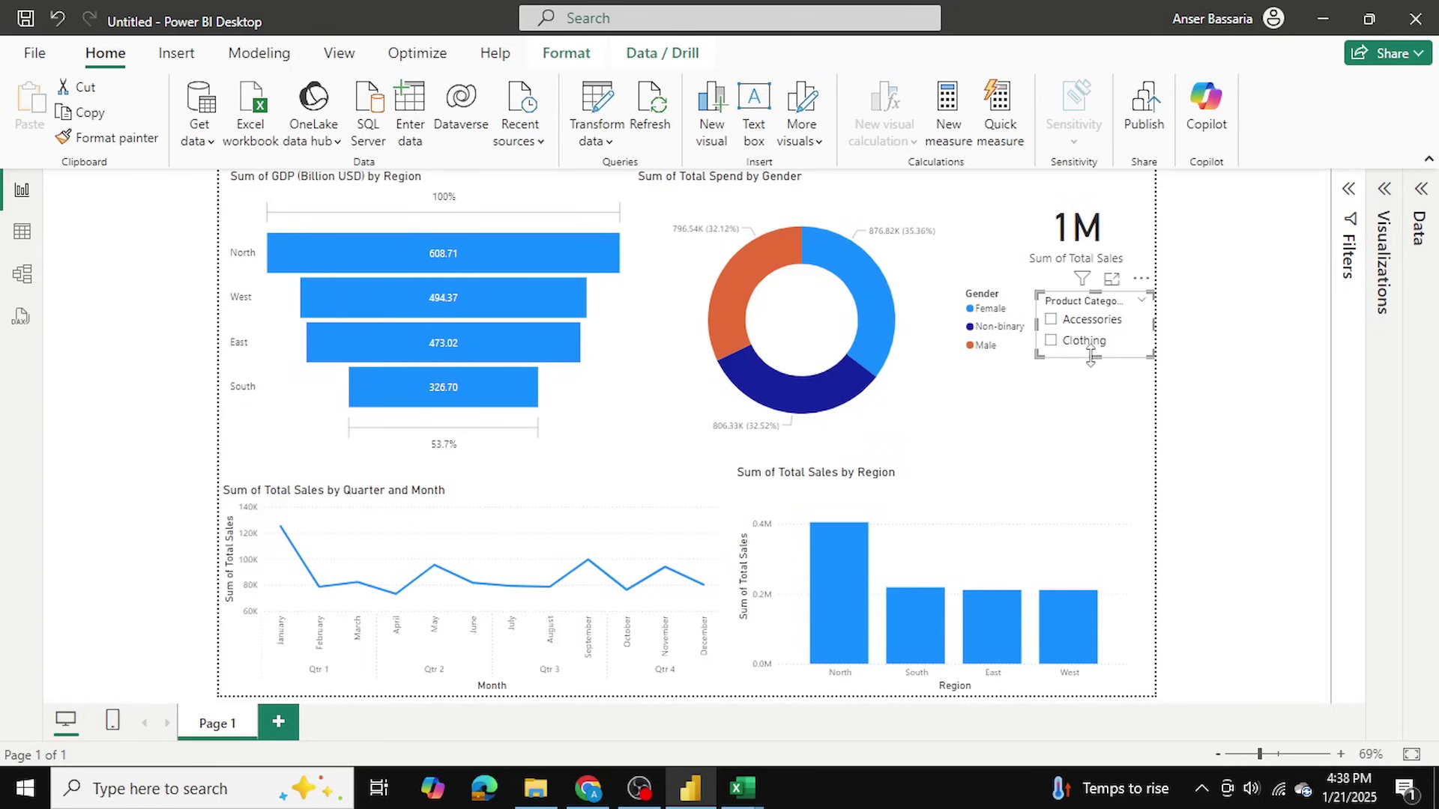
Step: Test the Product Category slicer by filtering the dashboard to Clothing and to Accessories, and clear the selection
left_click(1052, 341)
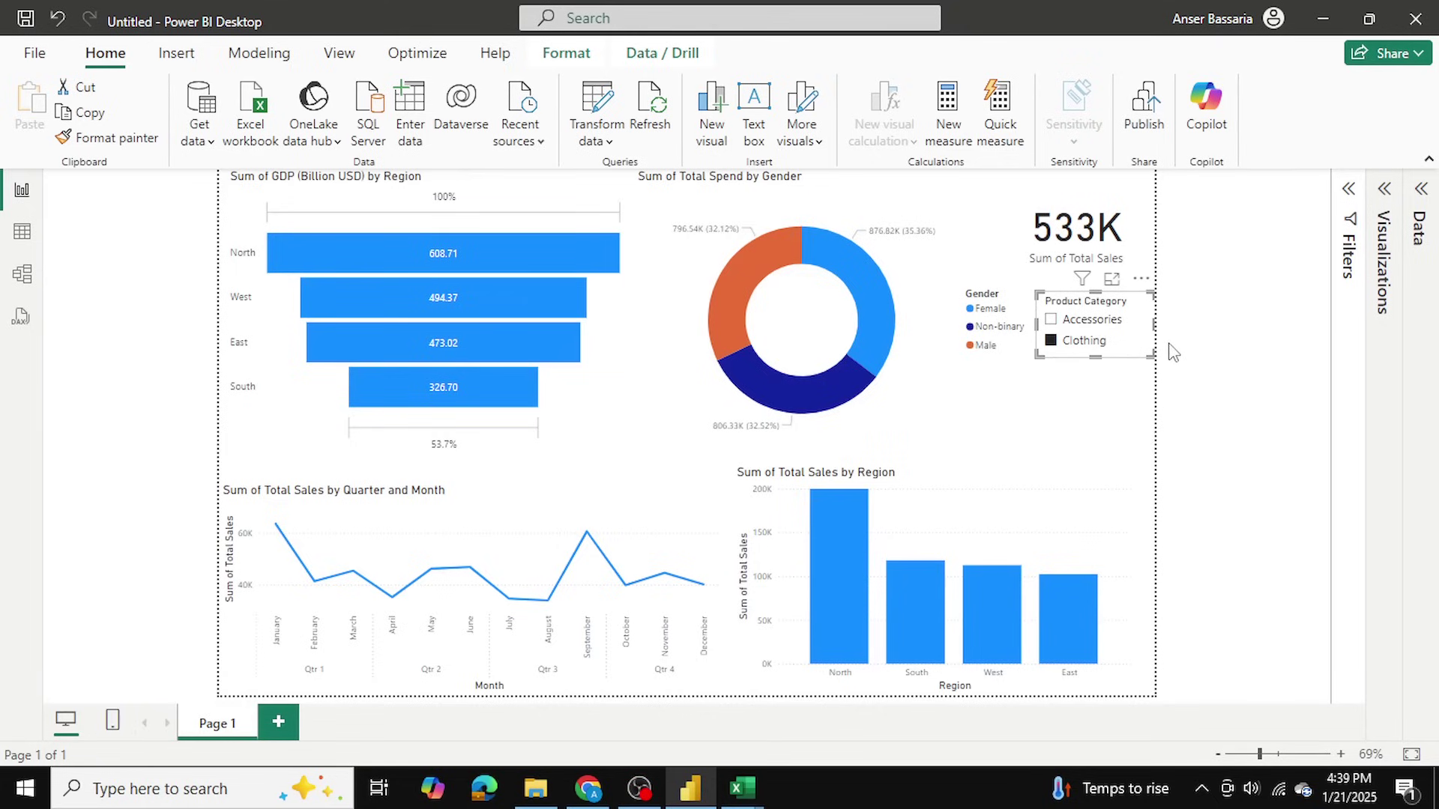
left_click(1051, 321)
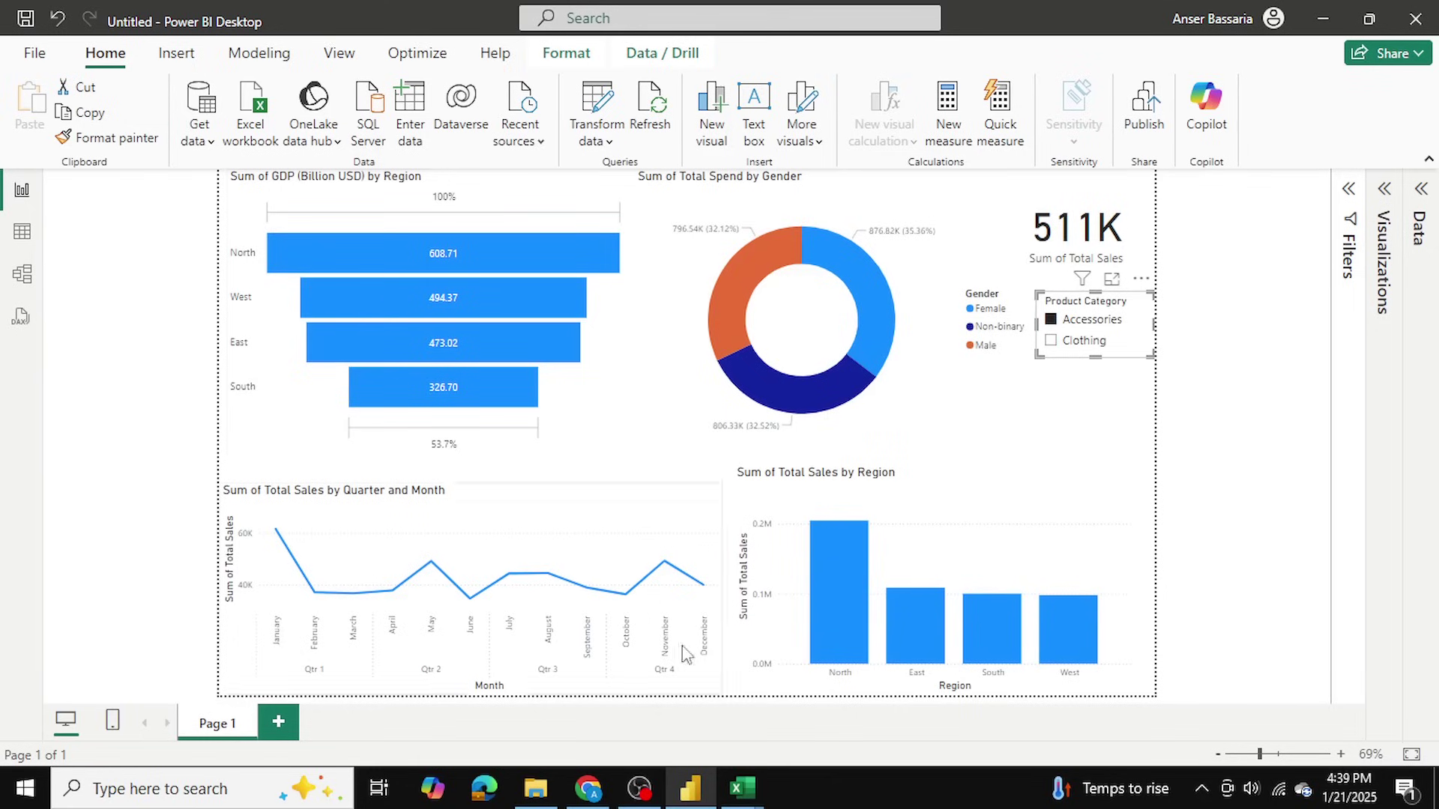
left_click(1063, 320)
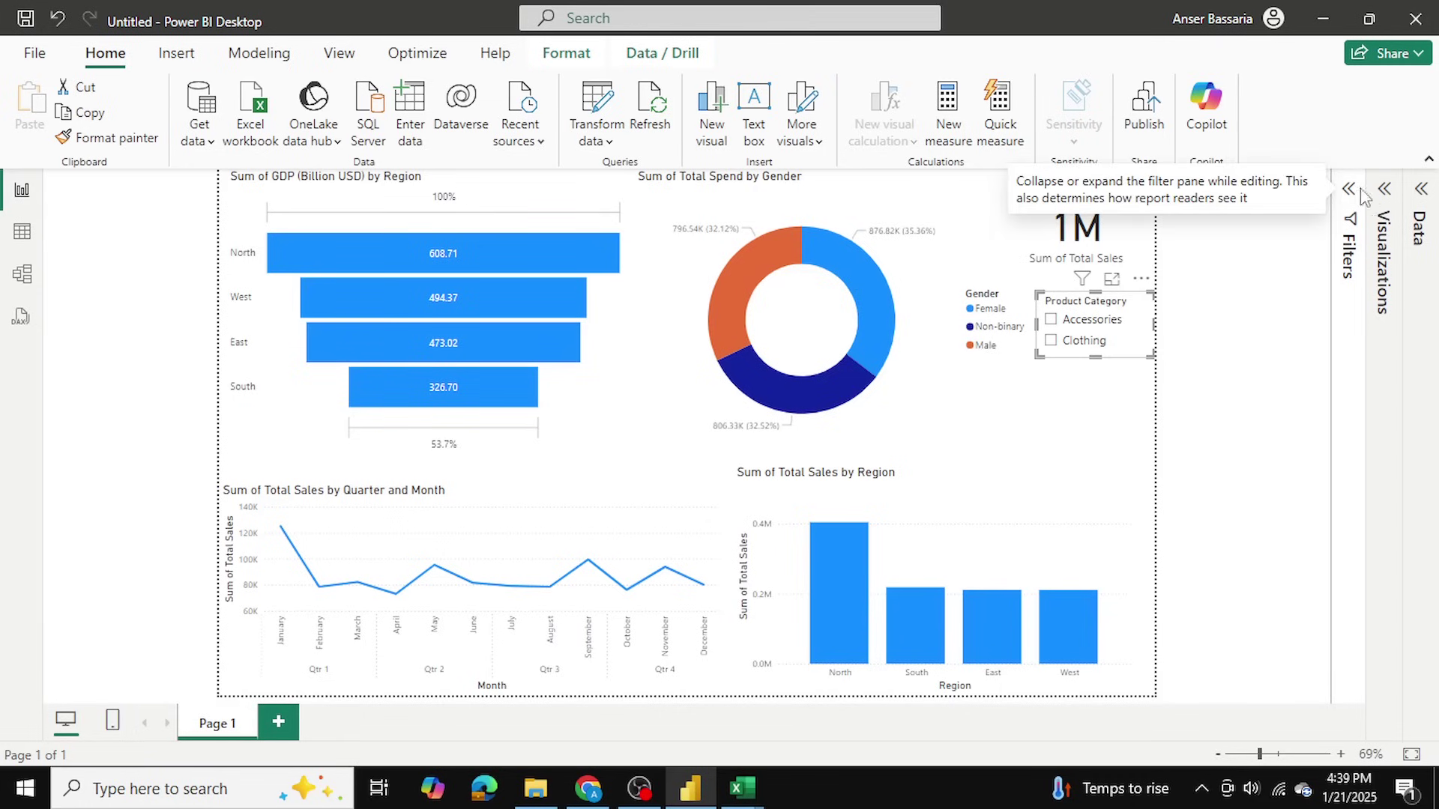
Step: Add a second slicer to the page using the Region field from the Regional Data table
left_click(1384, 189)
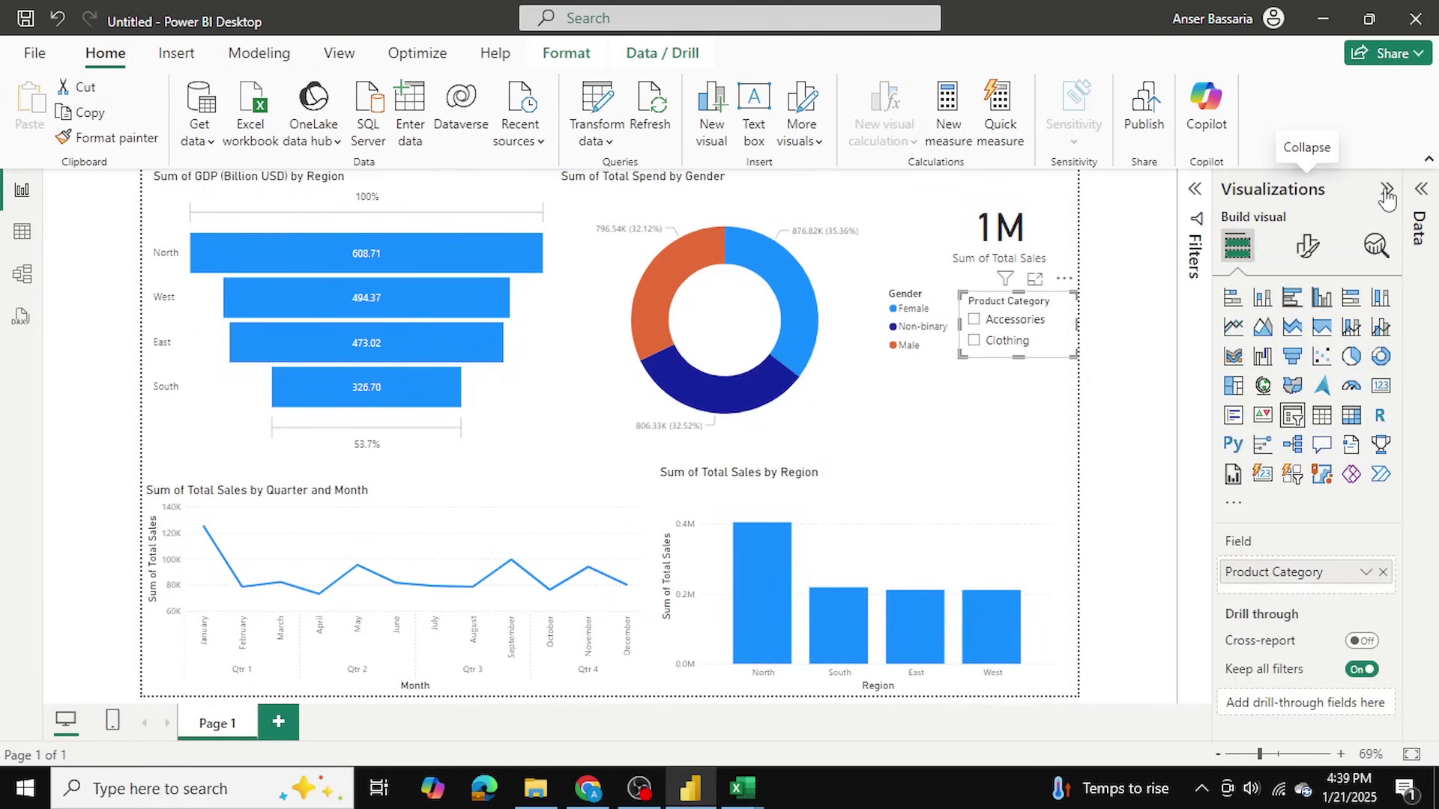
left_click(1008, 398)
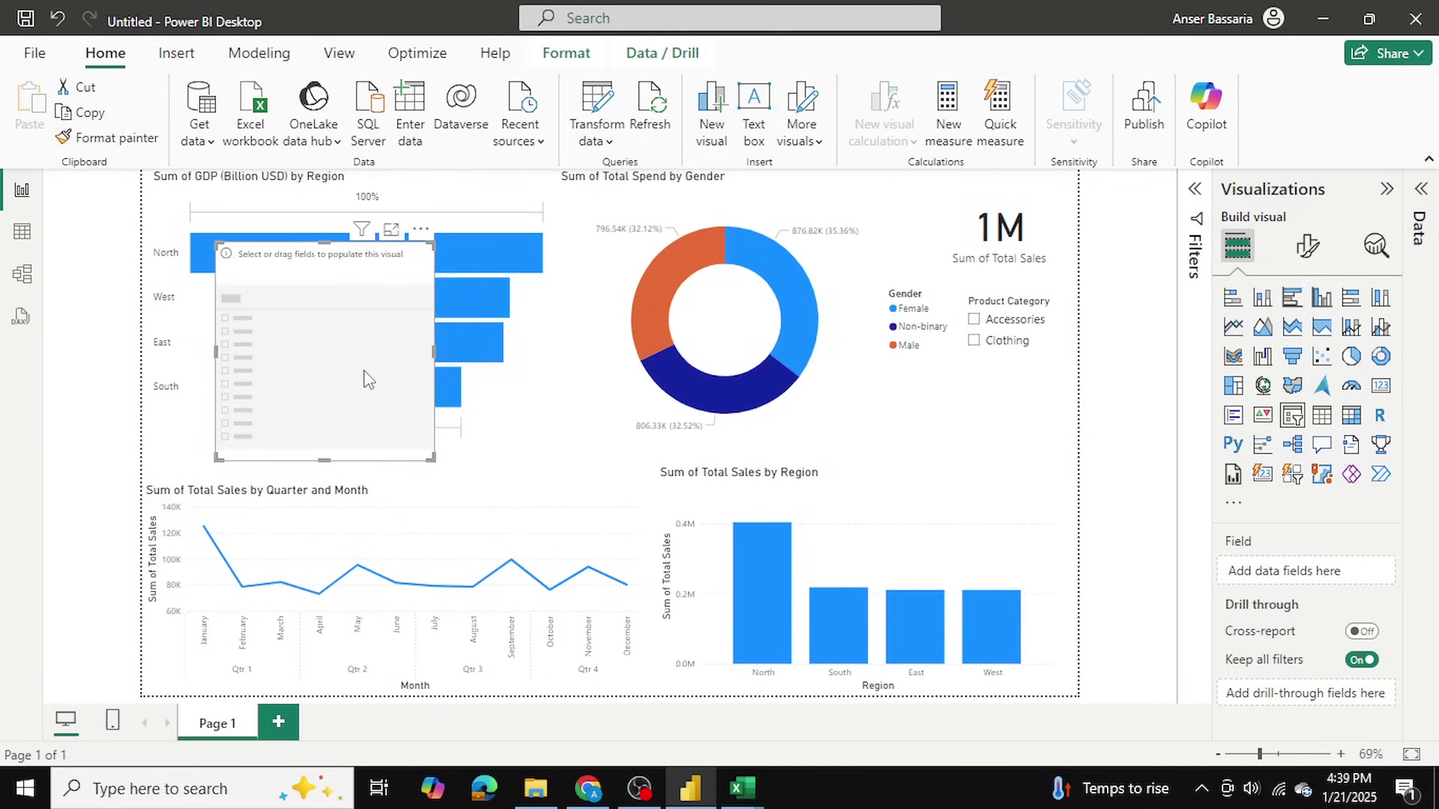
left_click_drag(368, 379, 845, 451)
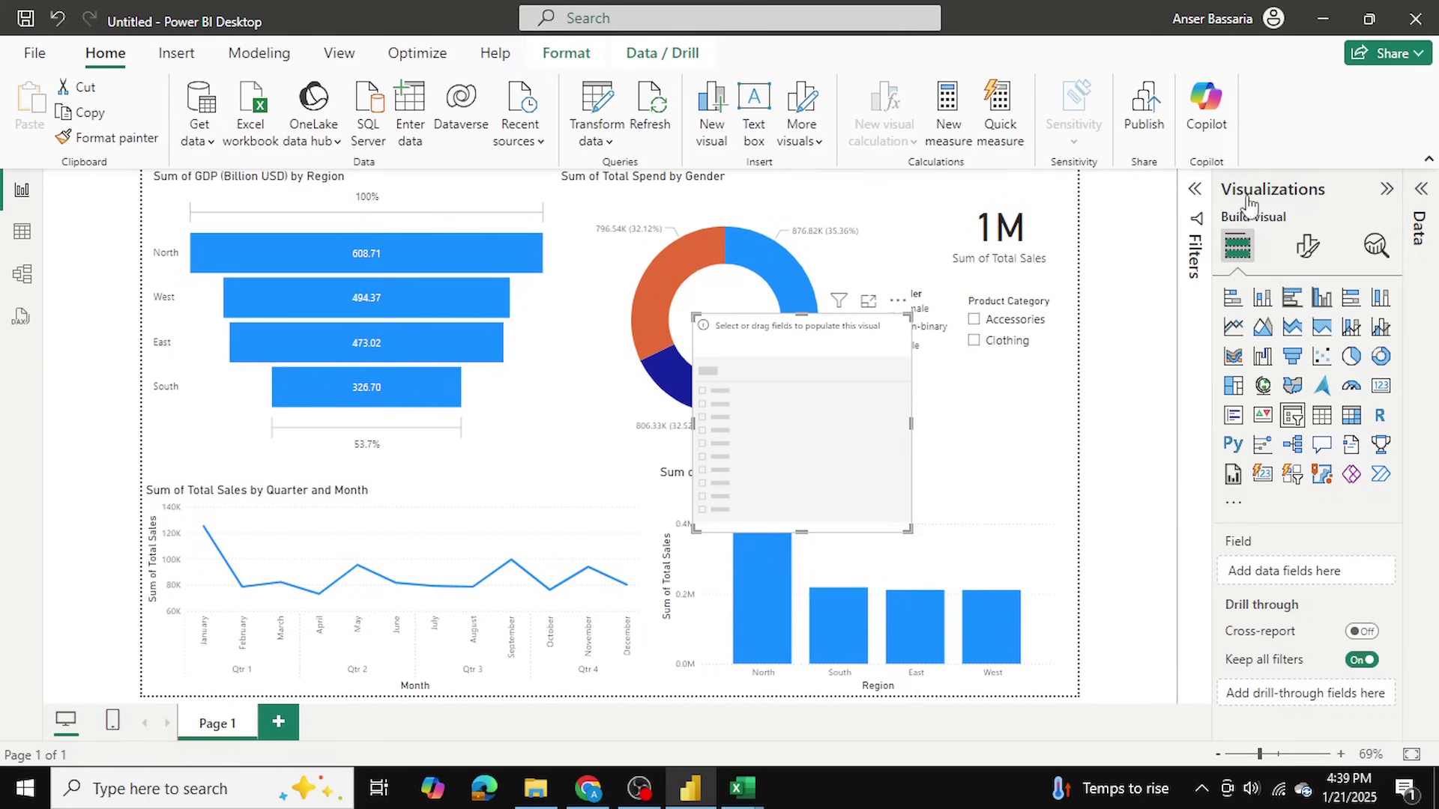
left_click(1421, 189)
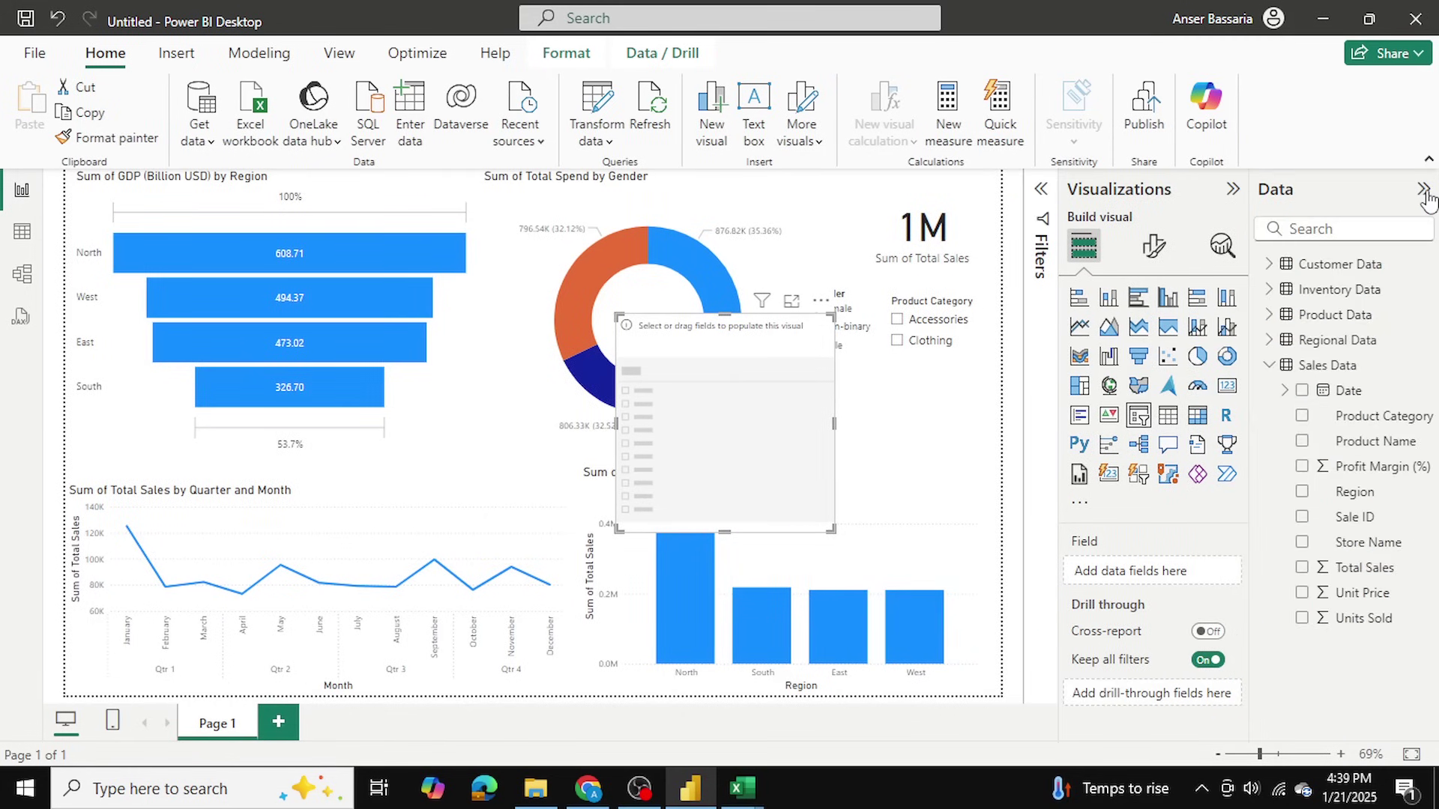
left_click(1267, 366)
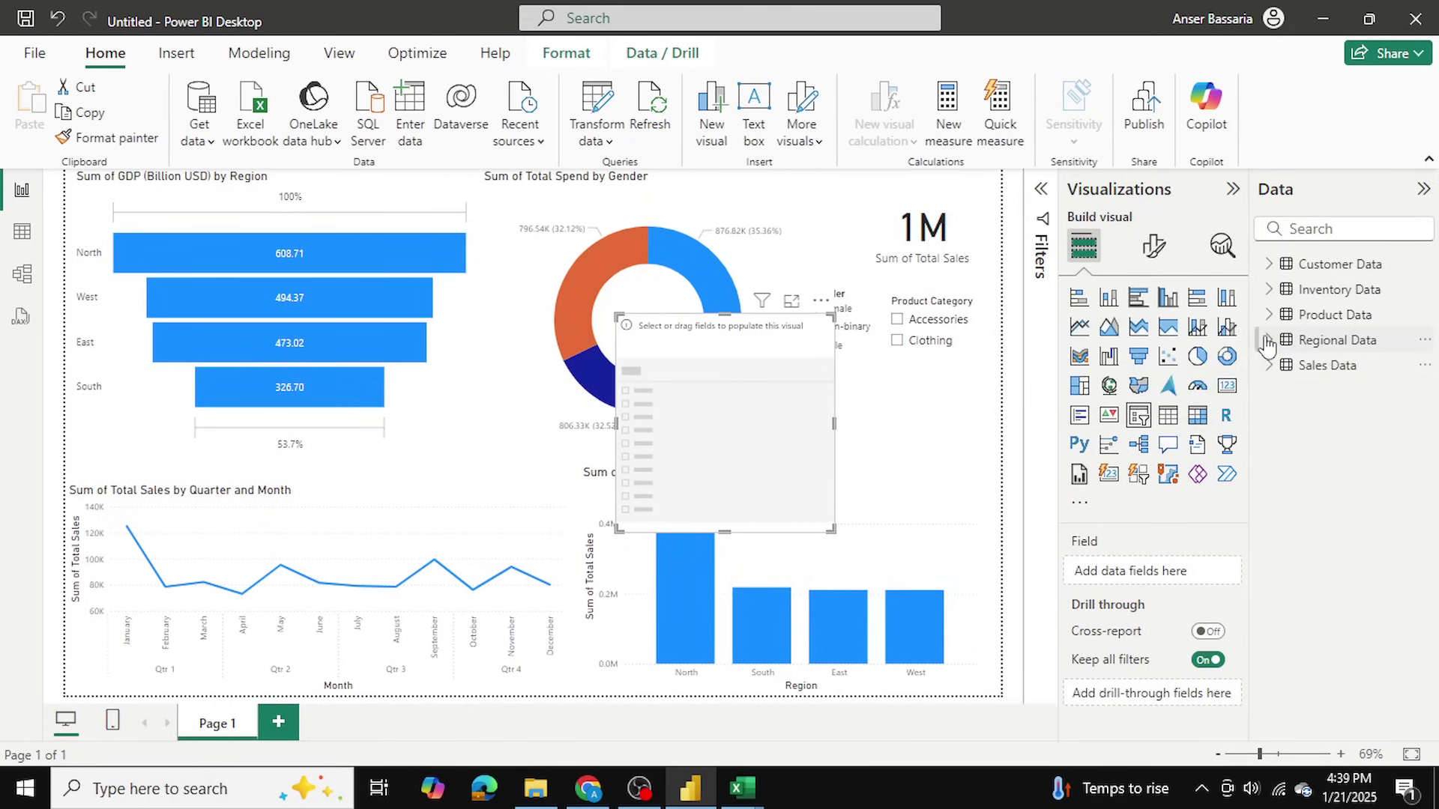
left_click(1268, 340)
left_click_drag(1302, 395, 1250, 569)
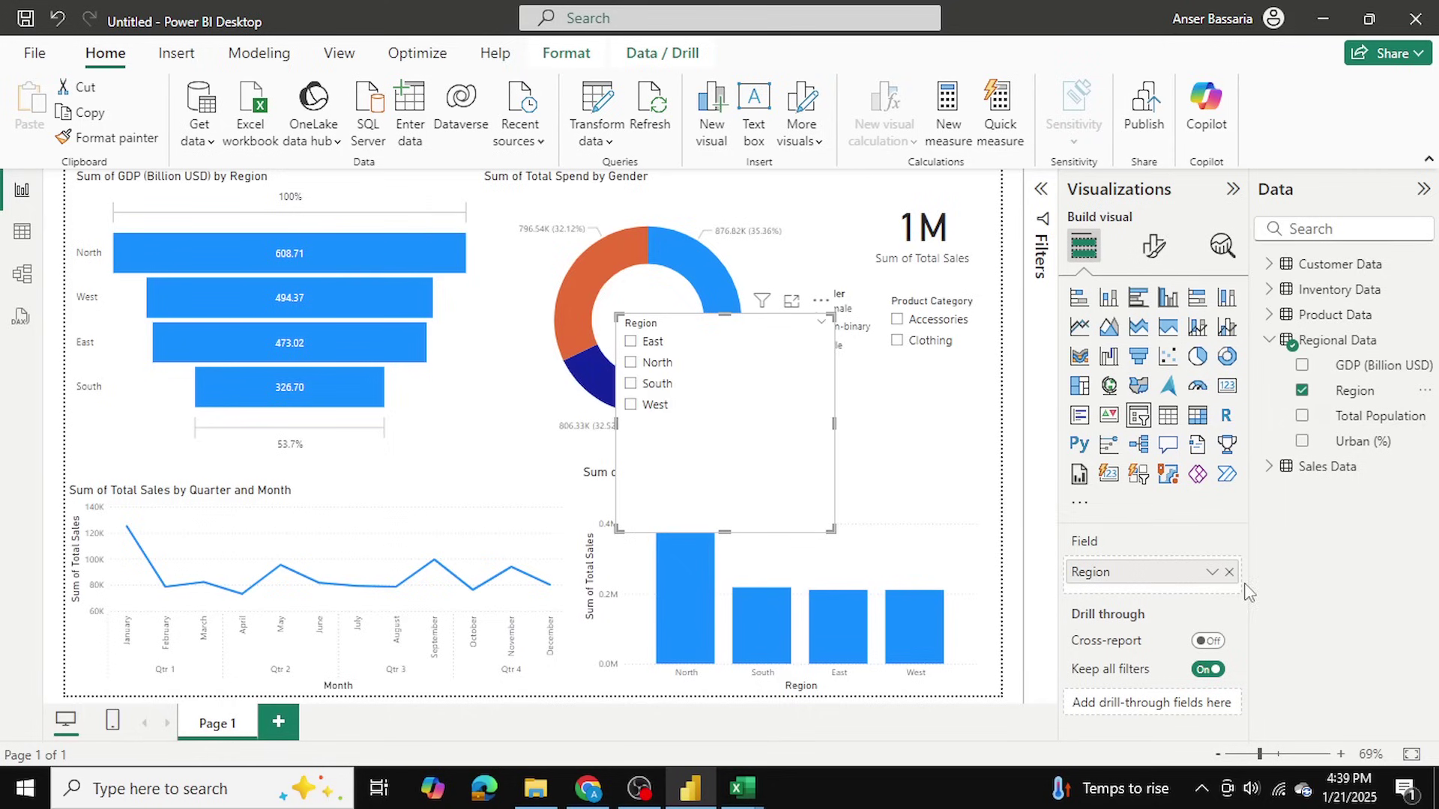
Step: Shrink the Region slicer to fit its four options and place it below the Product Category slicer, with the side panes collapsed
left_click(1423, 189)
left_click(1382, 189)
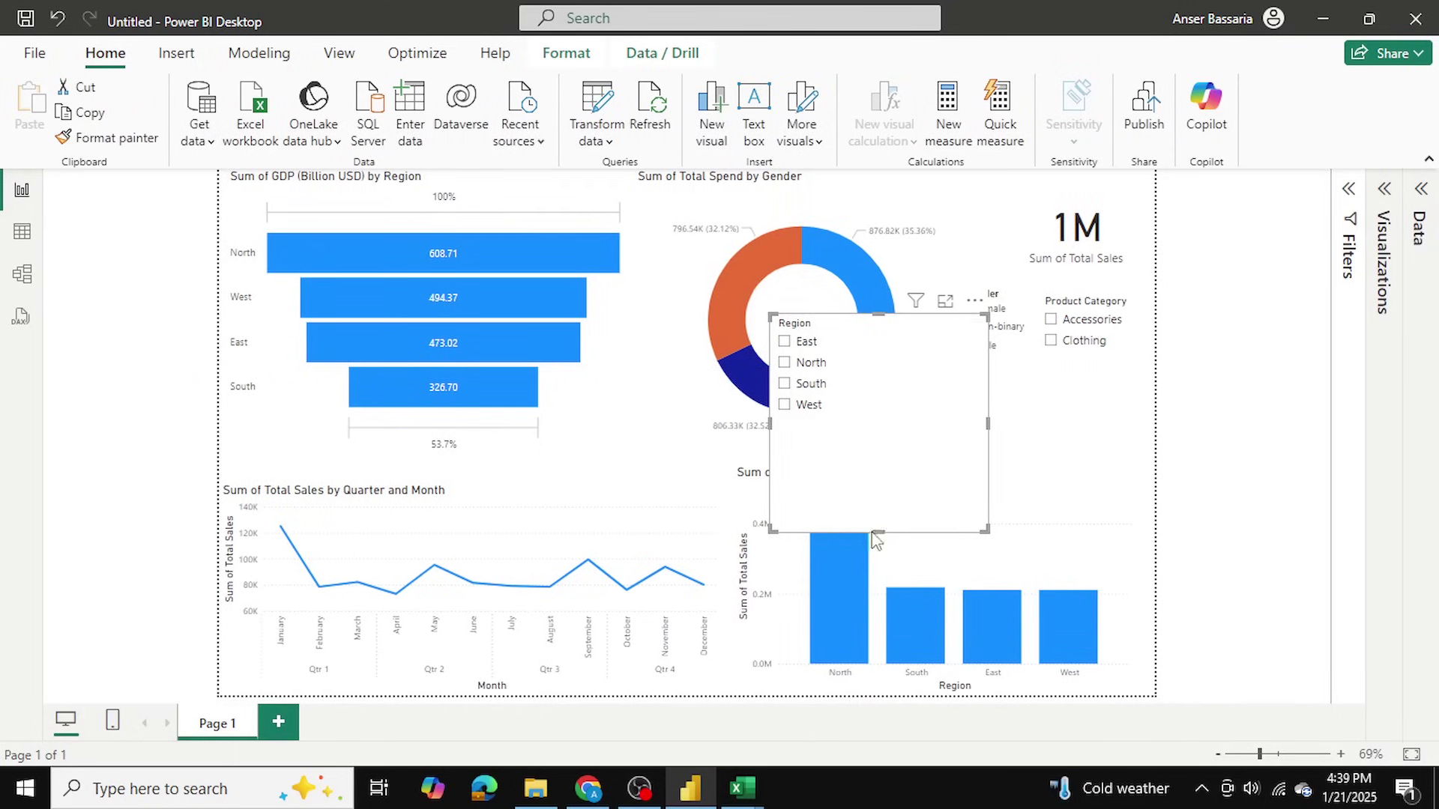
left_click_drag(877, 530, 881, 440)
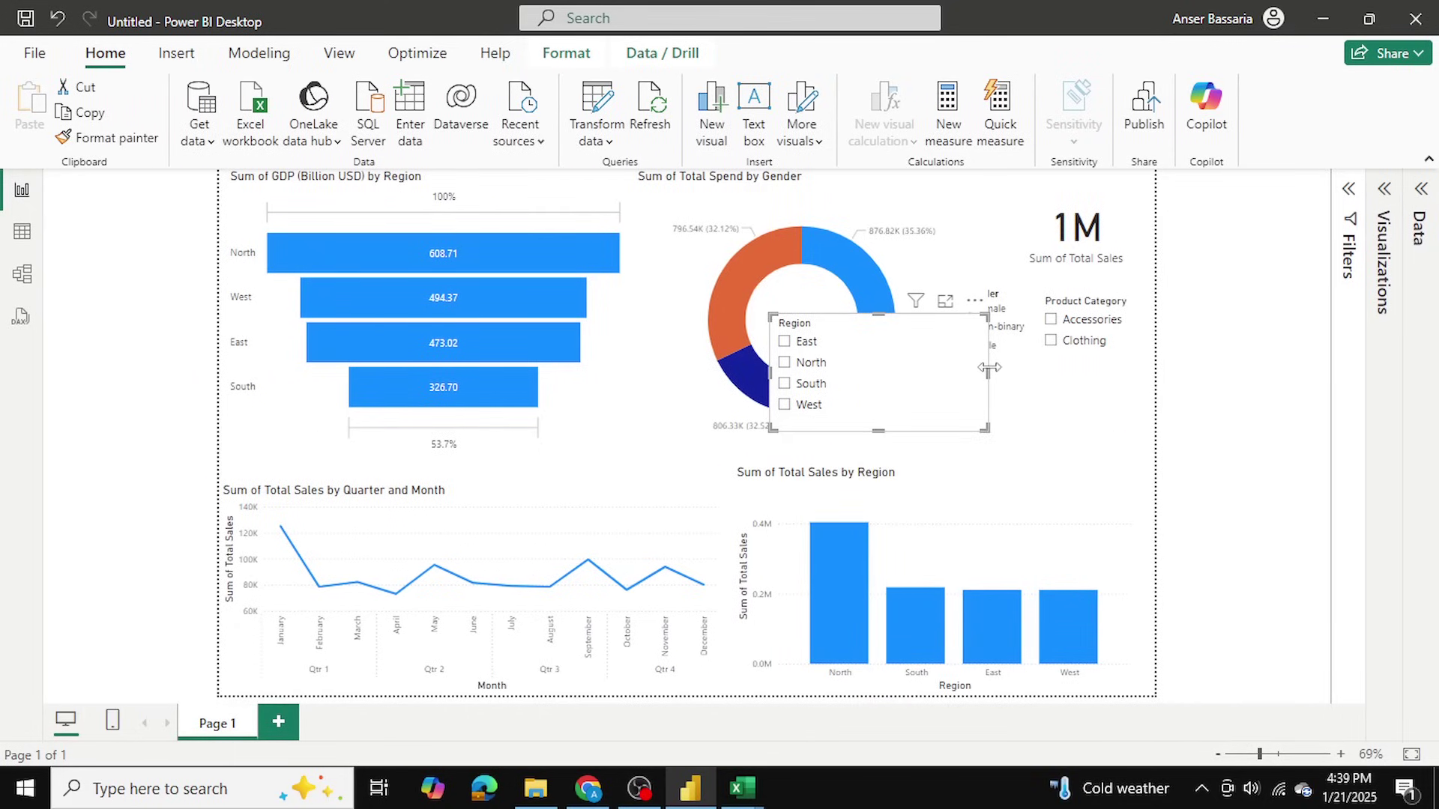
left_click_drag(987, 366, 1079, 441)
left_click(1184, 438)
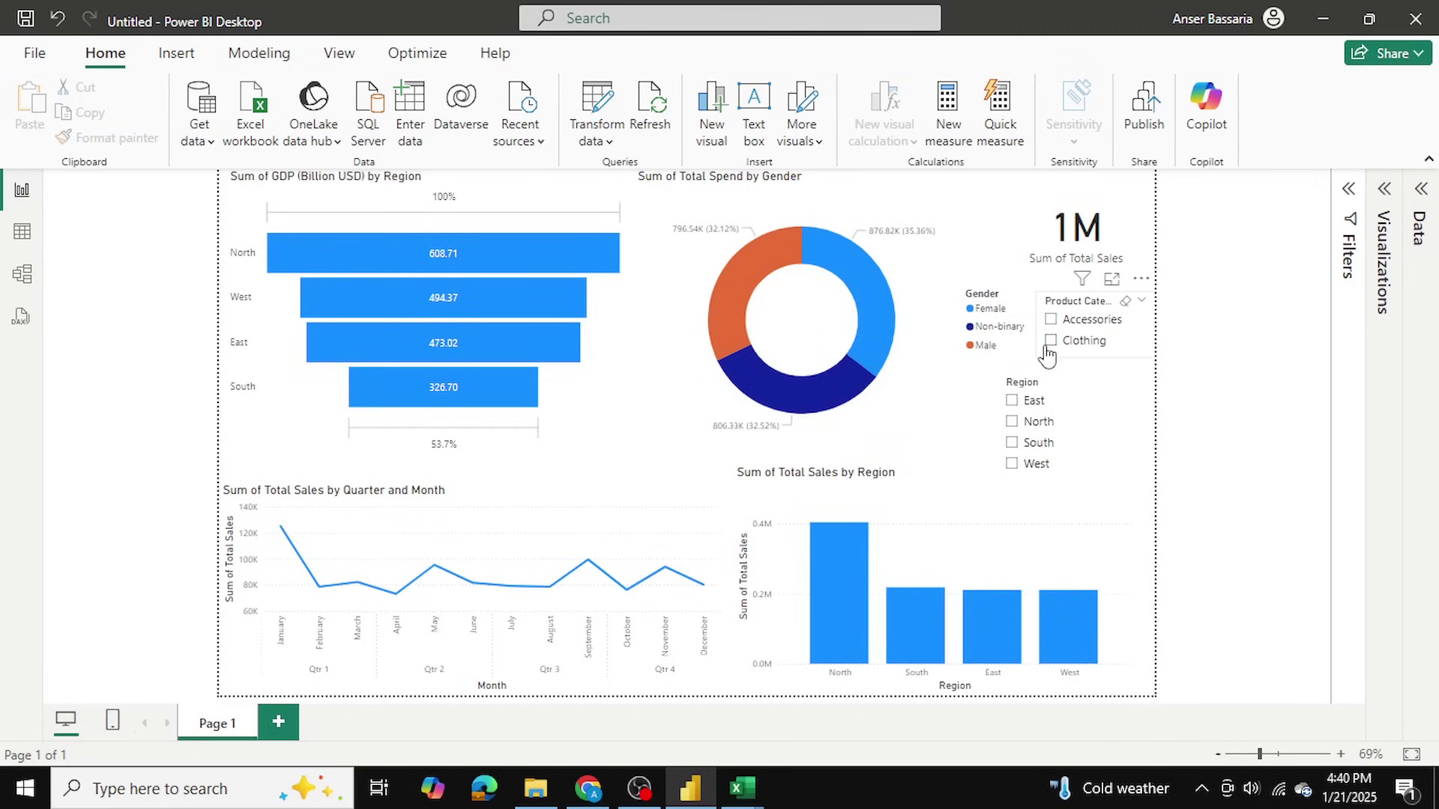
Step: Test both slicers together by filtering the dashboard to West and Clothing, and clear both selections
left_click(1012, 465)
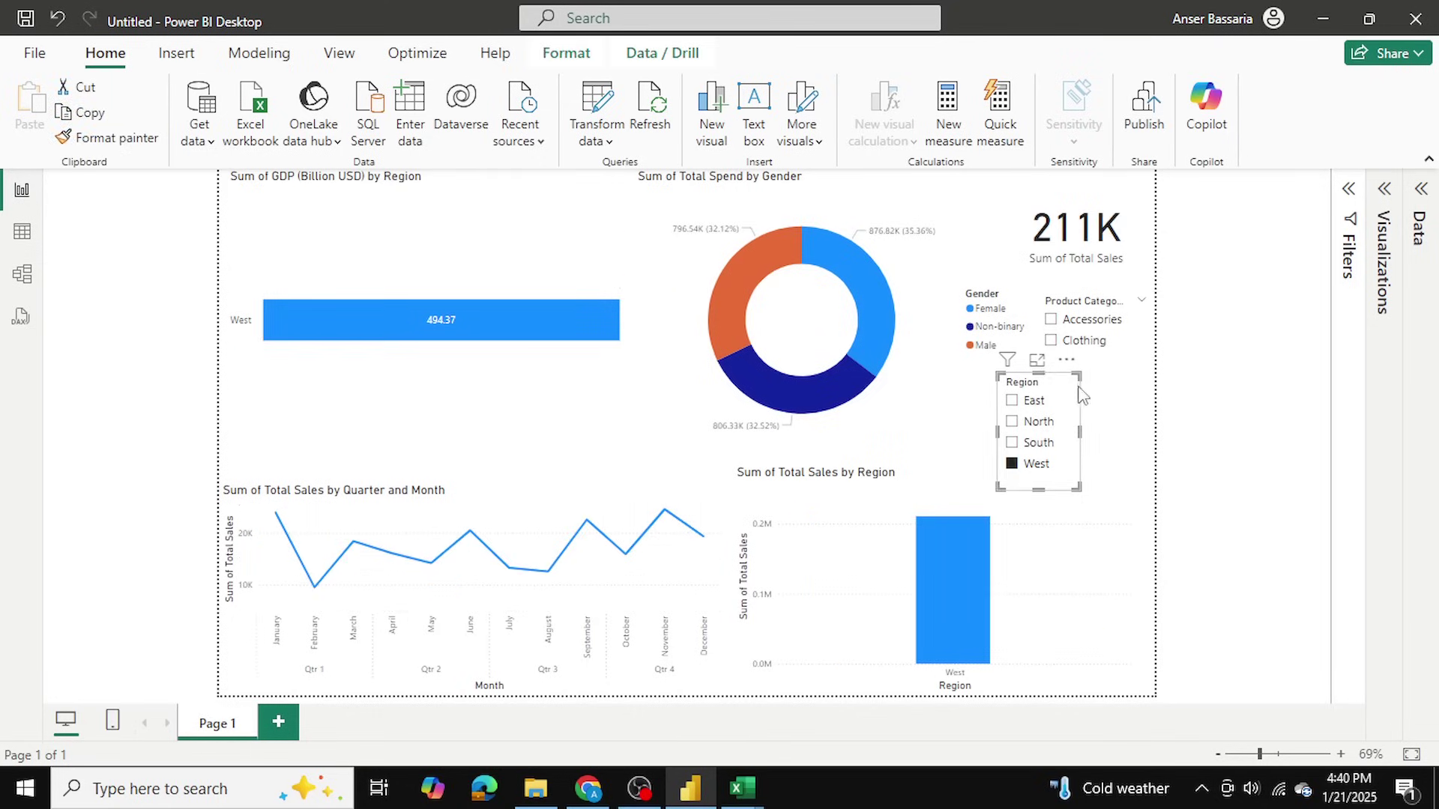
left_click(1051, 341)
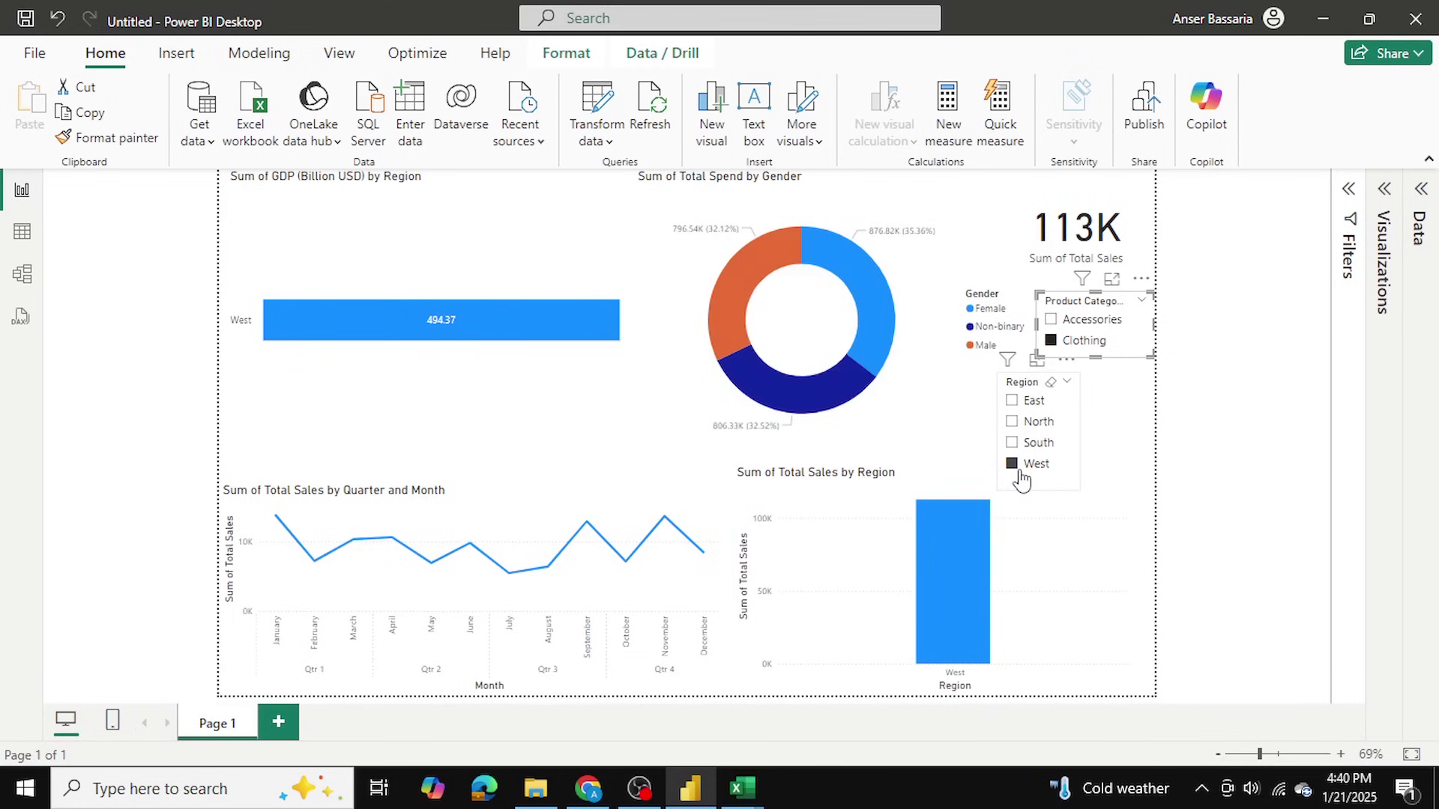
left_click(1049, 383)
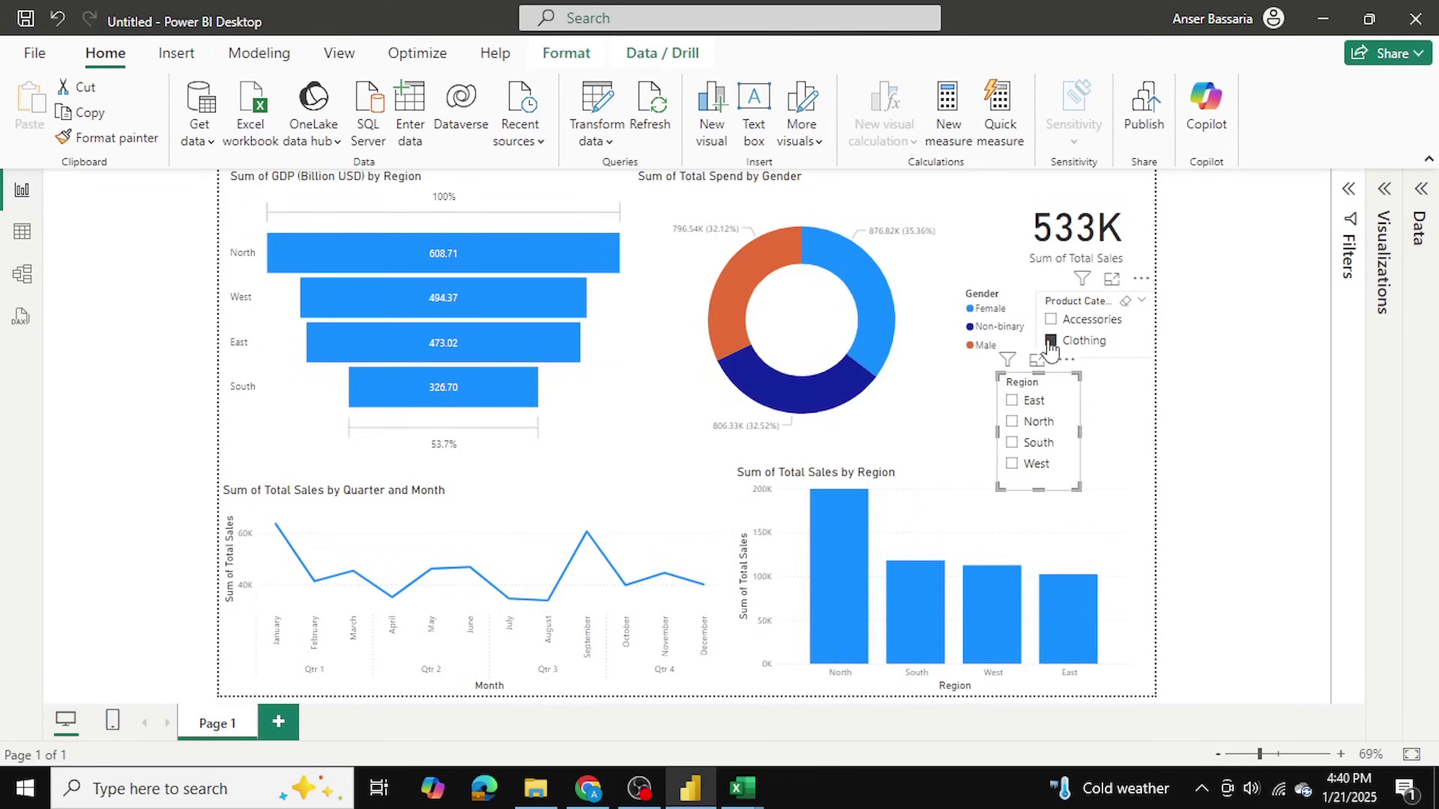
left_click(1050, 341)
Step: Switch to the Excel workbook, review the Product Data and Regional Data sheets, and return to the Power BI dashboard
mouse_move(742, 787)
left_click(862, 697)
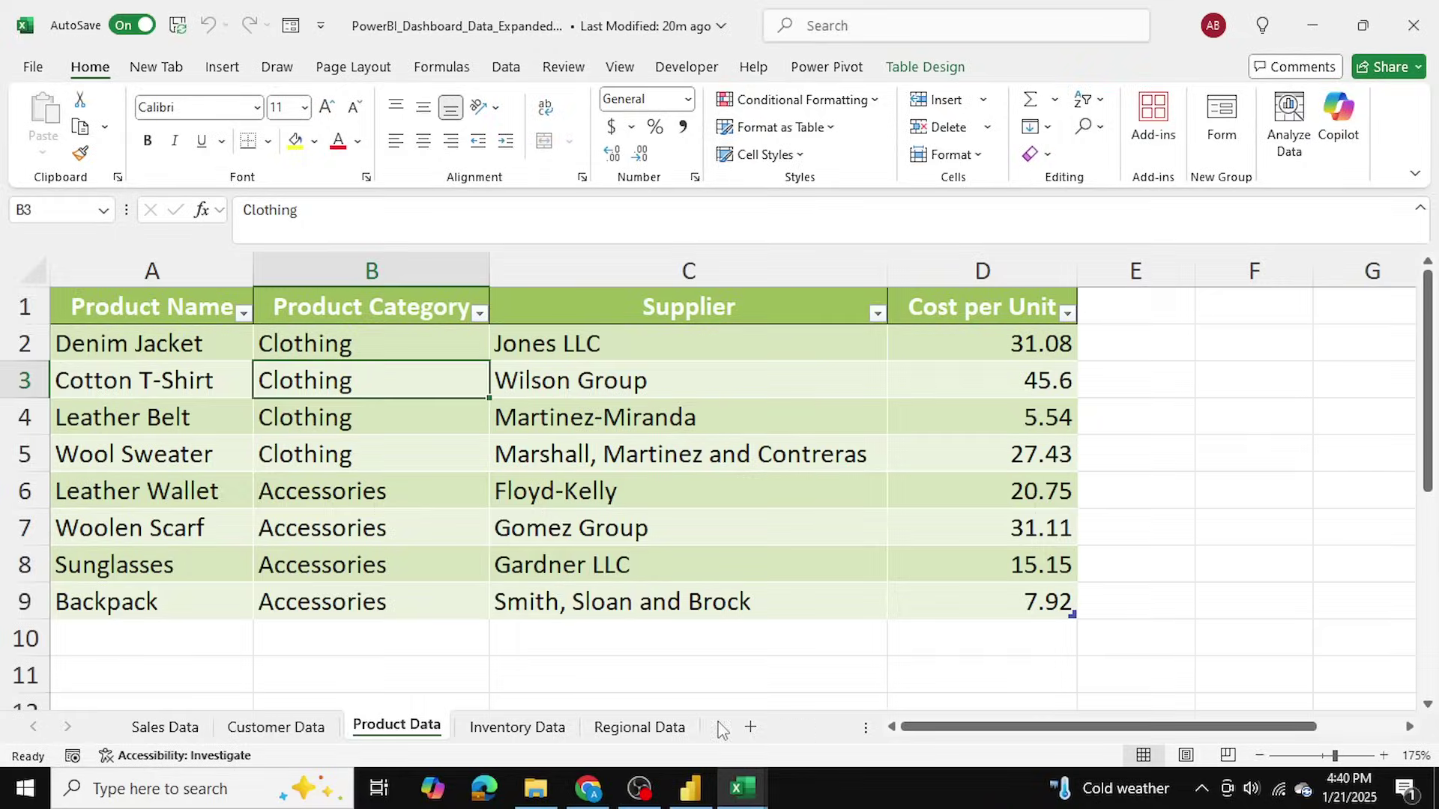
key("ctrl+Page_Up")
left_click(638, 727)
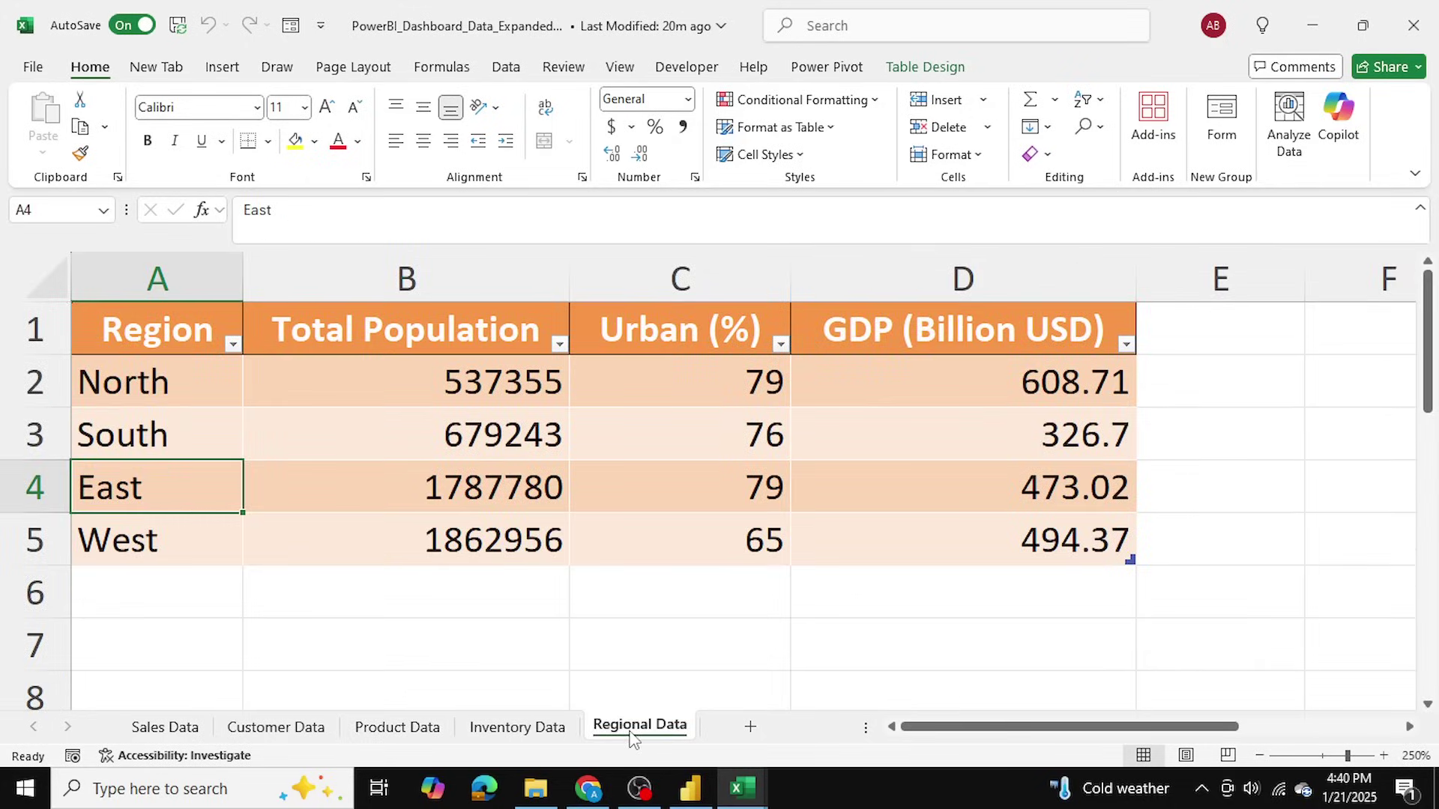
left_click(689, 789)
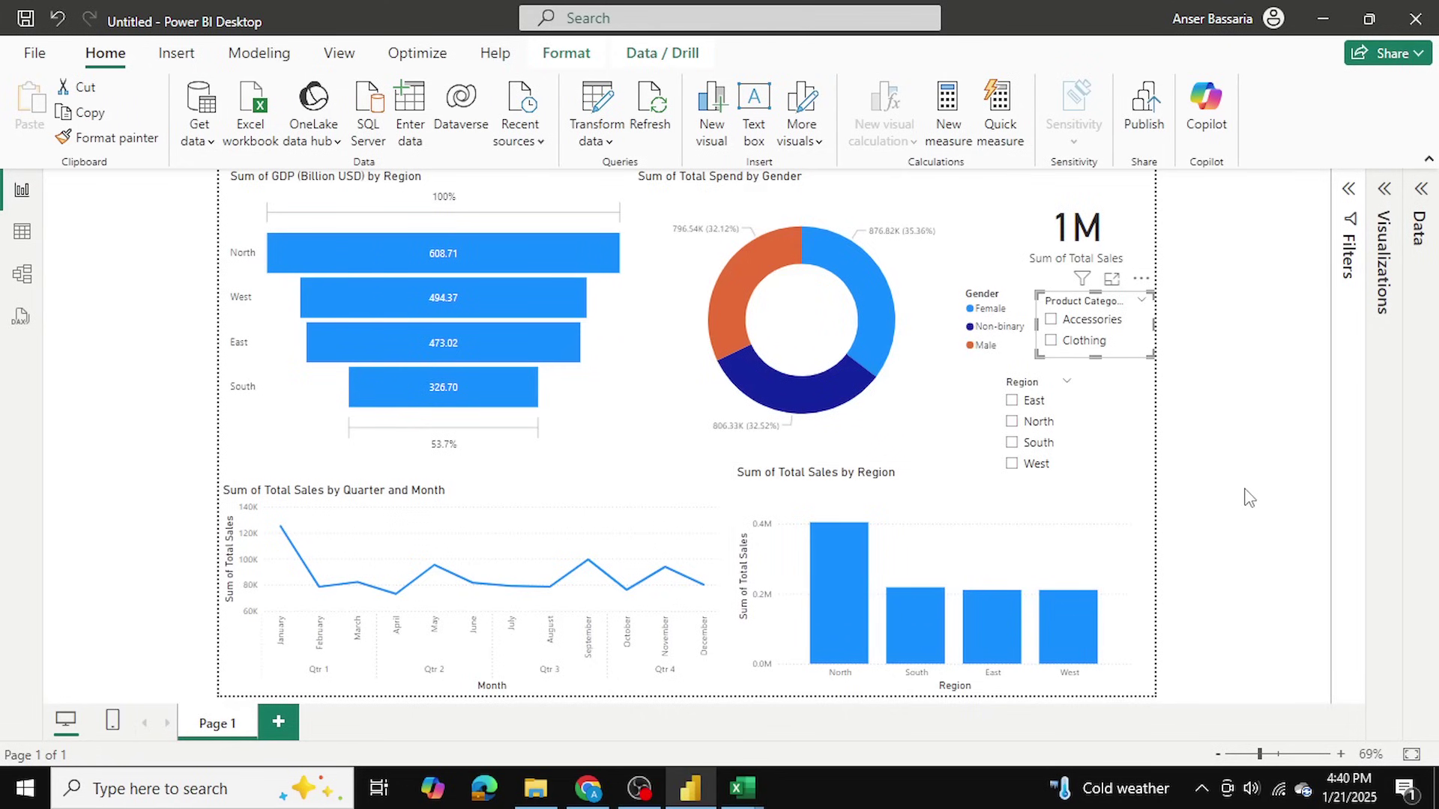
left_click(1241, 524)
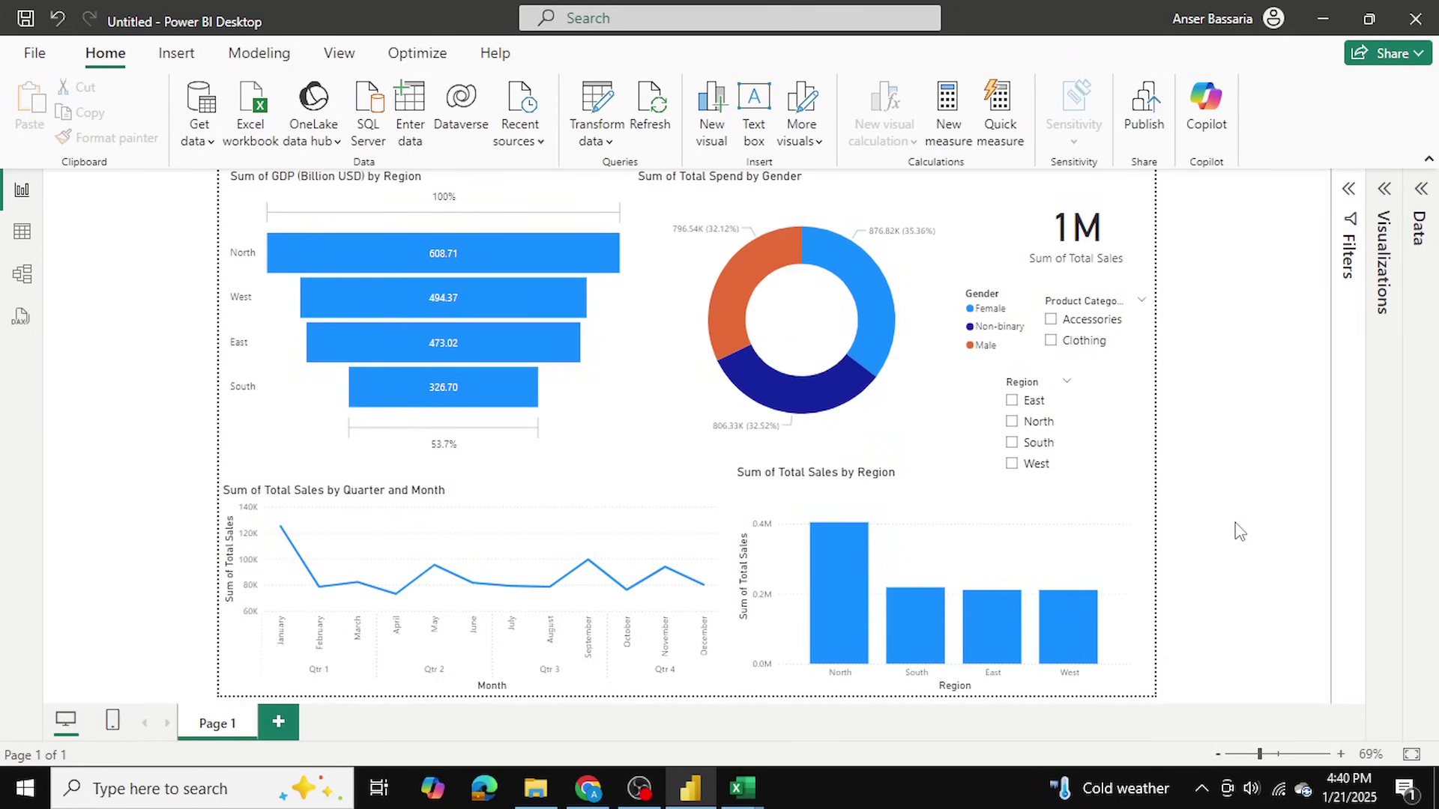